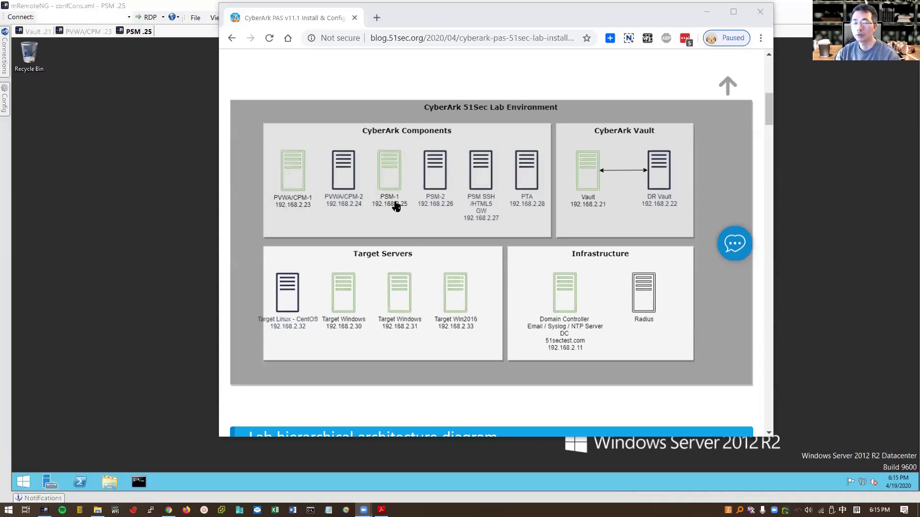
Step: Cycle through the Vault .21, PVWA/CPM .23 and PSM .25 sessions, ending on PSM .25
{"action": "left_click", "coordinate": [38, 31]}
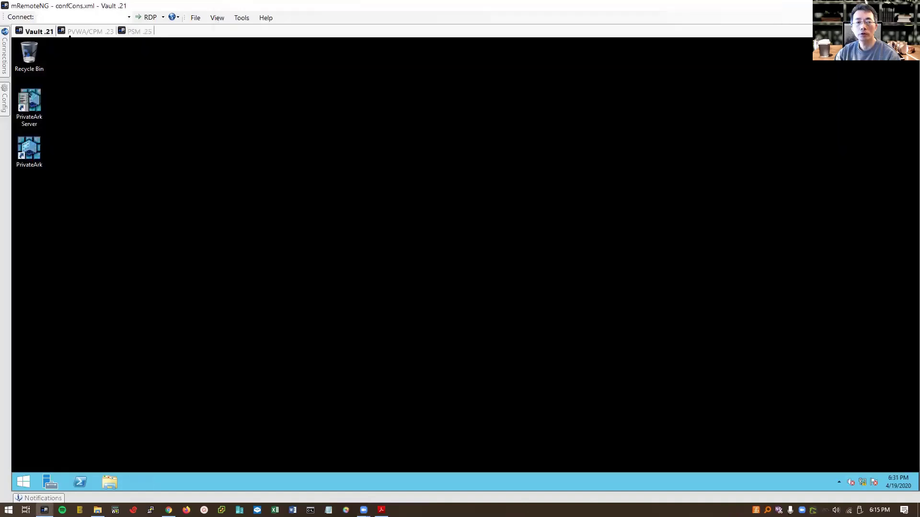
{"action": "left_click", "coordinate": [84, 32]}
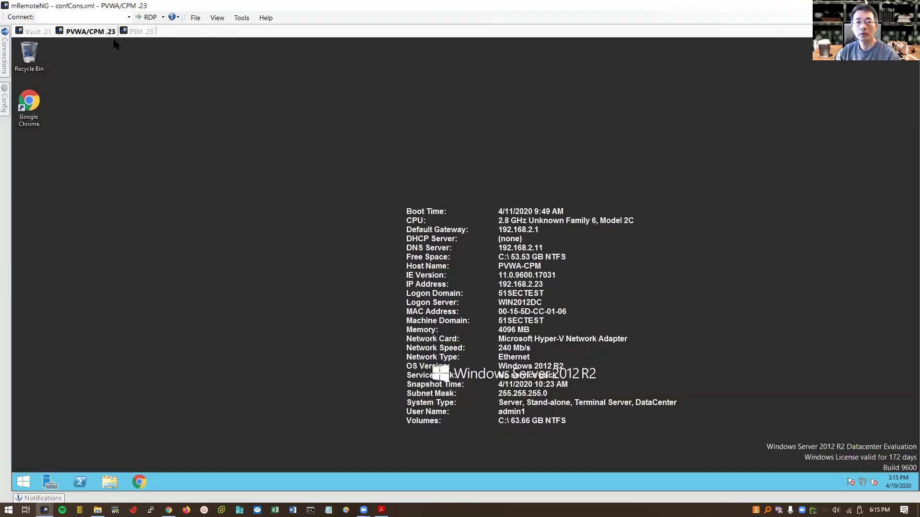
{"action": "left_click", "coordinate": [137, 32]}
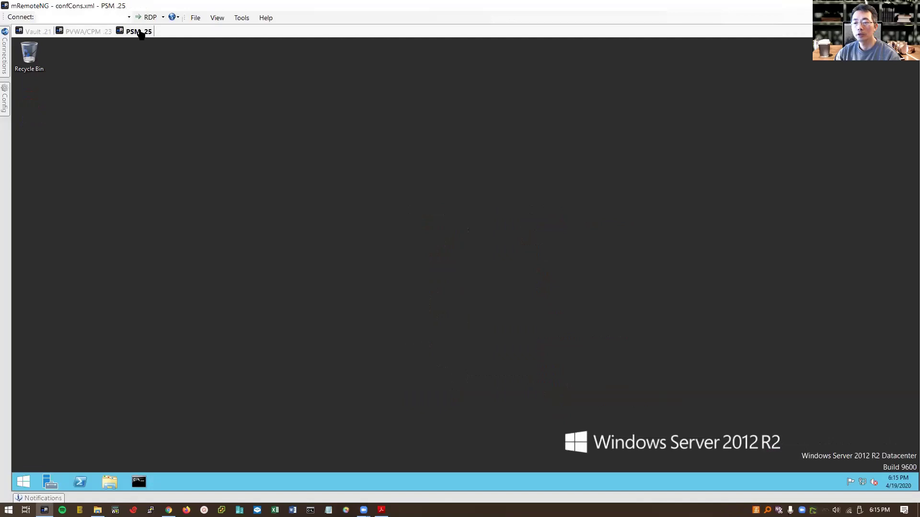
{"action": "left_click", "coordinate": [119, 479]}
Step: Browse into Local Disk (C:) and then the Privileged Session Manager-Rls-v11.1 folder
{"action": "double_click", "coordinate": [431, 261]}
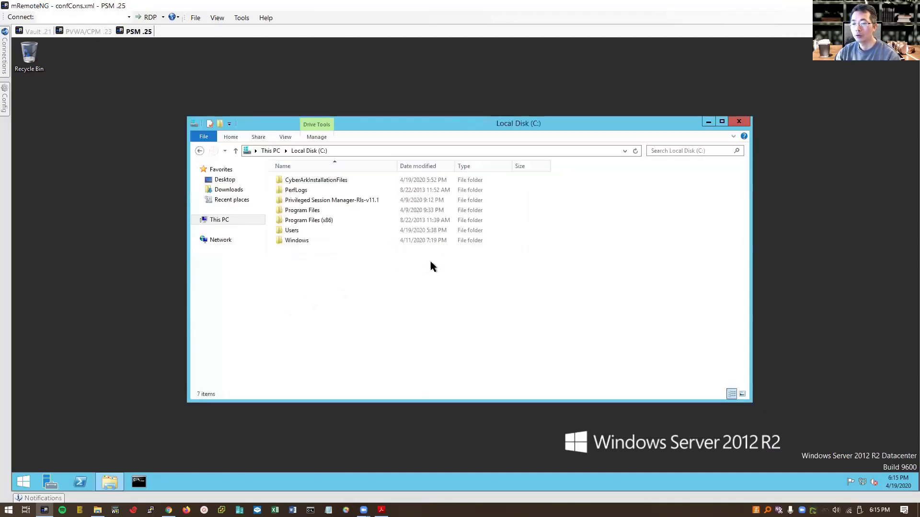
{"action": "double_click", "coordinate": [332, 201]}
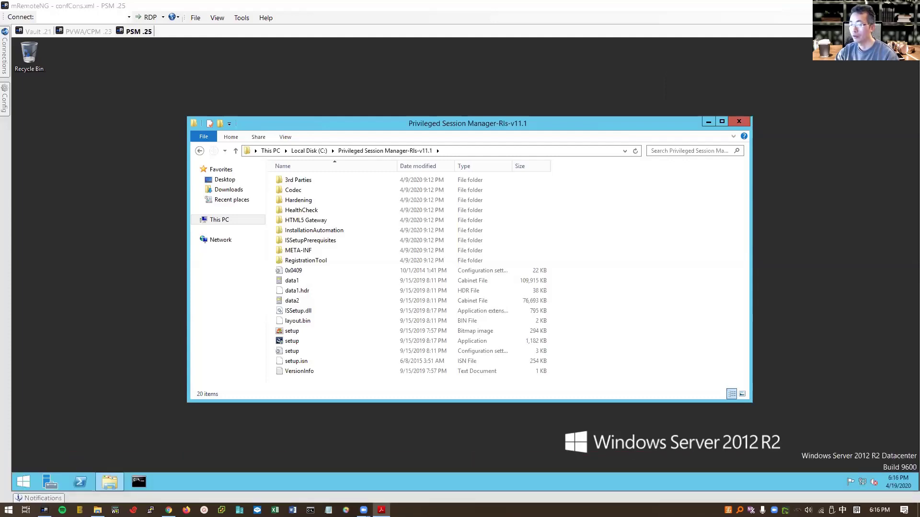
{"action": "right_click", "coordinate": [144, 486]}
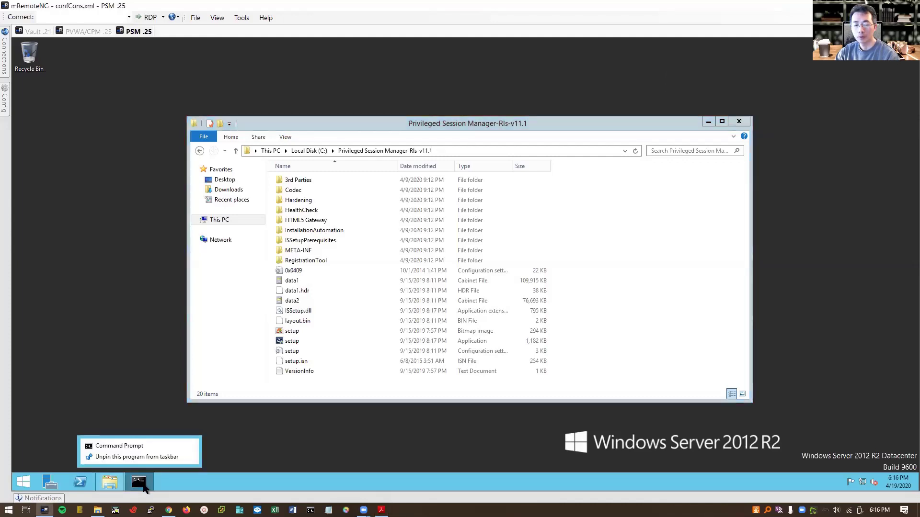
Step: In a new Command Prompt, cd into the installer's InstallationAutomation folder and list it with dir
{"action": "left_click", "coordinate": [164, 445]}
{"action": "type", "text": "cd\\"}
{"action": "key", "text": "Return"}
{"action": "type", "text": "cd P"}
{"action": "key", "text": "Tab"}
{"action": "key", "text": "Return"}
{"action": "type", "text": "cd aut"}
{"action": "key", "text": "Tab"}
{"action": "key", "text": "Return"}
{"action": "type", "text": "dir"}
{"action": "key", "text": "Return"}
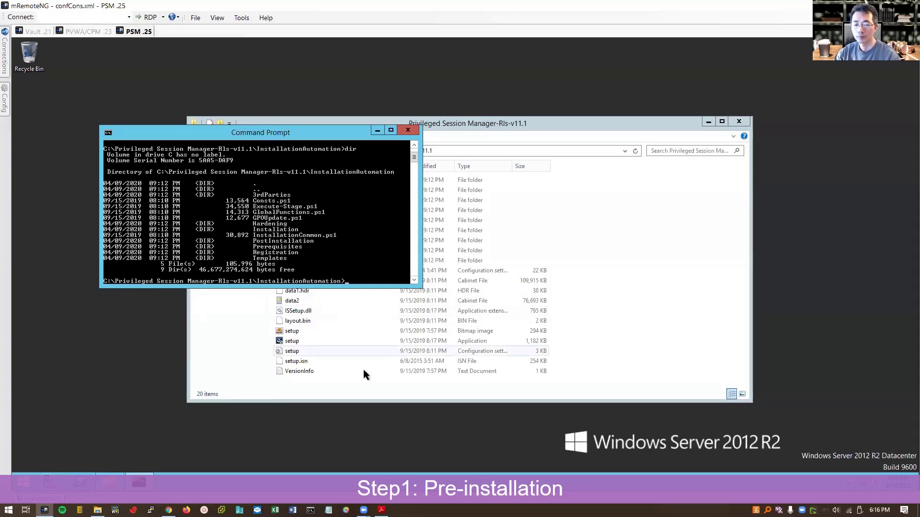
Step: In File Explorer, open InstallationAutomation > Prerequisites and reposition the window
{"action": "left_click", "coordinate": [352, 310]}
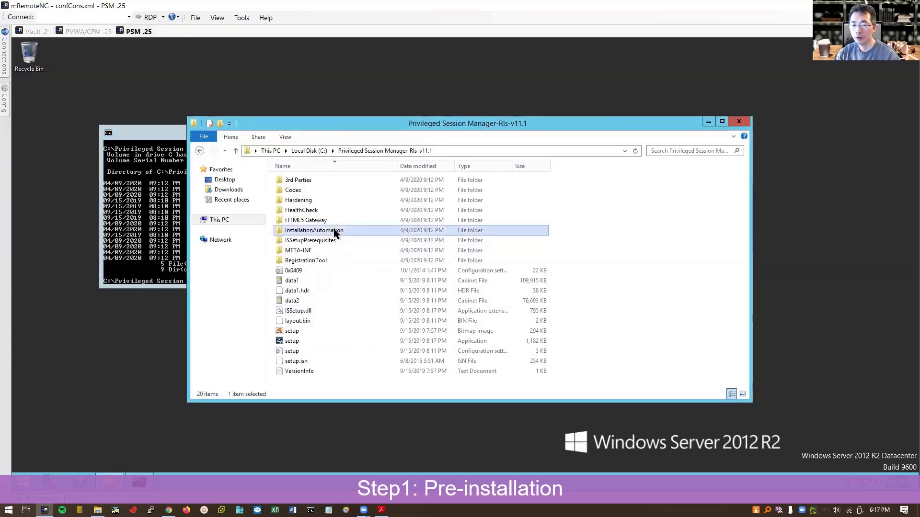
{"action": "double_click", "coordinate": [334, 230]}
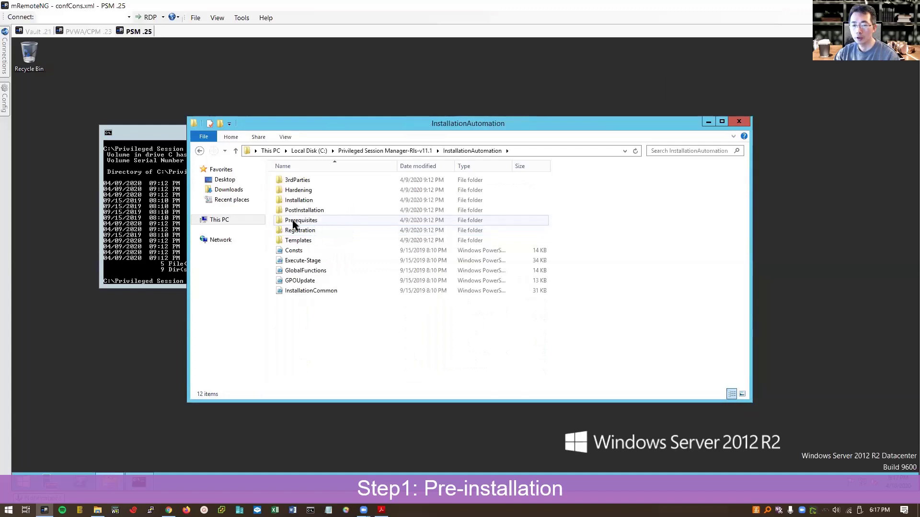
{"action": "double_click", "coordinate": [318, 220]}
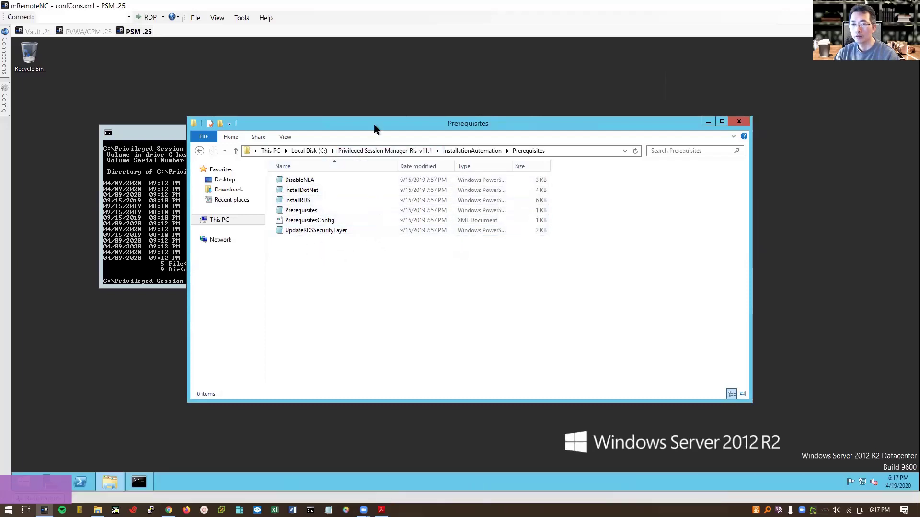
{"action": "left_click_drag", "start_coordinate": [380, 122], "coordinate": [514, 62]}
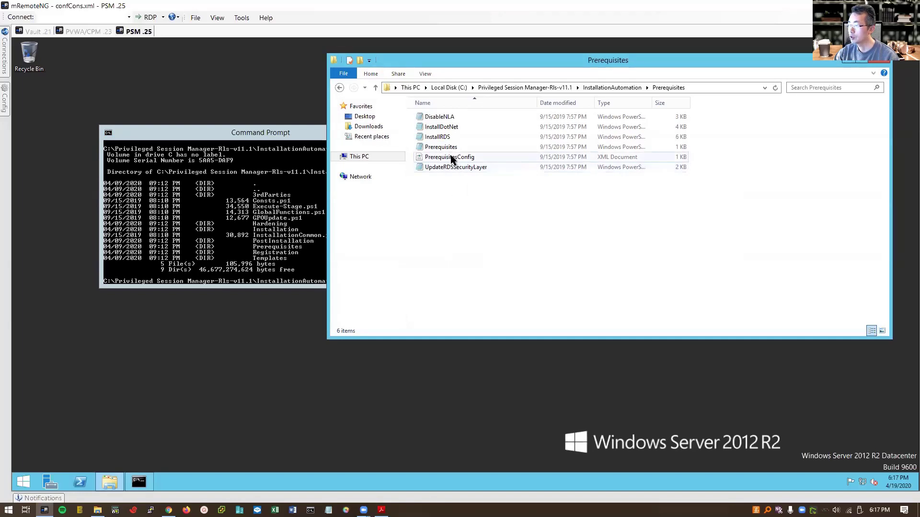
Step: Open the Prerequisites script in Notepad, then close it again
{"action": "left_click", "coordinate": [455, 149]}
{"action": "right_click", "coordinate": [455, 146]}
{"action": "left_click", "coordinate": [478, 165]}
{"action": "right_click", "coordinate": [465, 146]}
{"action": "left_click", "coordinate": [492, 175]}
{"action": "left_click", "coordinate": [460, 218]}
{"action": "key", "text": "alt+F4"}
Step: Open PrerequisitesConfig in Notepad and change UpdateRDSSecurityLayer's Enable value from No to Yes
{"action": "left_click", "coordinate": [514, 154]}
{"action": "right_click", "coordinate": [514, 154]}
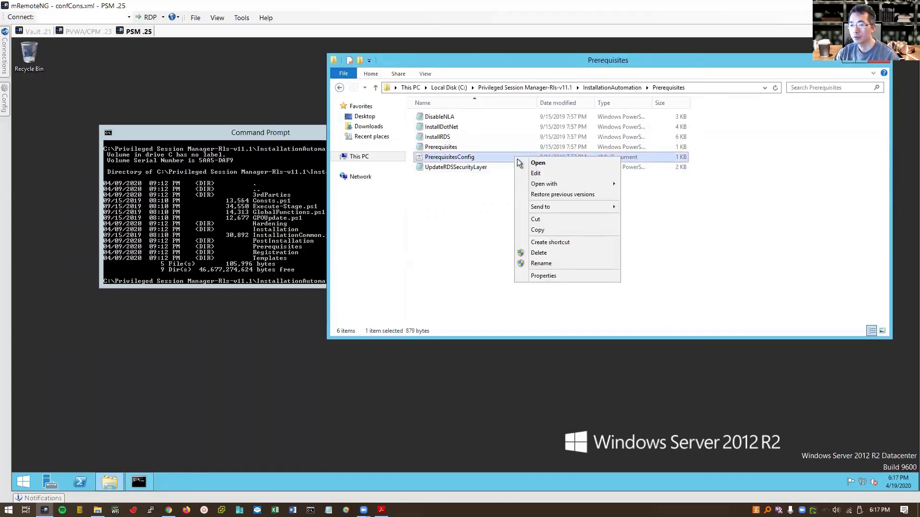
{"action": "mouse_move", "coordinate": [547, 183]}
{"action": "left_click", "coordinate": [649, 195]}
{"action": "left_click_drag", "start_coordinate": [506, 62], "coordinate": [664, 115]}
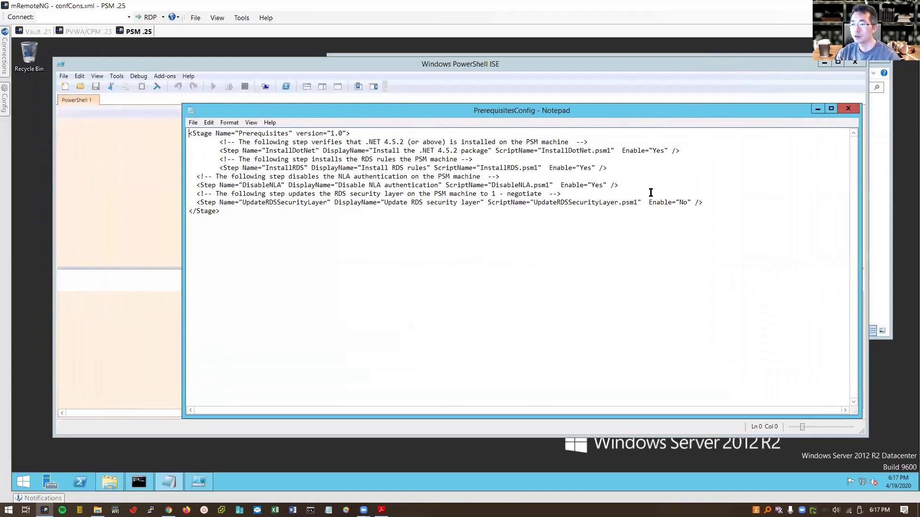
{"action": "double_click", "coordinate": [684, 202]}
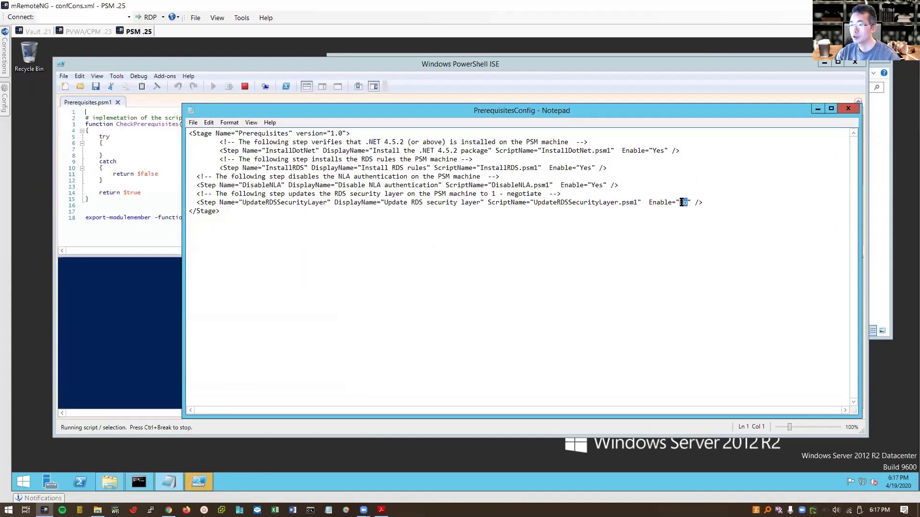
{"action": "type", "text": "Yes"}
Step: Attempt to save over PrerequisitesConfig, hit Access denied, cancel, and close Notepad without saving
{"action": "left_click", "coordinate": [848, 109]}
{"action": "key", "text": "Return"}
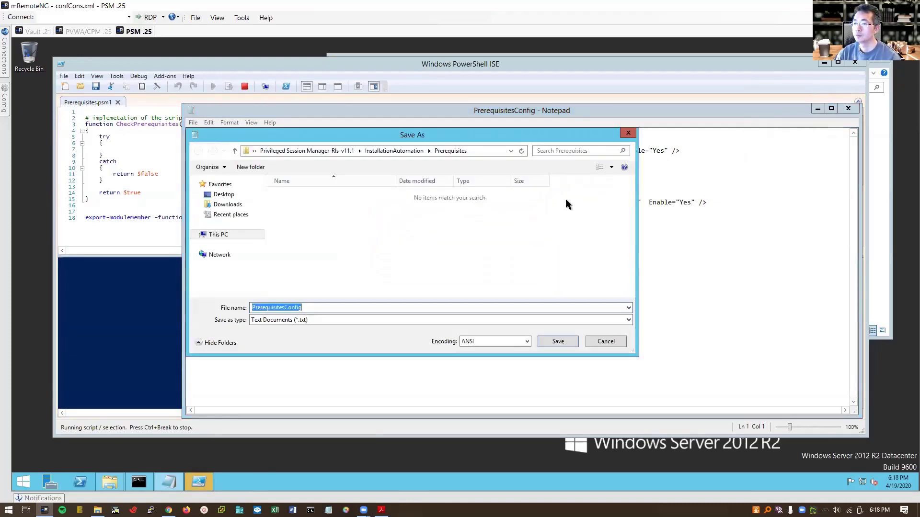
{"action": "left_click", "coordinate": [558, 341]}
{"action": "left_click", "coordinate": [493, 260]}
{"action": "left_click", "coordinate": [498, 293]}
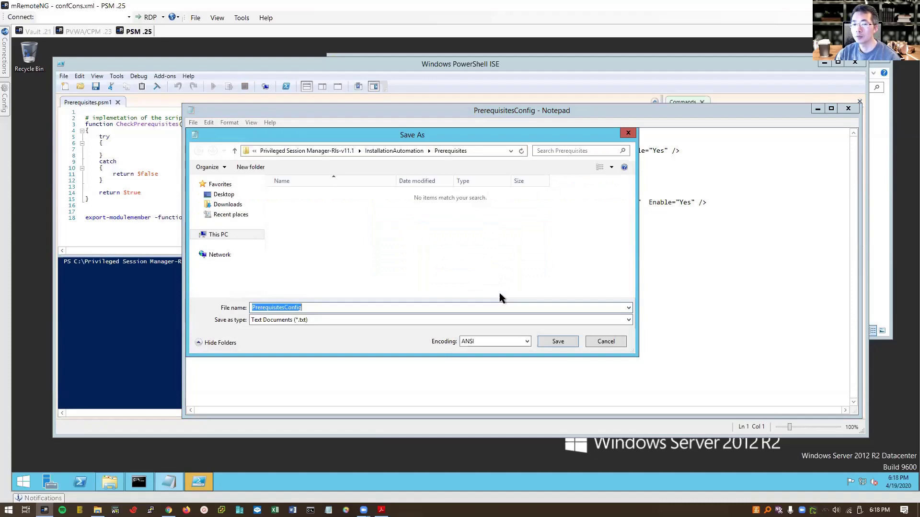
{"action": "left_click", "coordinate": [601, 342]}
{"action": "left_click", "coordinate": [850, 110]}
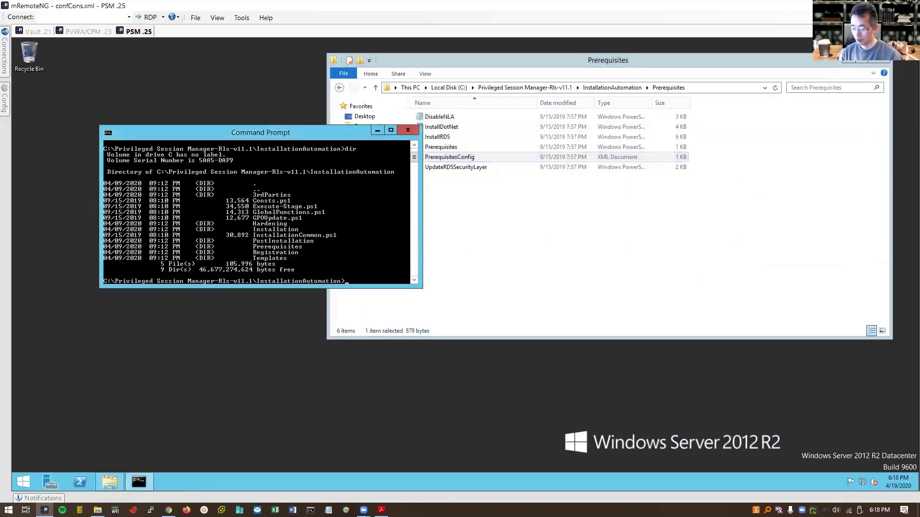
Step: Launch Command Prompt as administrator and approve the elevation request
{"action": "right_click", "coordinate": [138, 481]}
{"action": "right_click", "coordinate": [172, 434]}
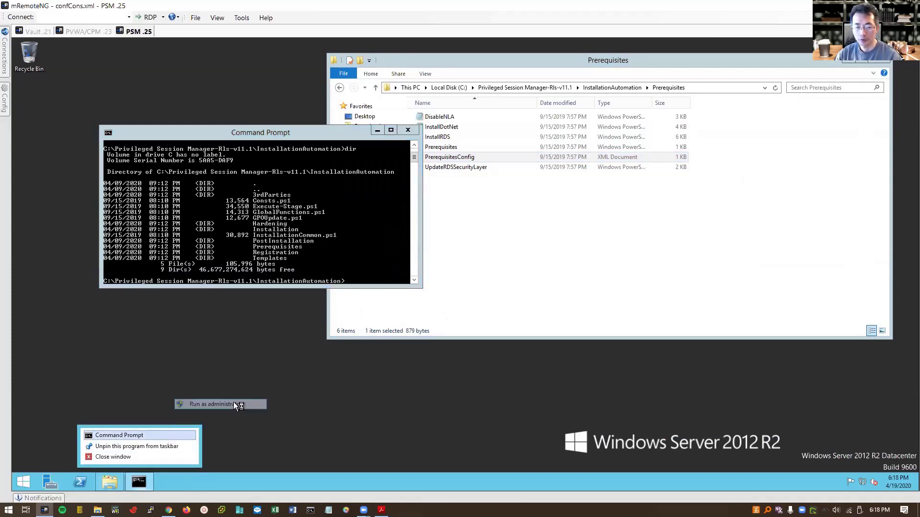
{"action": "left_click", "coordinate": [225, 405]}
{"action": "left_click", "coordinate": [500, 271]}
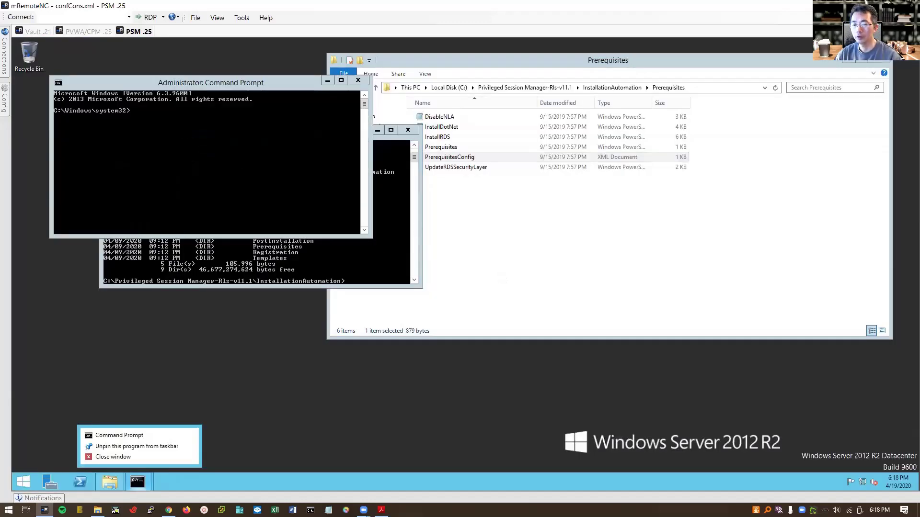
{"action": "left_click_drag", "start_coordinate": [211, 83], "coordinate": [541, 223]}
Step: Change to InstallationAutomation\Prerequisites and open PrerequisitesConfig.xml in Notepad
{"action": "type", "text": "cd \\Privileged Session Manager-Rls-v11.1"}
{"action": "key", "text": "Return"}
{"action": "type", "text": "cd InstallationAutomation"}
{"action": "key", "text": "Return"}
{"action": "type", "text": "cd Prerequisites"}
{"action": "key", "text": "Return"}
{"action": "type", "text": "dir notepad p"}
{"action": "key", "text": "Tab"}
{"action": "key", "text": "Tab"}
{"action": "key", "text": "Return"}
Step: Change the last step's Enable value to Yes and save PrerequisitesConfig.xml on closing
{"action": "left_click_drag", "start_coordinate": [688, 202], "coordinate": [680, 202]}
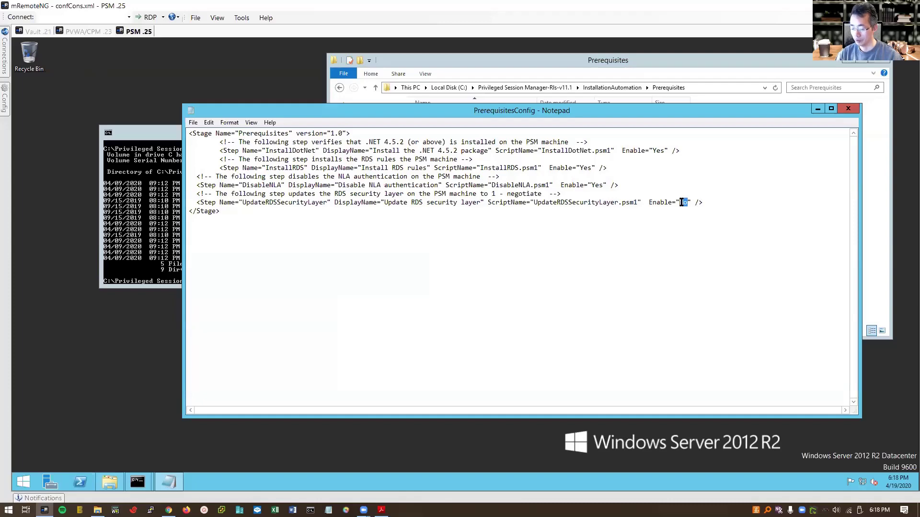
{"action": "type", "text": "Yes"}
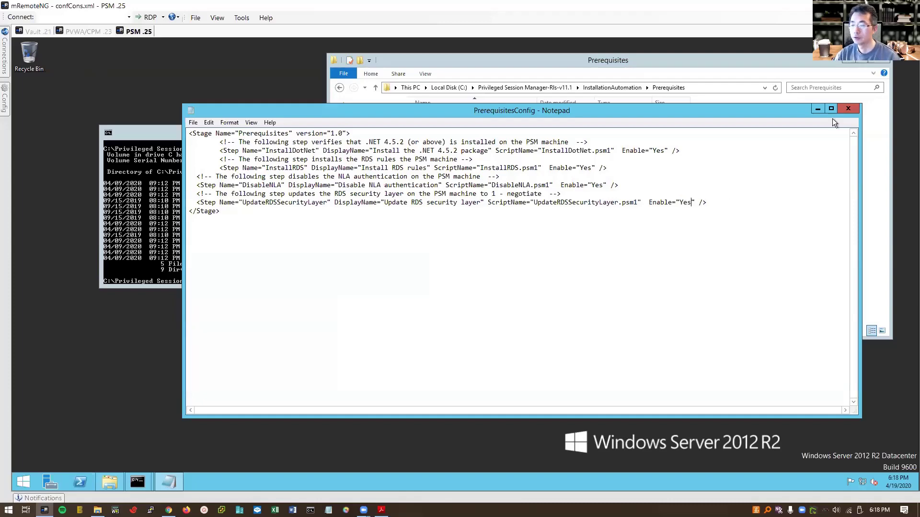
{"action": "left_click", "coordinate": [848, 108]}
{"action": "left_click", "coordinate": [433, 264]}
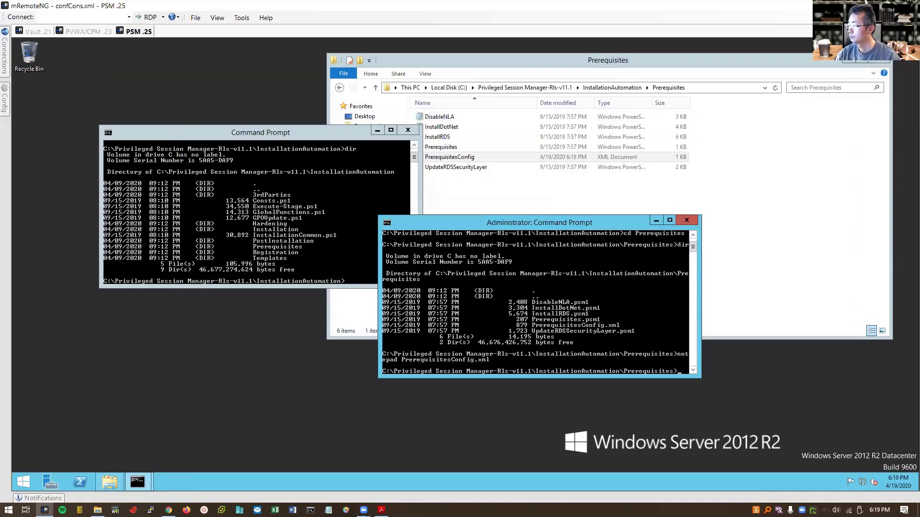
Step: Try set-executionpolicy bypass in Command Prompt (unrecognized), then start PowerShell as administrator
{"action": "scroll", "coordinate": [626, 348], "scroll_direction": "down", "scroll_amount": 2}
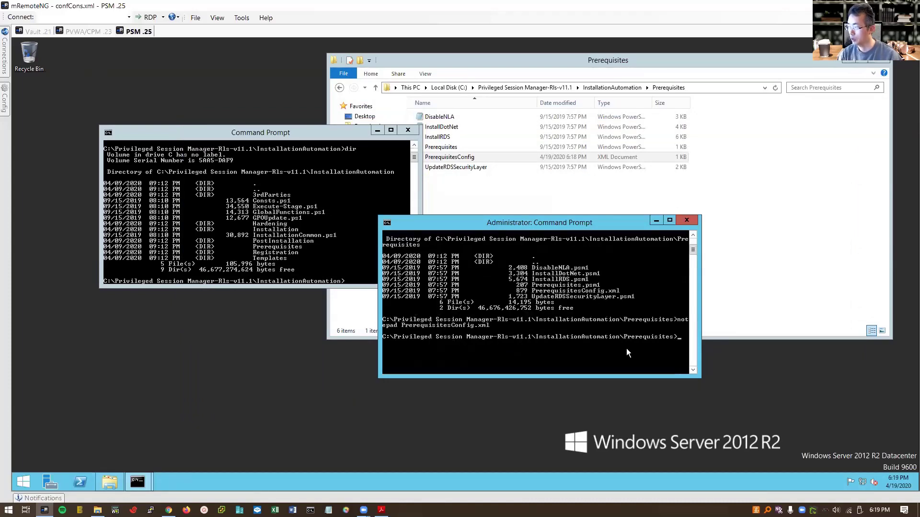
{"action": "type", "text": "set-ex"}
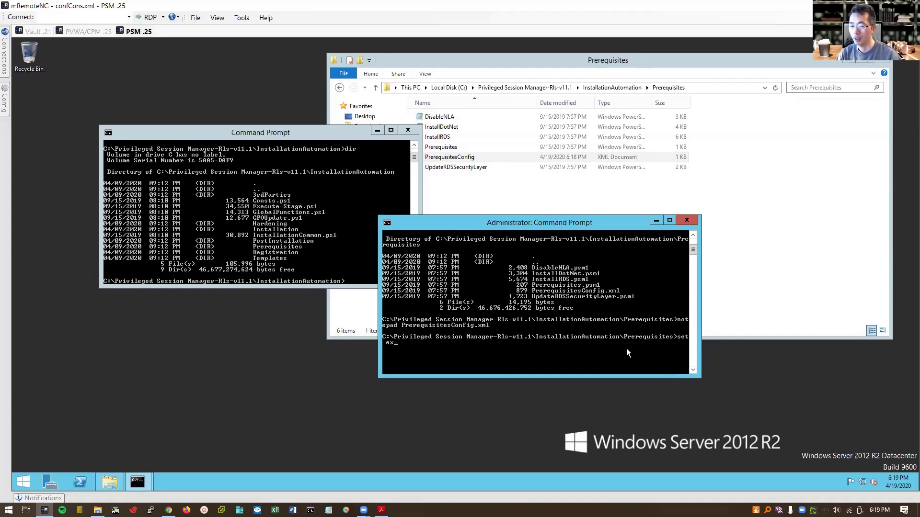
{"action": "type", "text": "ecutionpolicy bypass"}
{"action": "key", "text": "Return"}
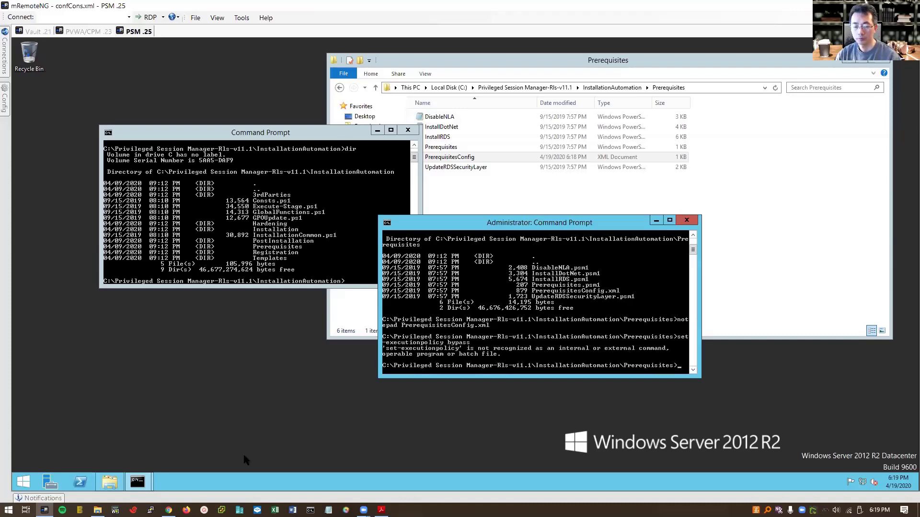
{"action": "right_click", "coordinate": [89, 481]}
{"action": "left_click", "coordinate": [99, 444]}
Step: Approve elevation and cd into the PSM folder's InstallationAutomation\Prerequisites in PowerShell
{"action": "left_click", "coordinate": [507, 270]}
{"action": "type", "text": "cd "}
{"action": "type", "text": "c:\\pr"}
{"action": "key", "text": "Tab"}
{"action": "key", "text": "Return"}
{"action": "type", "text": "ins"}
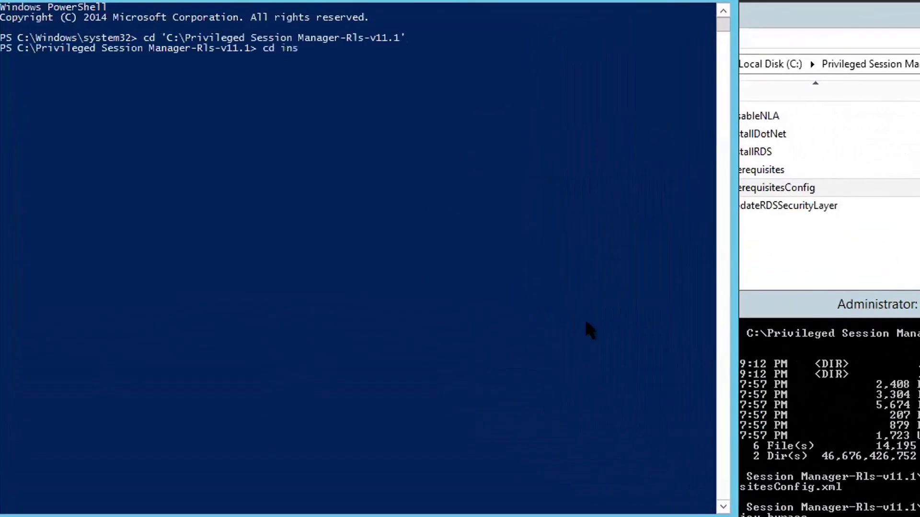
{"action": "key", "text": "Tab"}
{"action": "type", "text": "\\pr"}
{"action": "key", "text": "Tab"}
{"action": "key", "text": "Return"}
Step: Set the execution policy to Bypass, confirming with y
{"action": "type", "text": "Set-Ex"}
{"action": "key", "text": "Tab"}
{"action": "type", "text": "Bypass"}
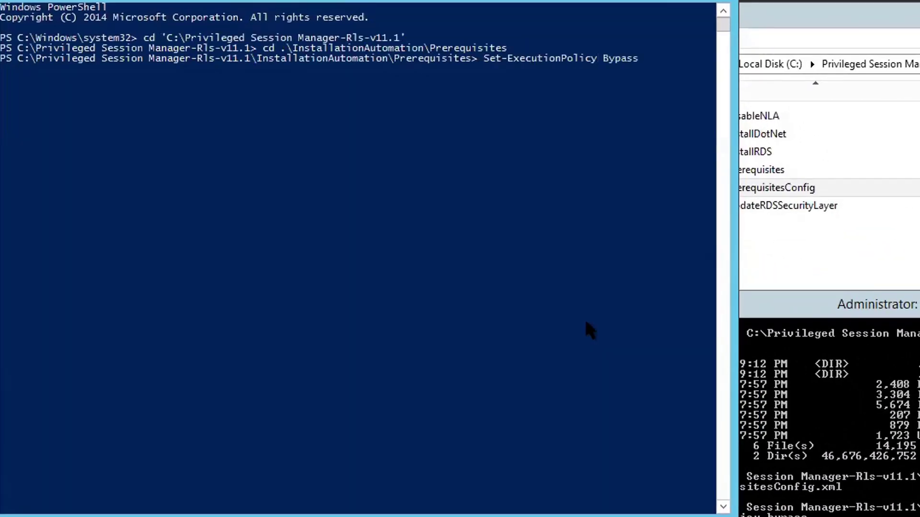
{"action": "key", "text": "Return"}
{"action": "type", "text": "y"}
{"action": "key", "text": "Return"}
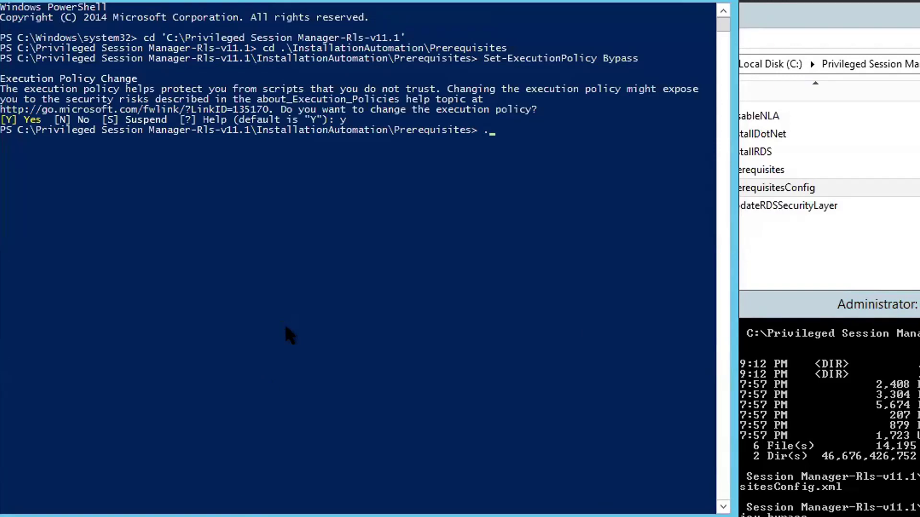
Step: Go up one level to the InstallationAutomation folder with cd ..
{"action": "type", "text": ".\\Ex"}
{"action": "key", "text": "BackSpace"}
{"action": "key", "text": "BackSpace"}
{"action": "key", "text": "BackSpace"}
{"action": "type", "text": "cd .."}
{"action": "key", "text": "Return"}
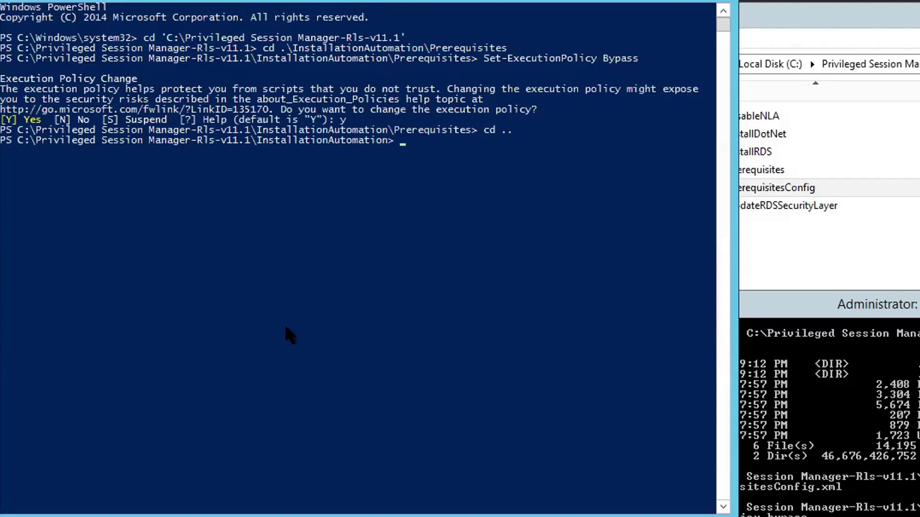
{"action": "type", "text": "e"}
{"action": "key", "text": "BackSpace"}
Step: Run .\Execute-Stage.ps1 with the InstallationAutomation\Prerequisites\PrerequisitesConfig.xml path to start the Prerequisites stage
{"action": "type", "text": ".\\Ex"}
{"action": "key", "text": "Tab"}
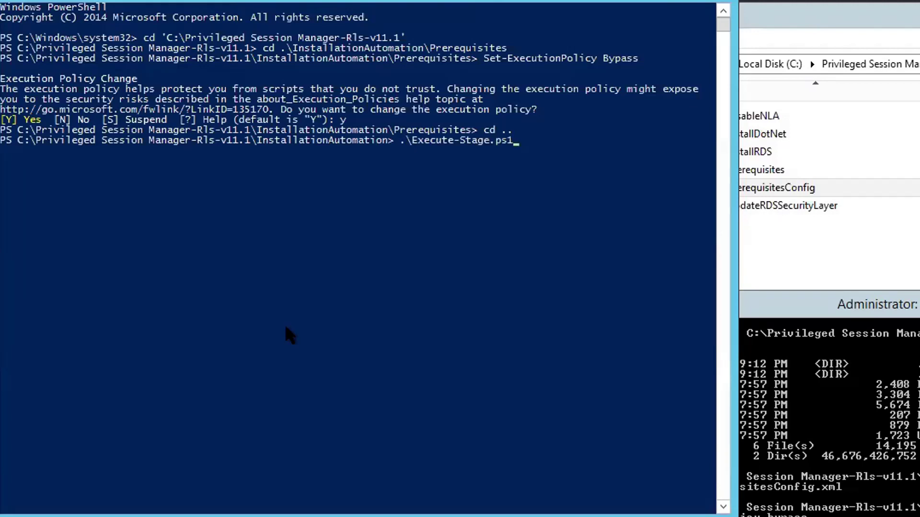
{"action": "type", "text": "c:\\pr"}
{"action": "key", "text": "Tab"}
{"action": "type", "text": "\\"}
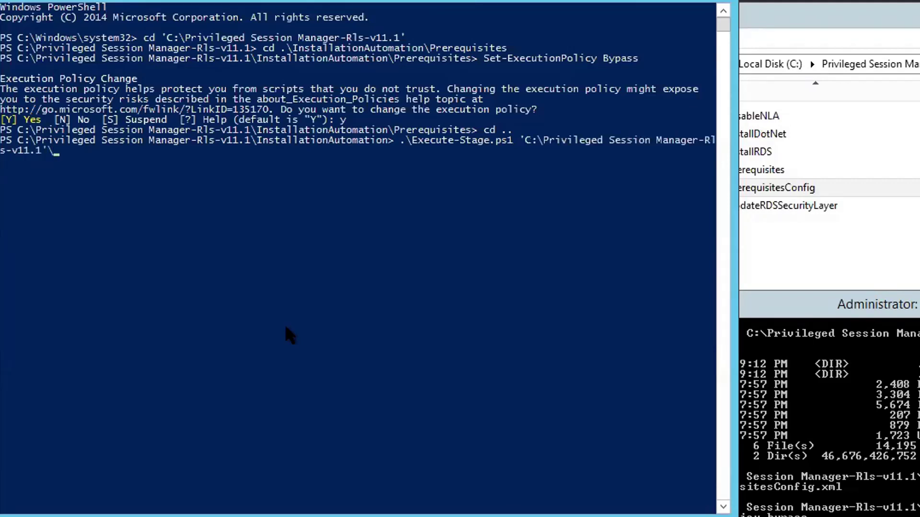
{"action": "type", "text": "in"}
{"action": "key", "text": "Tab"}
{"action": "type", "text": "\\p"}
{"action": "key", "text": "Tab"}
{"action": "type", "text": "\\p"}
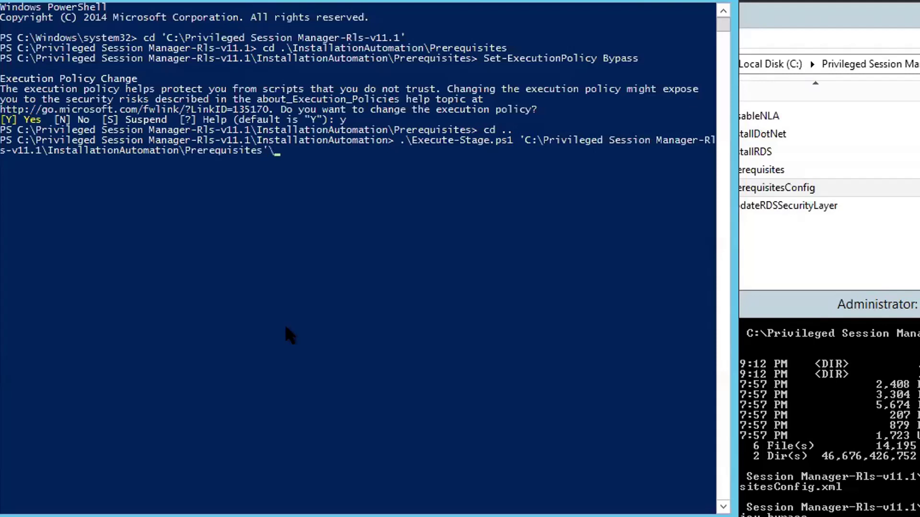
{"action": "key", "text": "Tab"}
{"action": "key", "text": "Tab"}
{"action": "key", "text": "Return"}
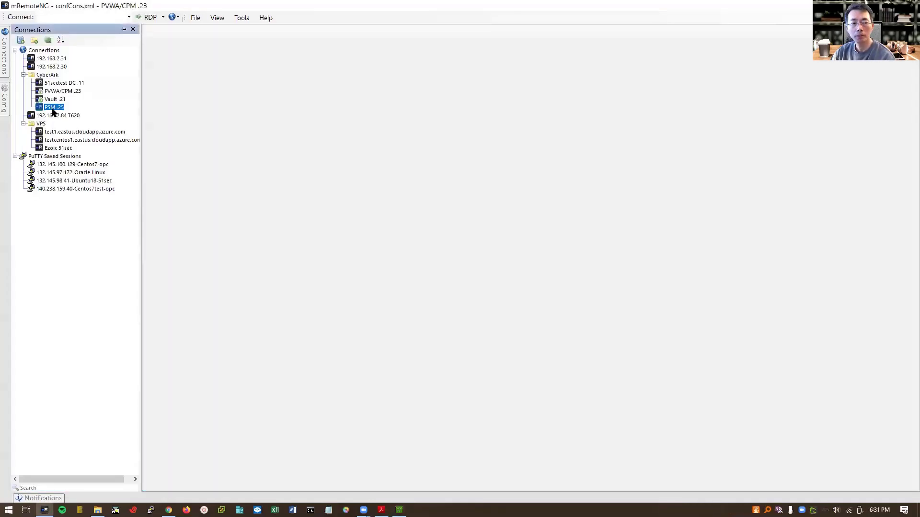
Step: Reconnect to PSM .25 from the Connections panel after its restart
{"action": "double_click", "coordinate": [53, 107]}
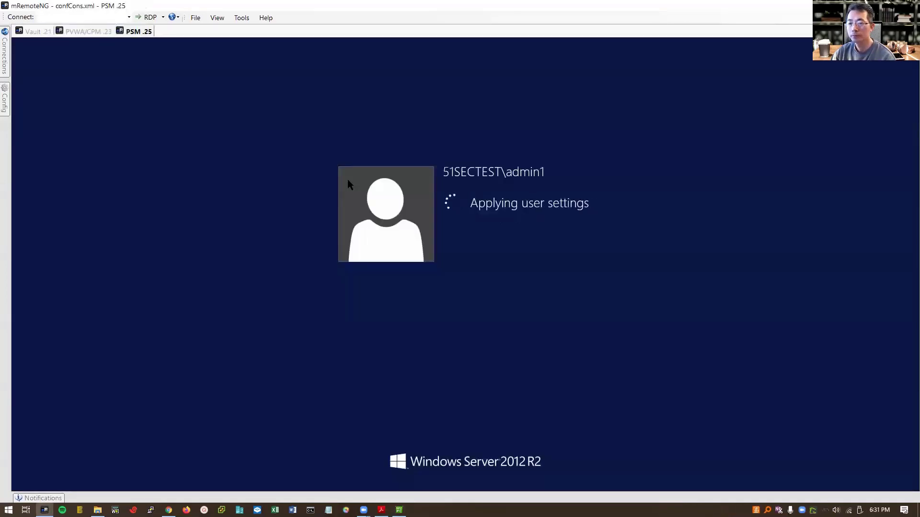
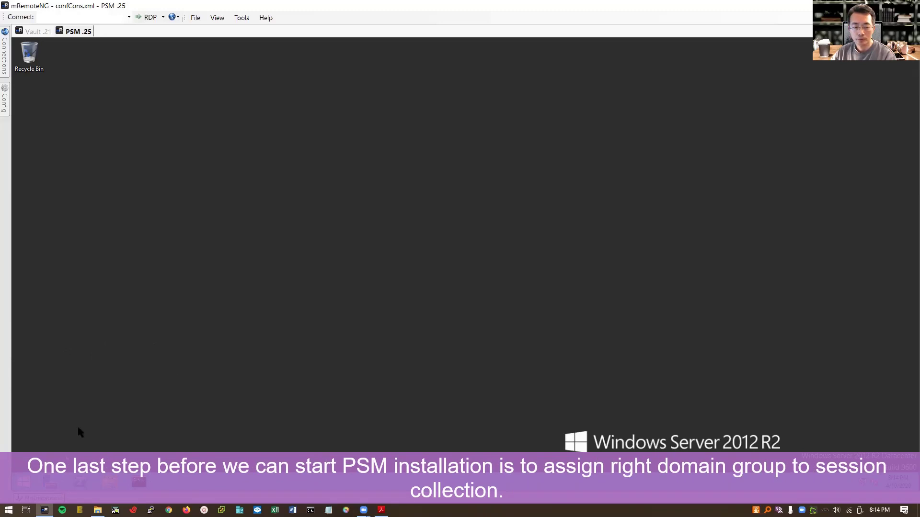
Step: In Server Manager's Remote Desktop Services Collections, open PSM-RemoteApp and show its Properties tasks
{"action": "left_click", "coordinate": [53, 482]}
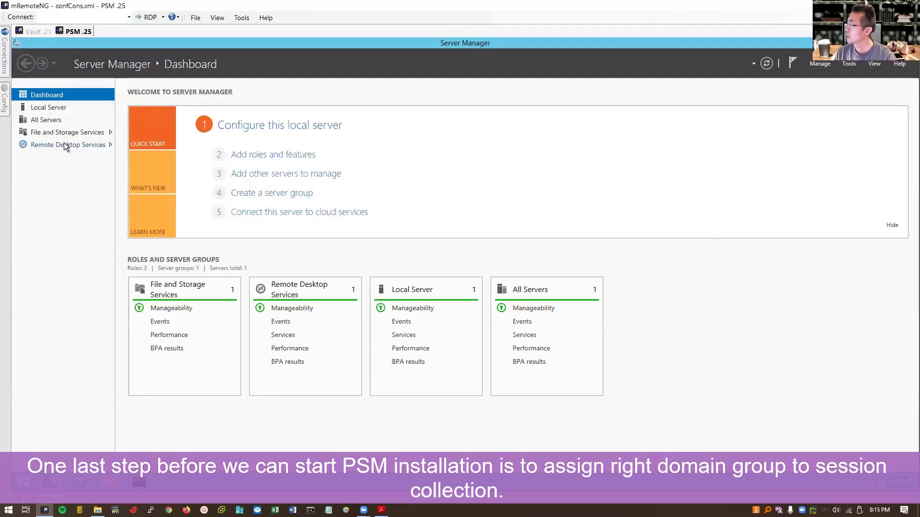
{"action": "left_click", "coordinate": [64, 144]}
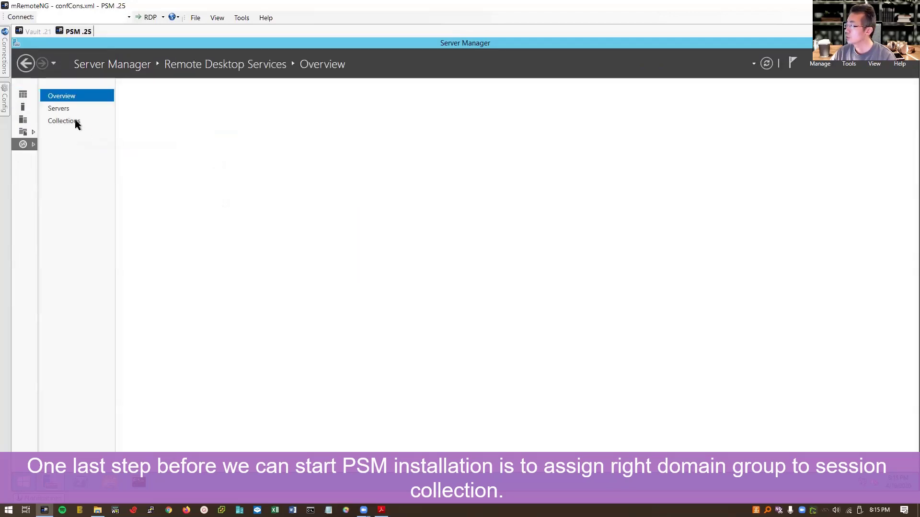
{"action": "left_click", "coordinate": [75, 123]}
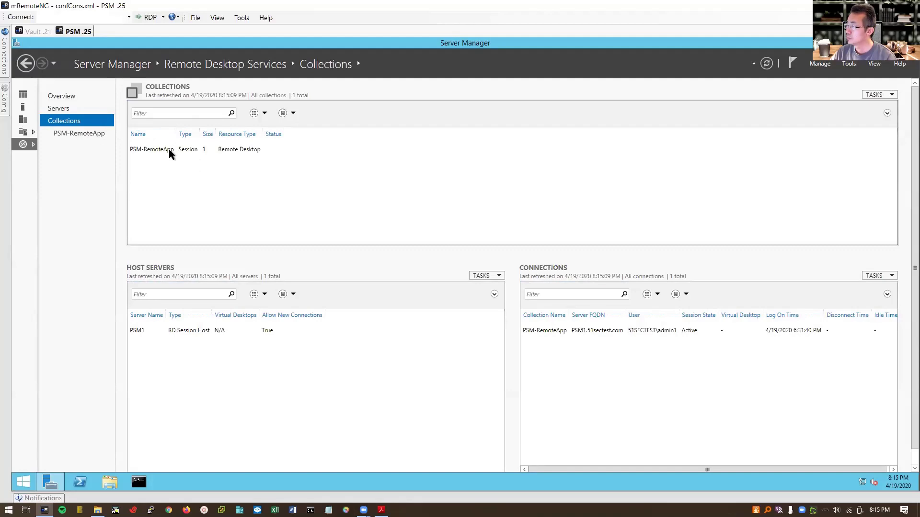
{"action": "left_click", "coordinate": [168, 153]}
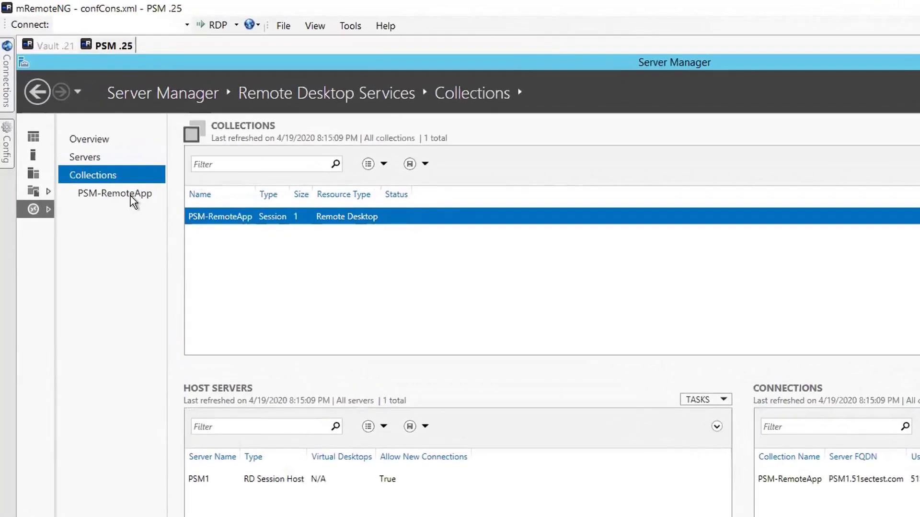
{"action": "left_click", "coordinate": [92, 136]}
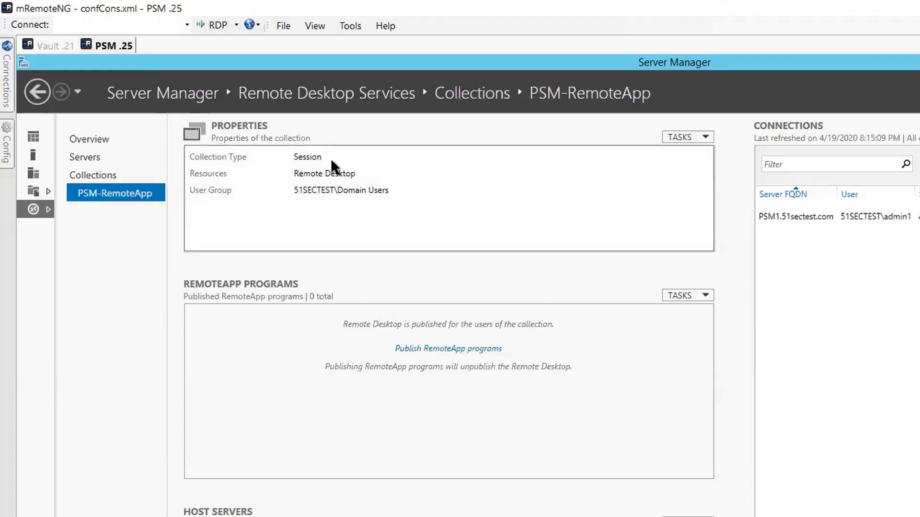
{"action": "left_click", "coordinate": [690, 137]}
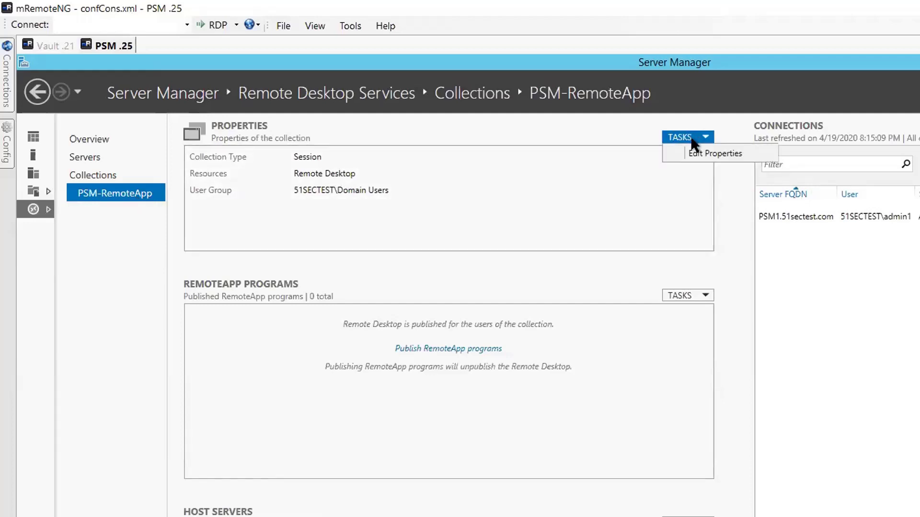
Step: Add the CyberArk Vault Admins group to the PSM-RemoteApp collection's User Groups
{"action": "left_click", "coordinate": [696, 152]}
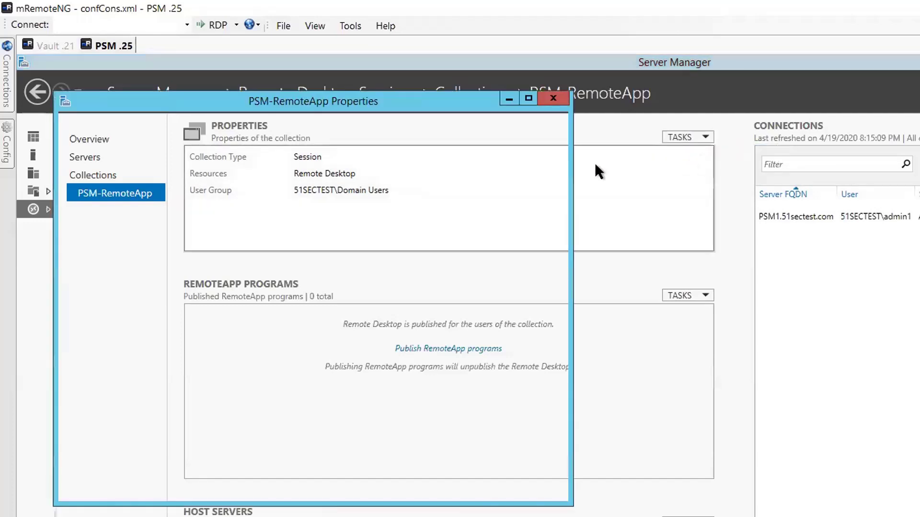
{"action": "left_click_drag", "start_coordinate": [363, 108], "coordinate": [570, 109]}
{"action": "left_click", "coordinate": [318, 209]}
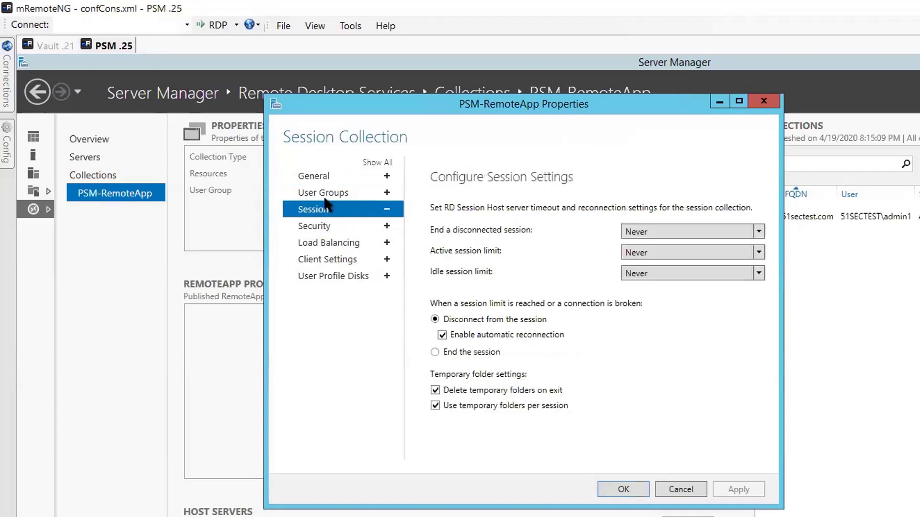
{"action": "left_click", "coordinate": [331, 193]}
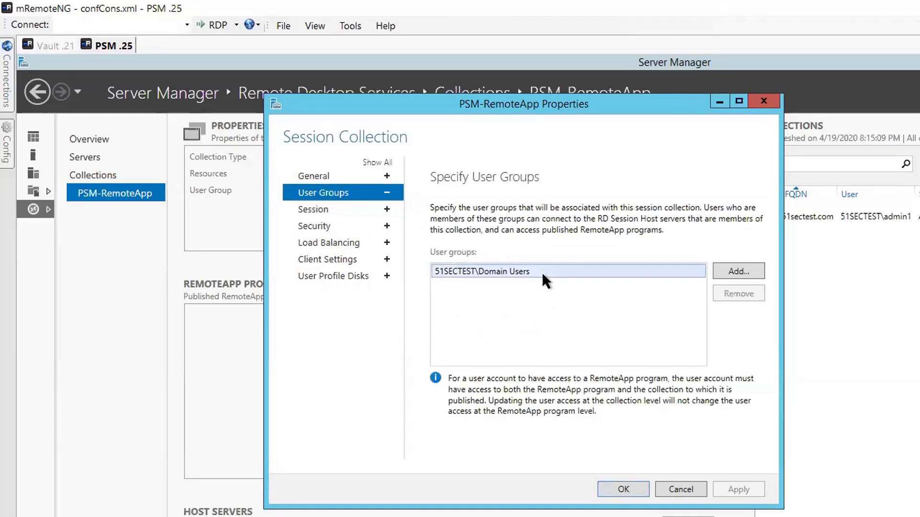
{"action": "left_click", "coordinate": [738, 272]}
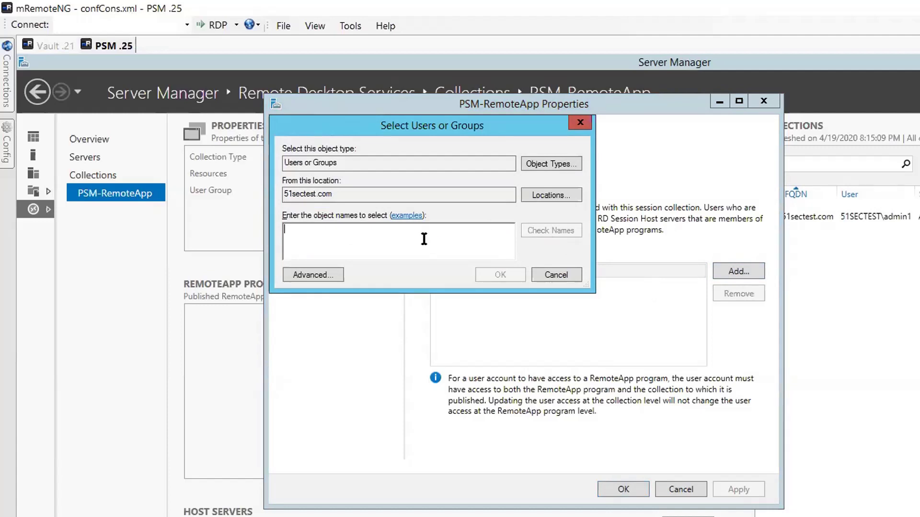
{"action": "type", "text": "CyberAr"}
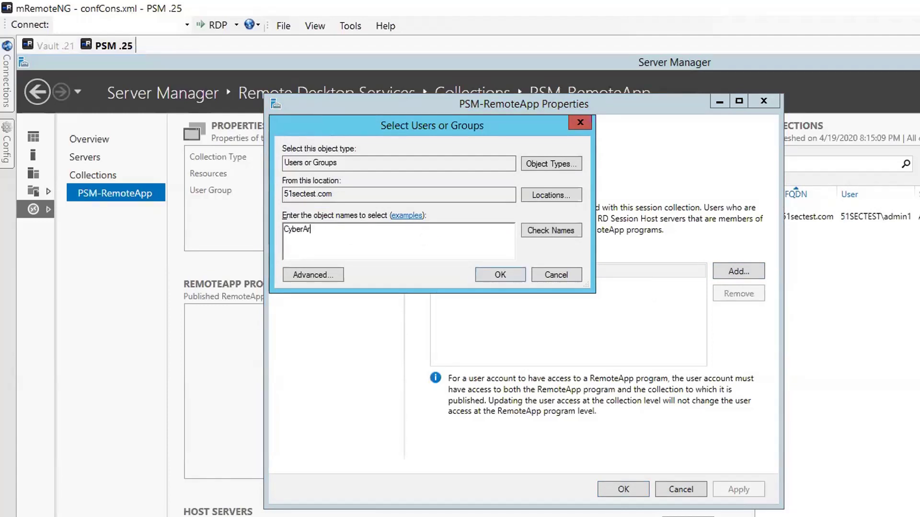
{"action": "type", "text": "k Vault Admins"}
{"action": "left_click", "coordinate": [525, 234]}
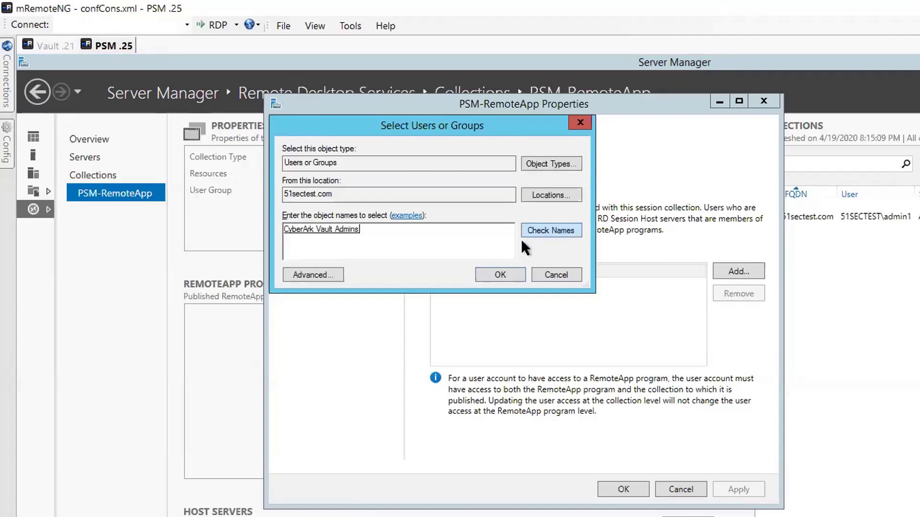
{"action": "left_click", "coordinate": [496, 274]}
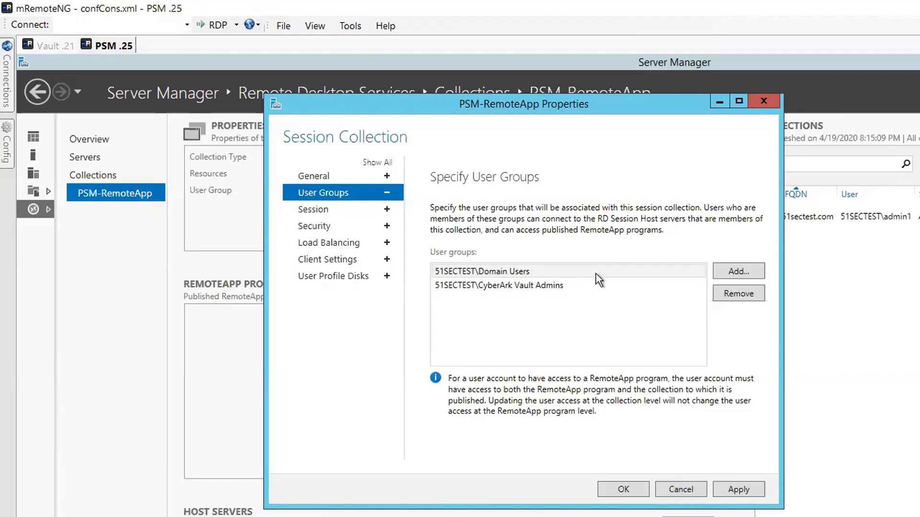
Step: Remove Domain Users from the collection's user groups and save the change
{"action": "left_click", "coordinate": [568, 284]}
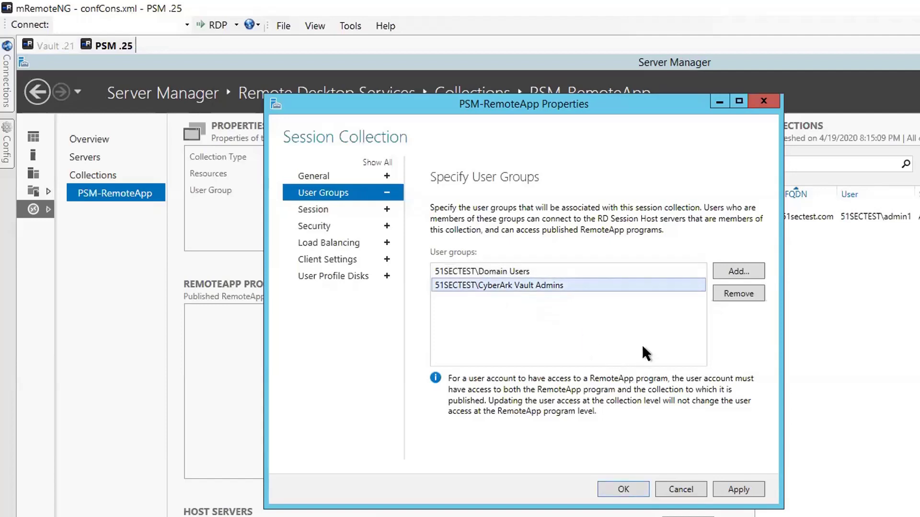
{"action": "left_click", "coordinate": [581, 270]}
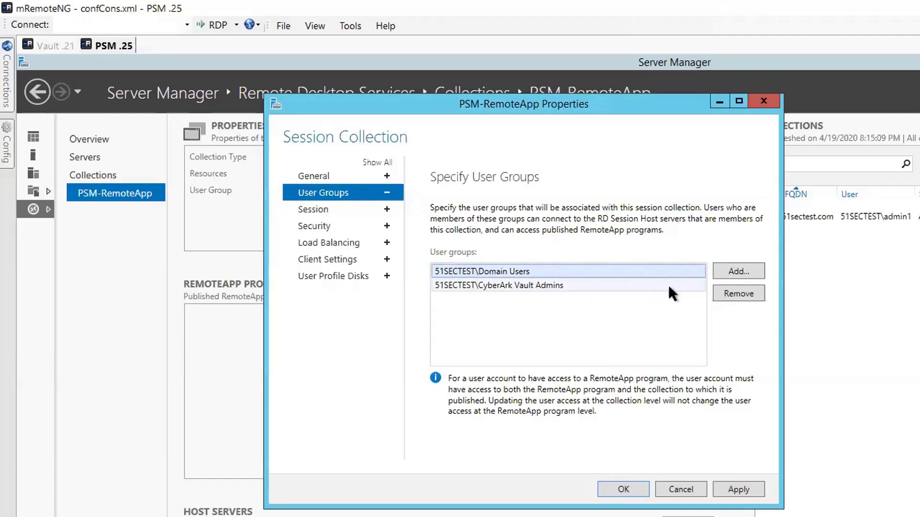
{"action": "left_click", "coordinate": [729, 294]}
{"action": "left_click", "coordinate": [623, 489]}
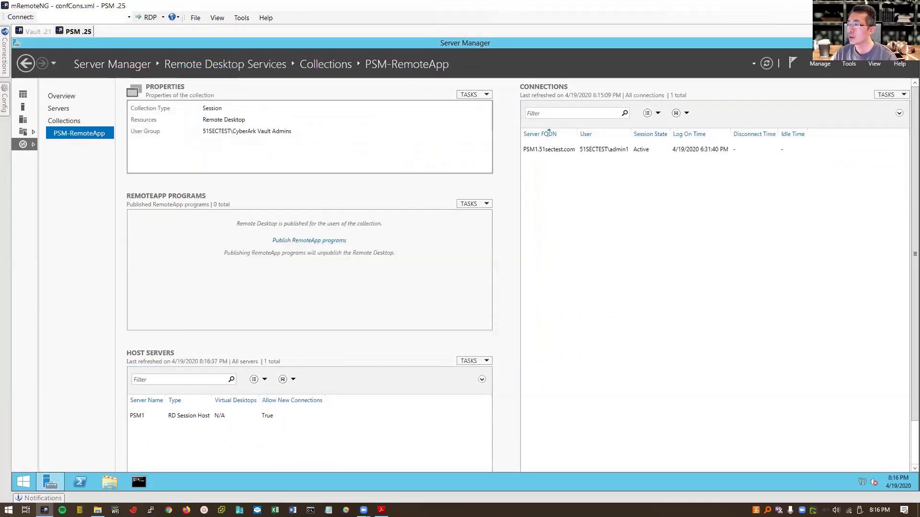
Step: Browse to C:\Privileged Session Manager-Rls-v11.1 in File Explorer and run setup as administrator
{"action": "key", "text": "super+d"}
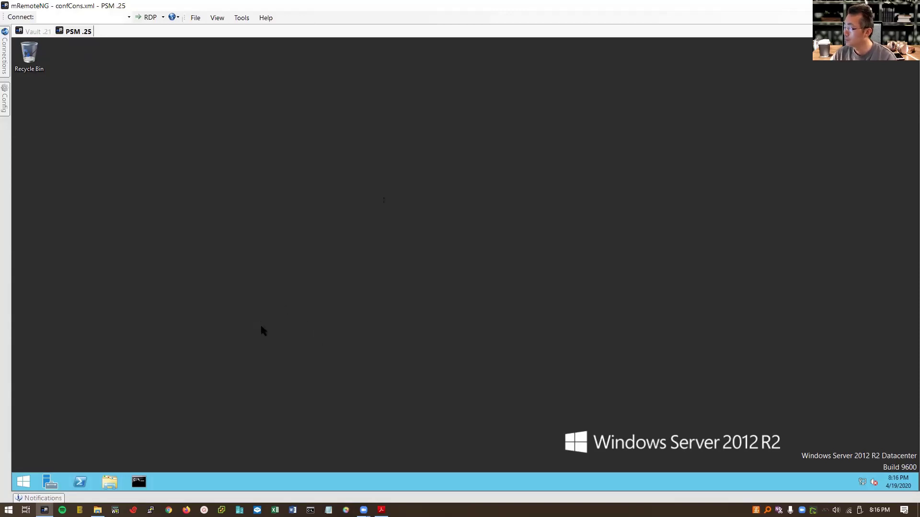
{"action": "key", "text": "super+e"}
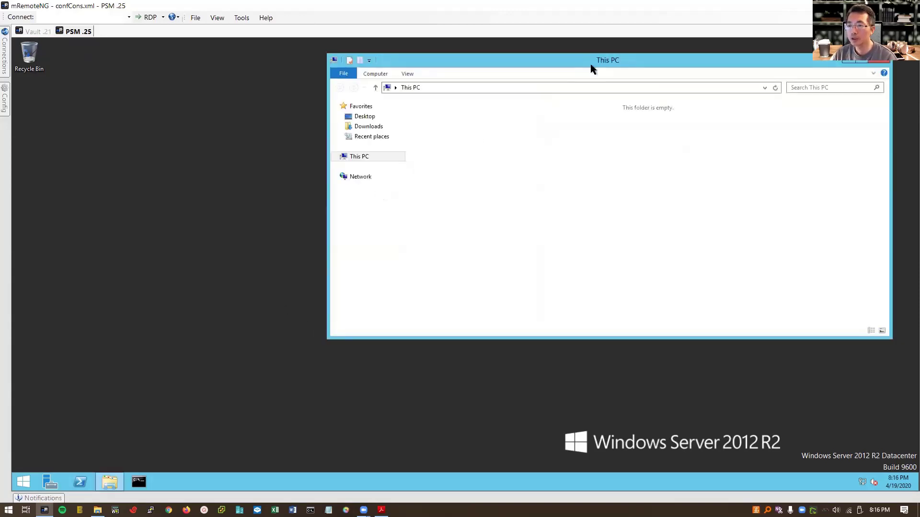
{"action": "double_click", "coordinate": [593, 62]}
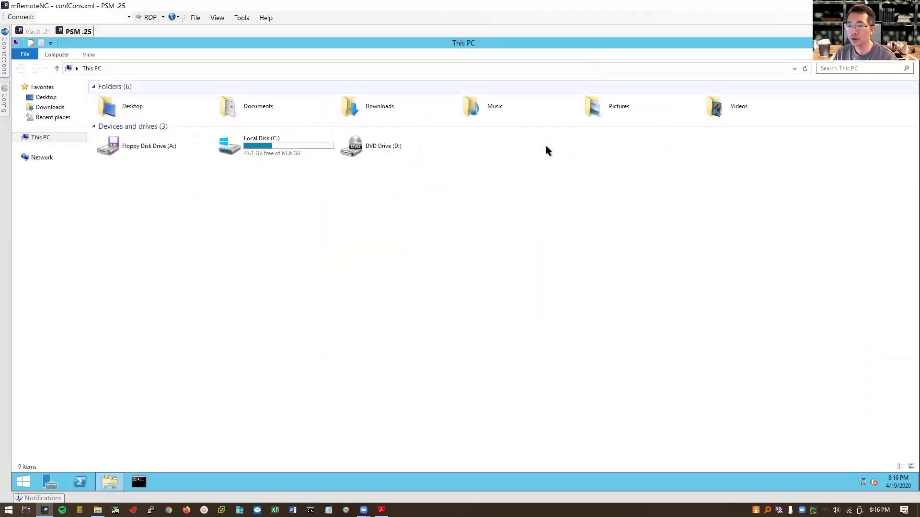
{"action": "double_click", "coordinate": [295, 140]}
{"action": "double_click", "coordinate": [157, 117]}
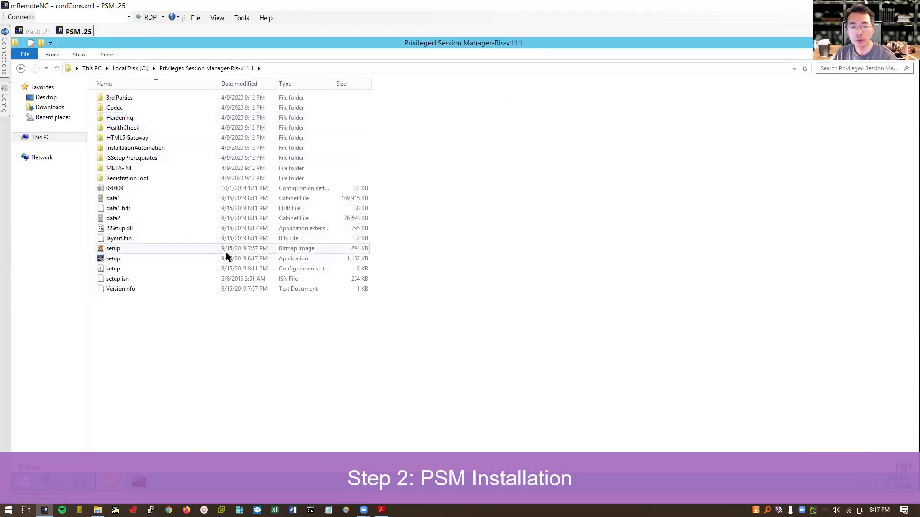
{"action": "left_click", "coordinate": [225, 256]}
{"action": "right_click", "coordinate": [224, 254]}
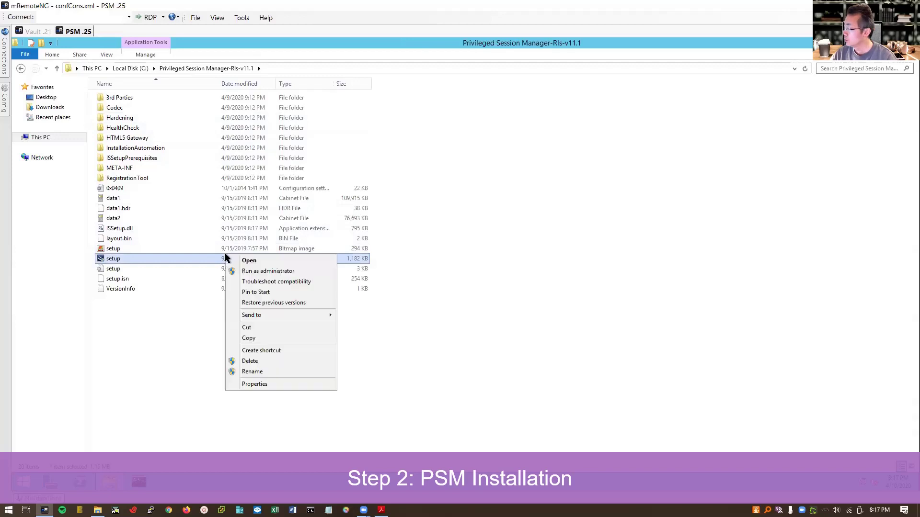
{"action": "left_click", "coordinate": [263, 271]}
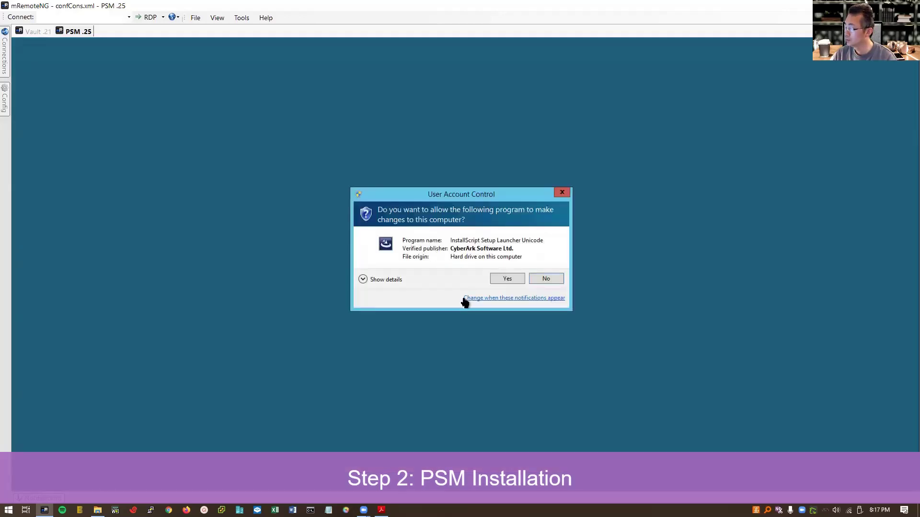
Step: Approve the UAC prompt and install the Visual C++ 2013 redistributable prerequisites
{"action": "left_click", "coordinate": [508, 280]}
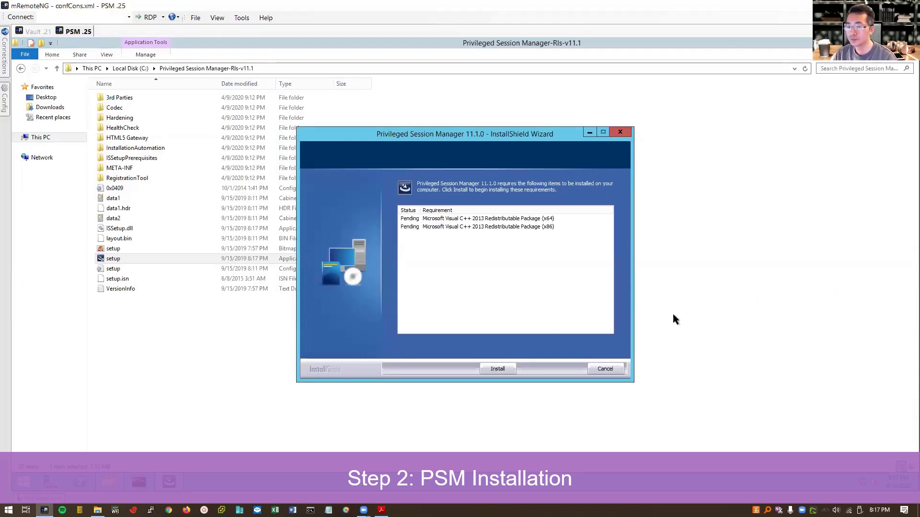
{"action": "left_click", "coordinate": [499, 369]}
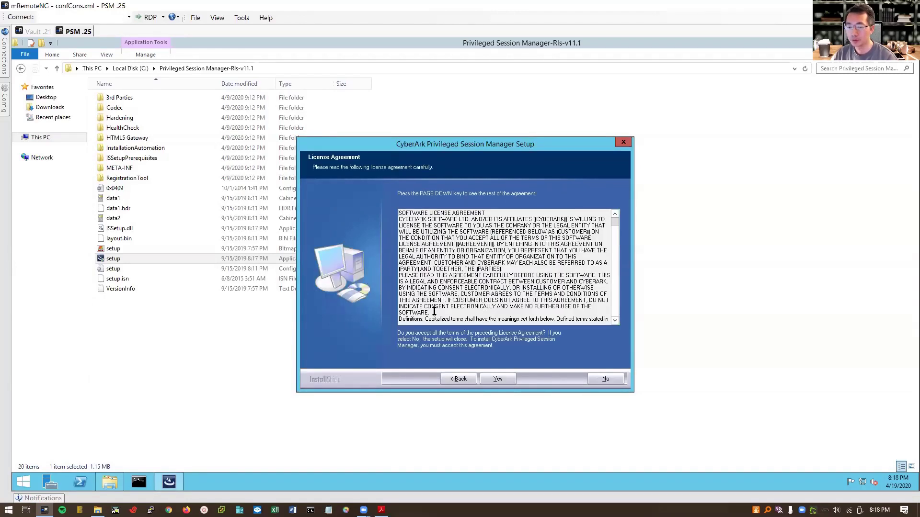
Step: Accept the PSM license, enter company name '5', and keep default destination and PVWA environment settings
{"action": "scroll", "coordinate": [620, 275], "scroll_direction": "down", "scroll_amount": 10}
{"action": "key", "text": "Return"}
{"action": "left_click", "coordinate": [487, 258]}
{"action": "type", "text": "51sec"}
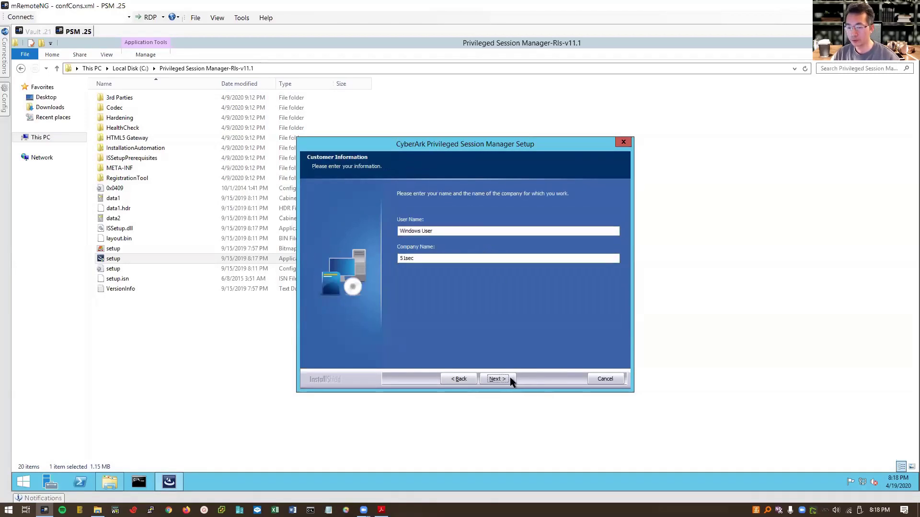
{"action": "left_click", "coordinate": [505, 378]}
{"action": "left_click", "coordinate": [506, 379]}
{"action": "left_click", "coordinate": [500, 379]}
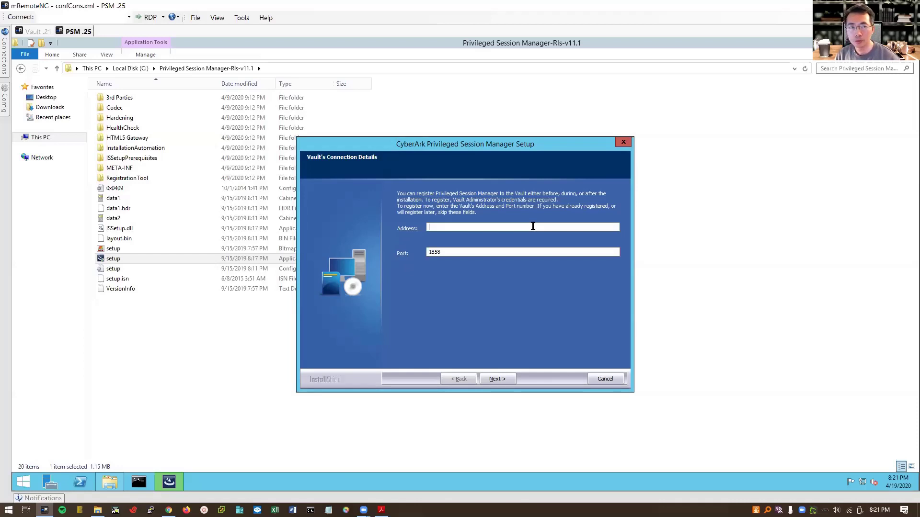
Step: Keep Vault 192.168.2.21 on port 1858 and enter the Vault Administrator's password
{"action": "type", "text": "1"}
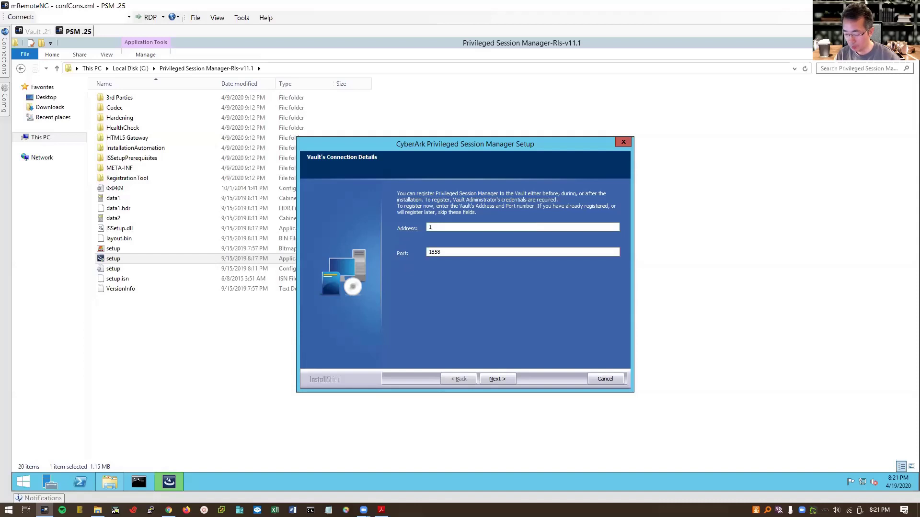
{"action": "type", "text": "92.168.2.21"}
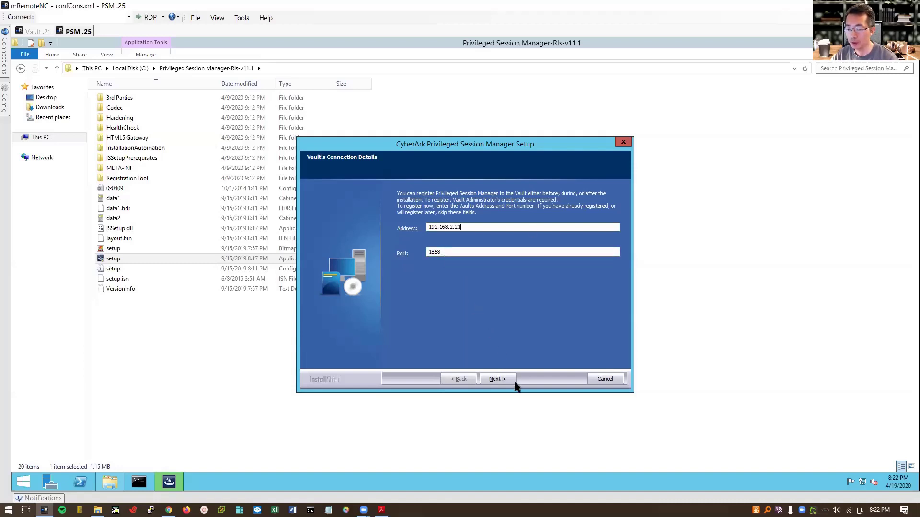
{"action": "left_click", "coordinate": [497, 379]}
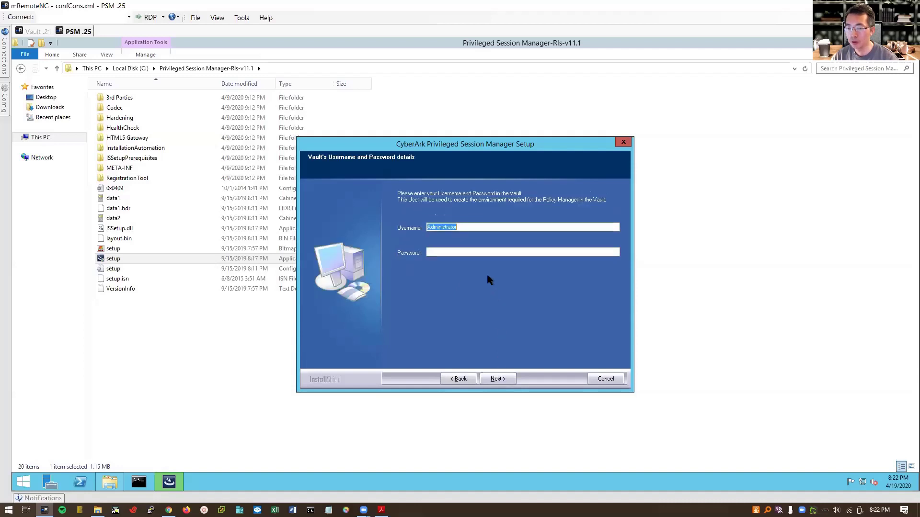
{"action": "left_click", "coordinate": [468, 251]}
{"action": "type", "text": "*****"}
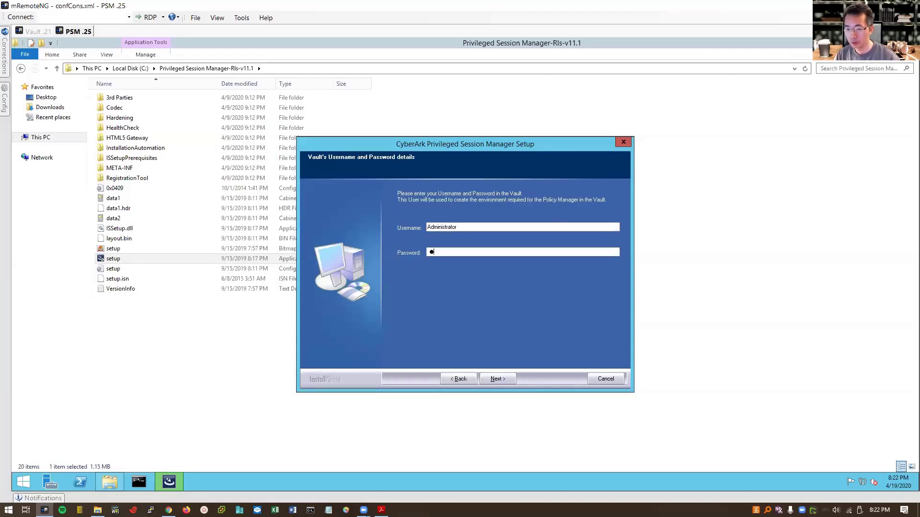
{"action": "type", "text": "****"}
{"action": "key", "text": "Return"}
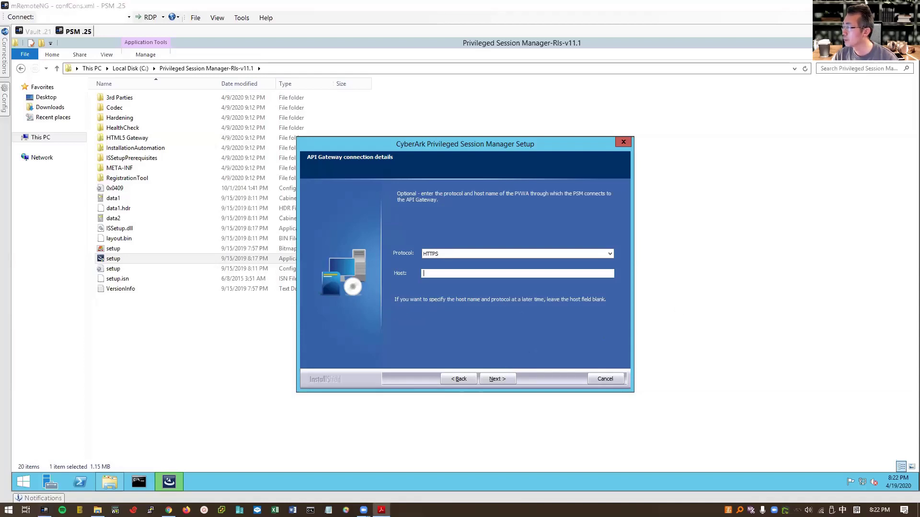
Step: Skip the API Gateway host, agree to set it later, and restart once installation finishes
{"action": "left_click", "coordinate": [499, 378]}
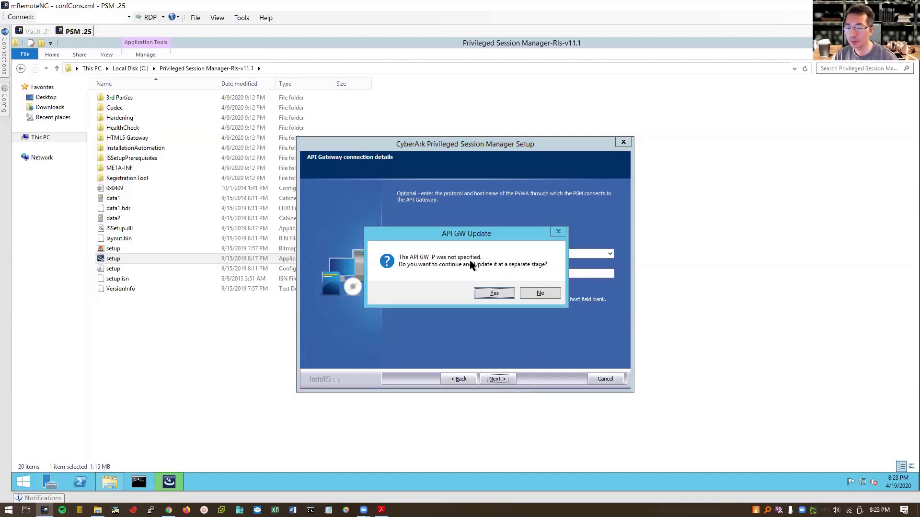
{"action": "left_click", "coordinate": [494, 294]}
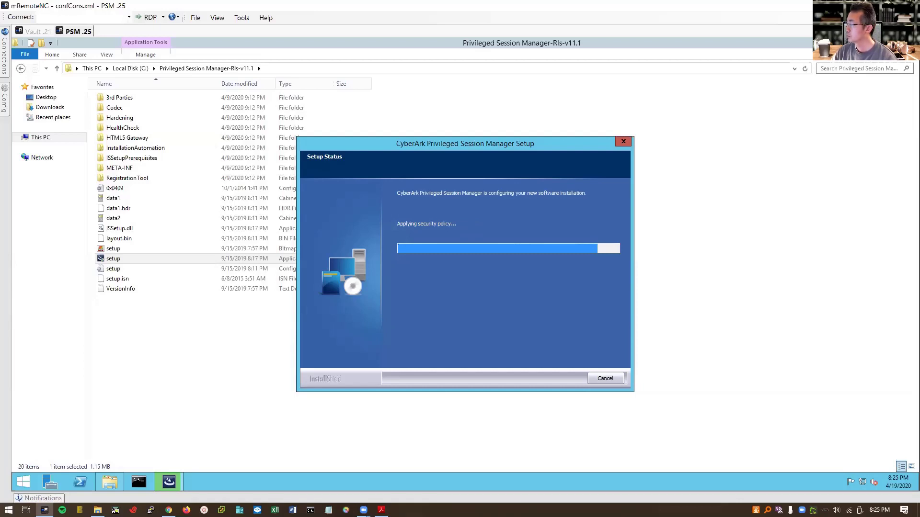
{"action": "key", "text": "Return"}
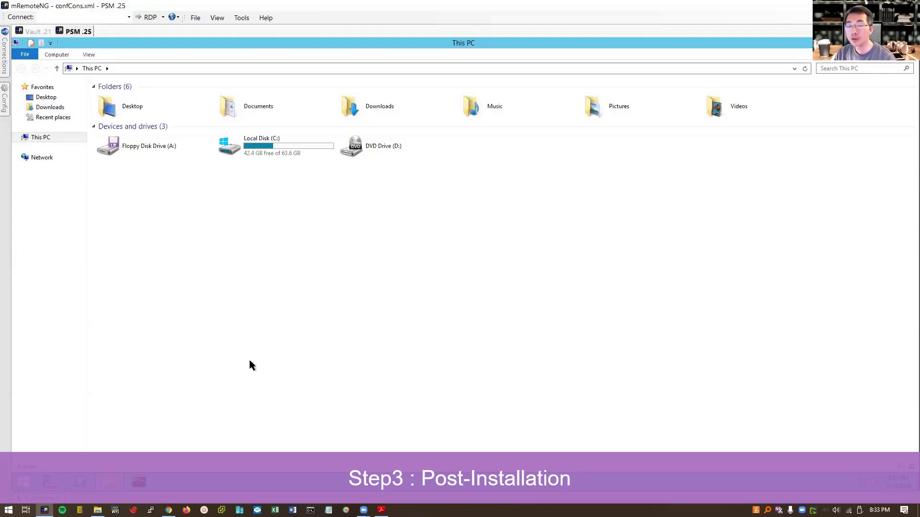
Step: Bring back the This PC window and browse into C:\Windows, scrolling its contents
{"action": "left_click", "coordinate": [109, 484]}
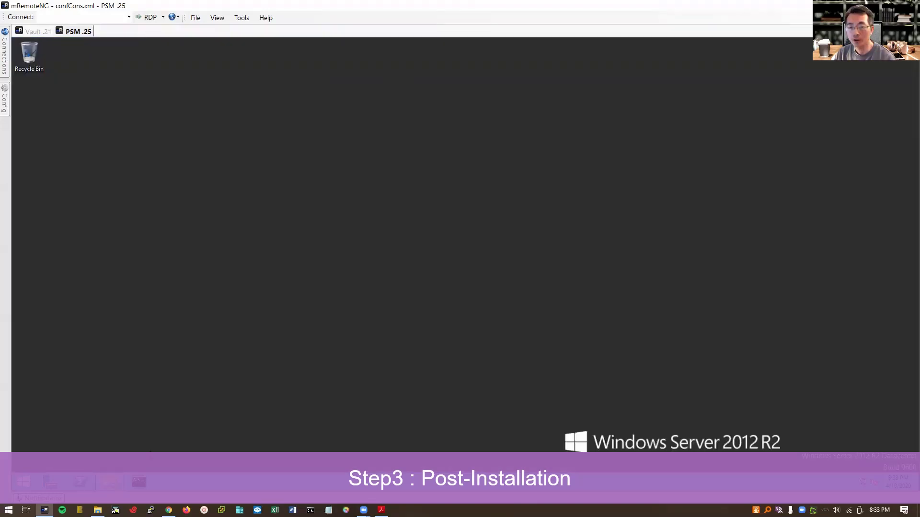
{"action": "left_click", "coordinate": [115, 488]}
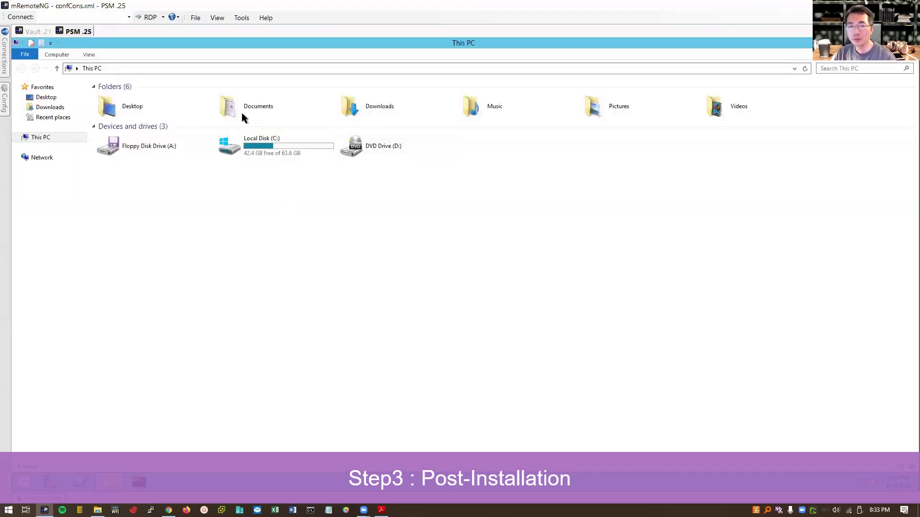
{"action": "double_click", "coordinate": [252, 141]}
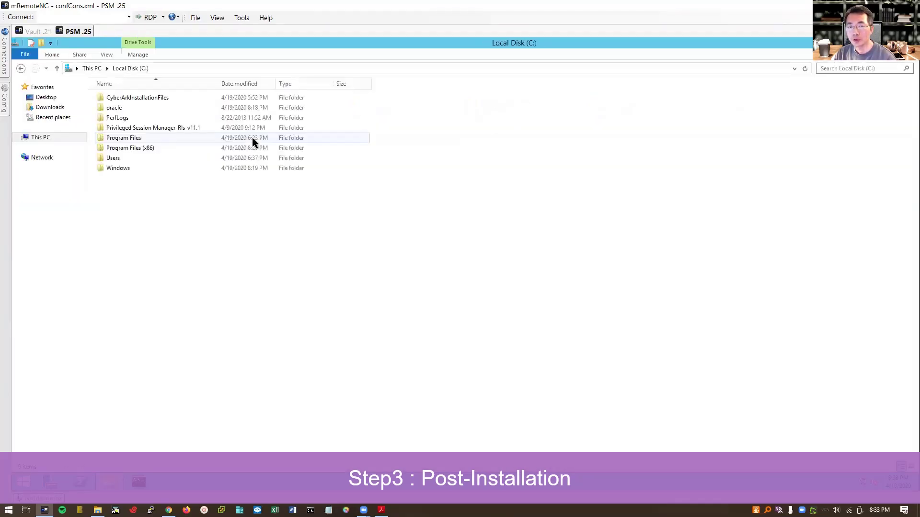
{"action": "double_click", "coordinate": [242, 167]}
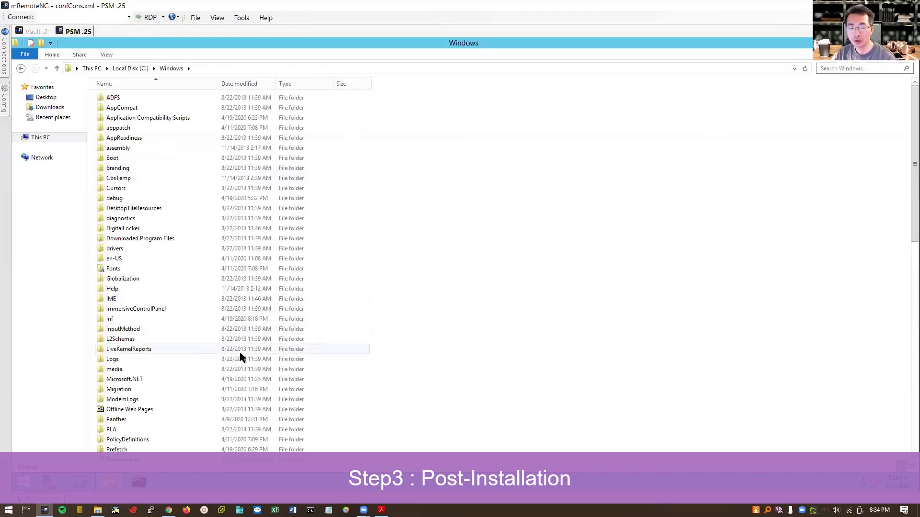
{"action": "scroll", "coordinate": [240, 355], "scroll_direction": "down", "scroll_amount": 4}
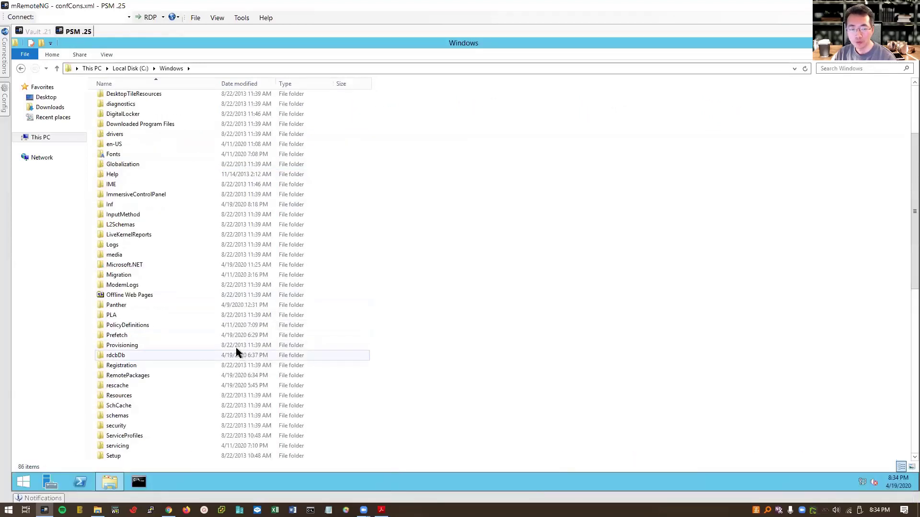
{"action": "scroll", "coordinate": [233, 346], "scroll_direction": "down", "scroll_amount": 9}
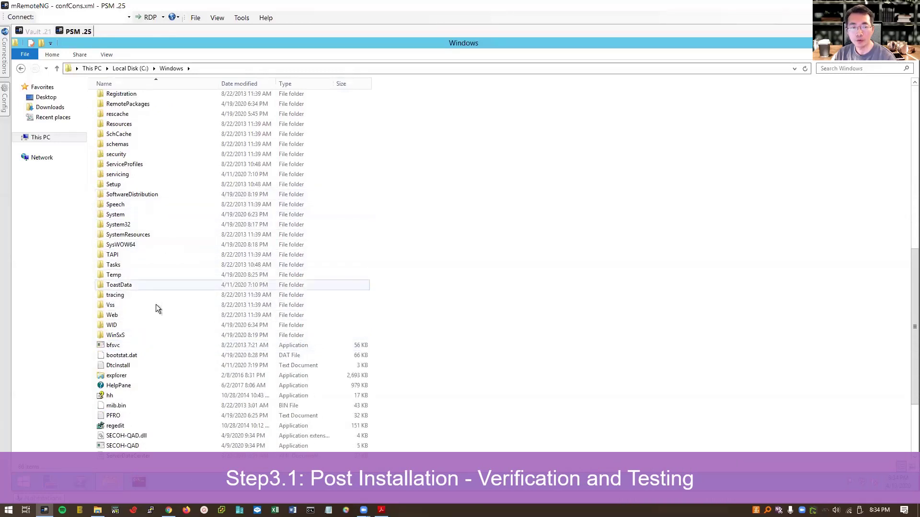
Step: Open PSMInstall in C:\Windows\Temp, verify it ends 'Completed all installation steps.', then close it
{"action": "double_click", "coordinate": [154, 273]}
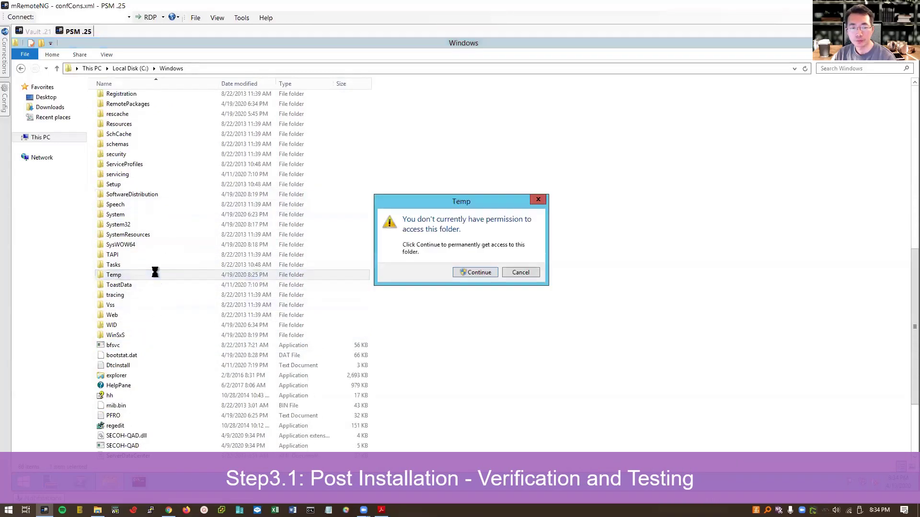
{"action": "left_click", "coordinate": [478, 272]}
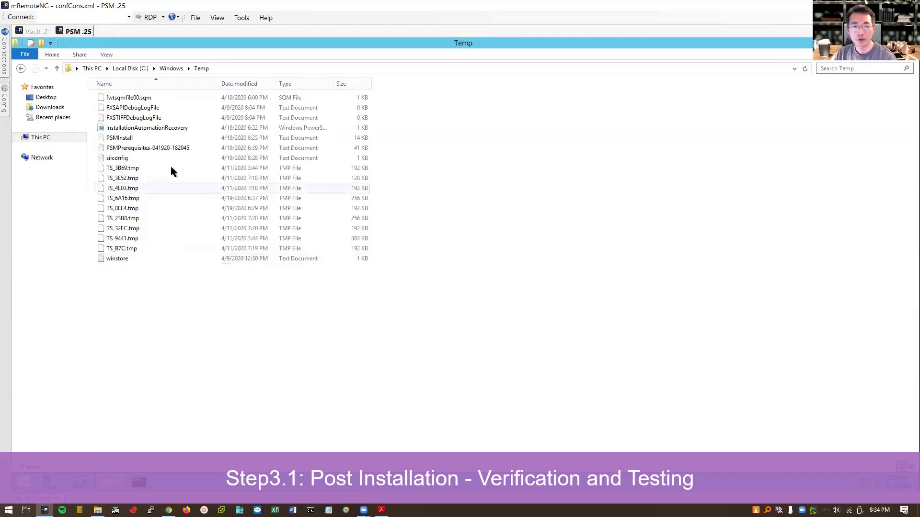
{"action": "left_click", "coordinate": [160, 137]}
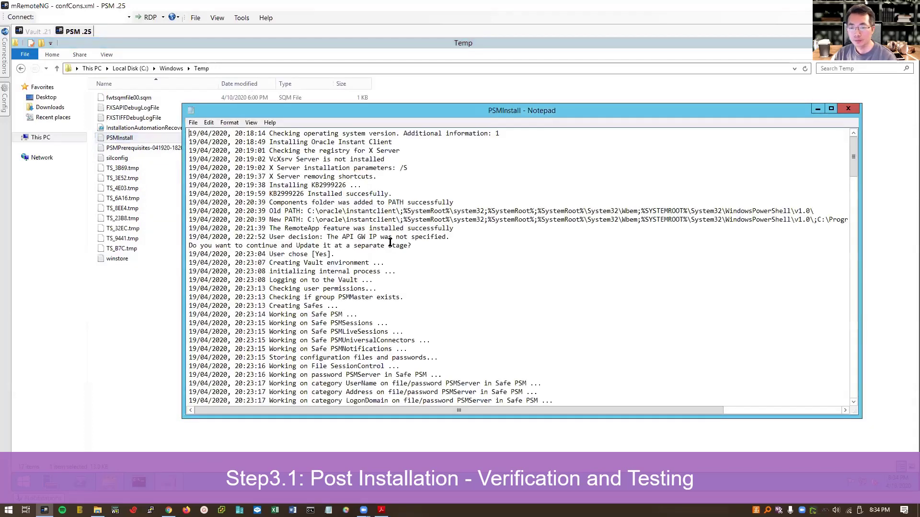
{"action": "scroll", "coordinate": [453, 315], "scroll_direction": "down", "scroll_amount": 2}
{"action": "scroll", "coordinate": [456, 339], "scroll_direction": "down", "scroll_amount": 11}
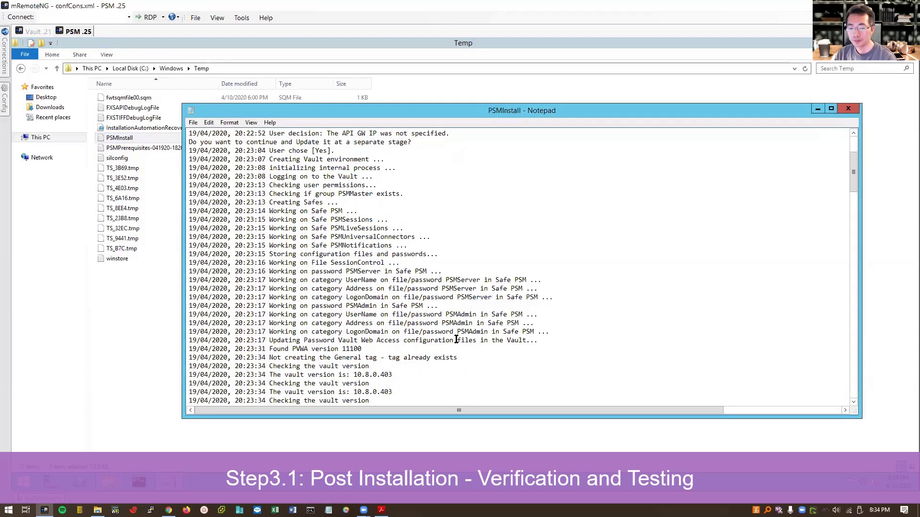
{"action": "scroll", "coordinate": [456, 339], "scroll_direction": "down", "scroll_amount": 12}
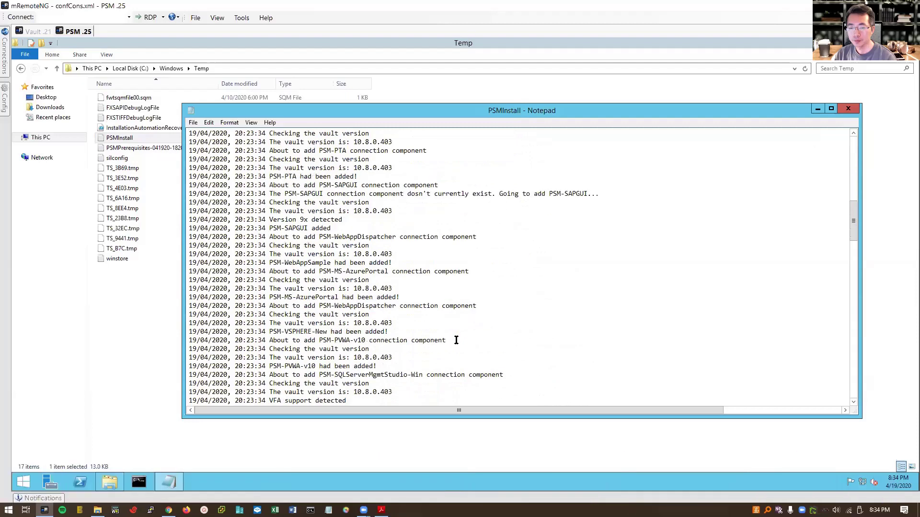
{"action": "scroll", "coordinate": [456, 341], "scroll_direction": "down", "scroll_amount": 12}
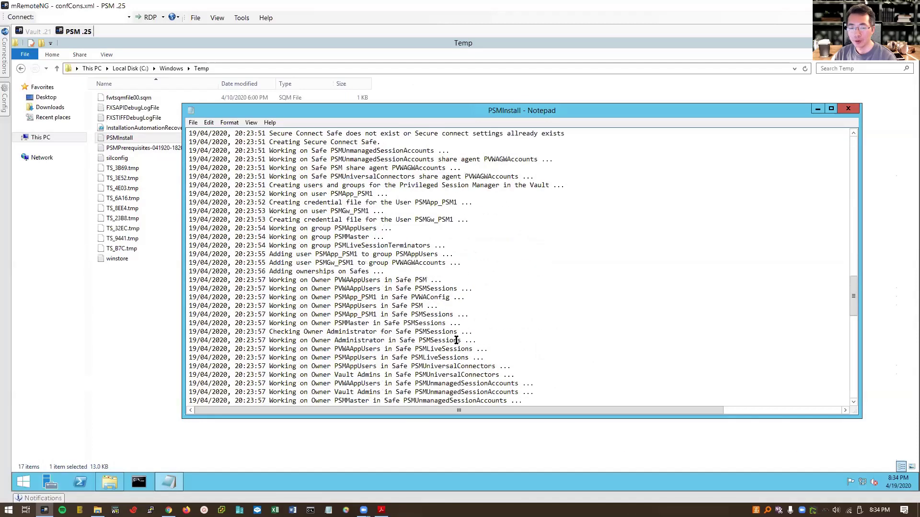
{"action": "scroll", "coordinate": [456, 340], "scroll_direction": "down", "scroll_amount": 7}
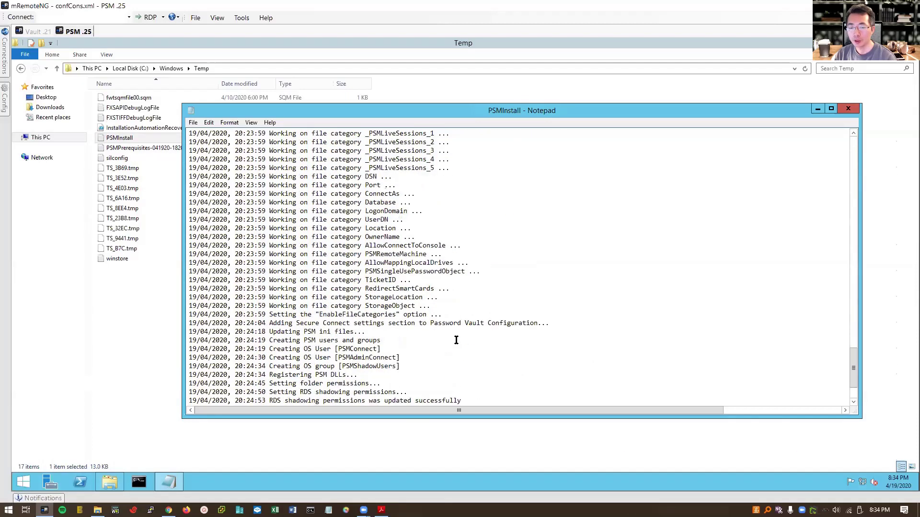
{"action": "left_click_drag", "start_coordinate": [411, 391], "coordinate": [266, 391]}
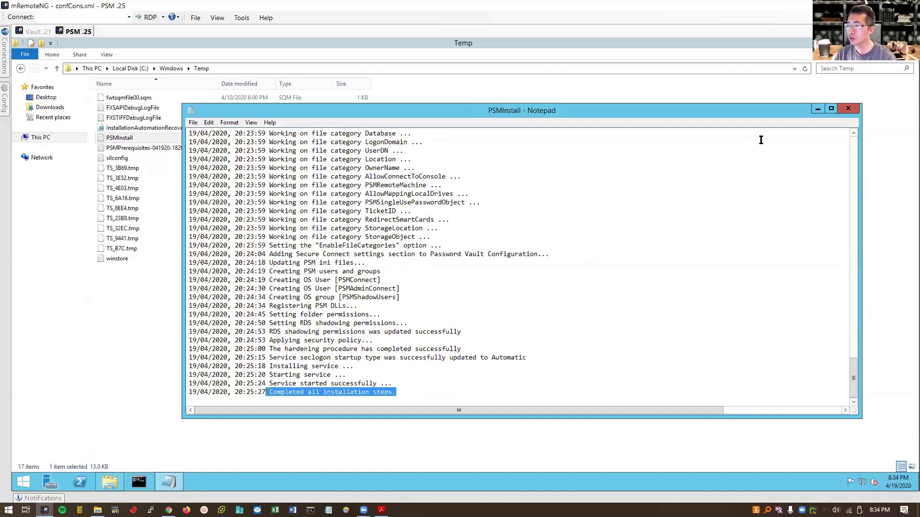
{"action": "left_click", "coordinate": [853, 108]}
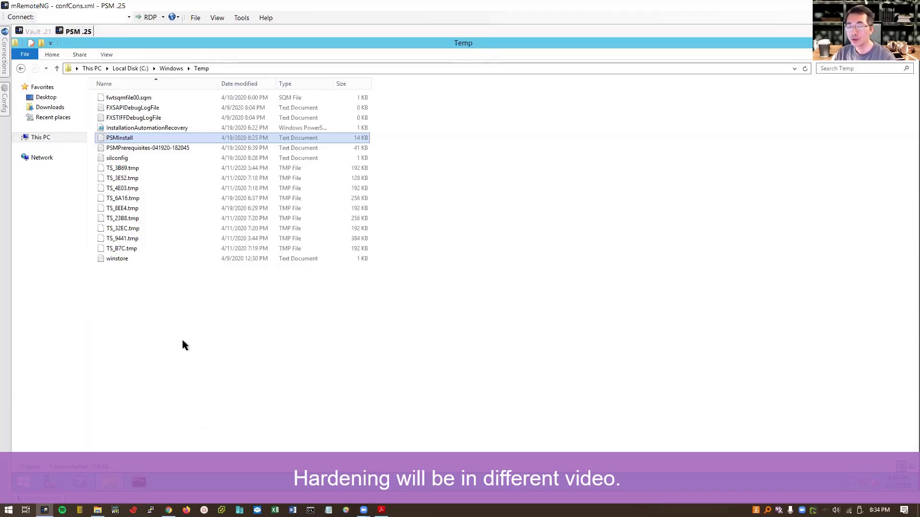
Step: Connect to the PVWA/CPM server and load the PasswordVault logon page in the browser
{"action": "mouse_move", "coordinate": [6, 69]}
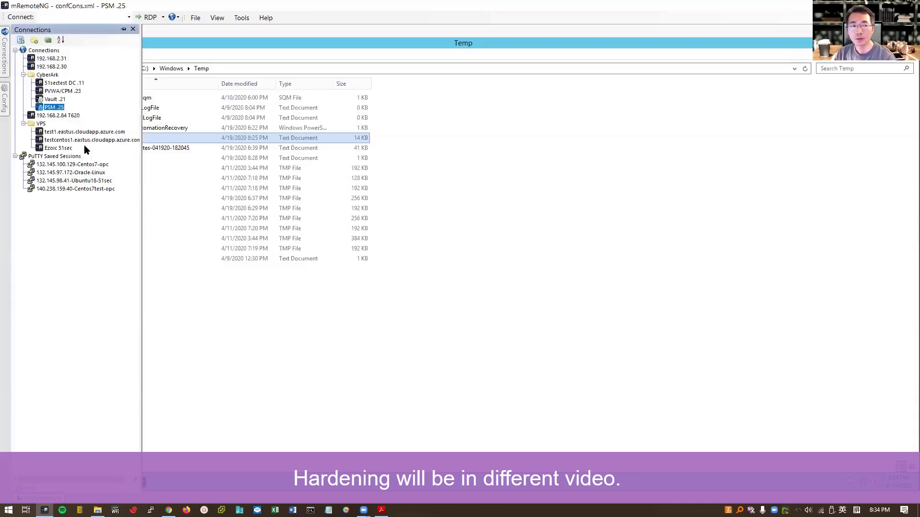
{"action": "double_click", "coordinate": [59, 93]}
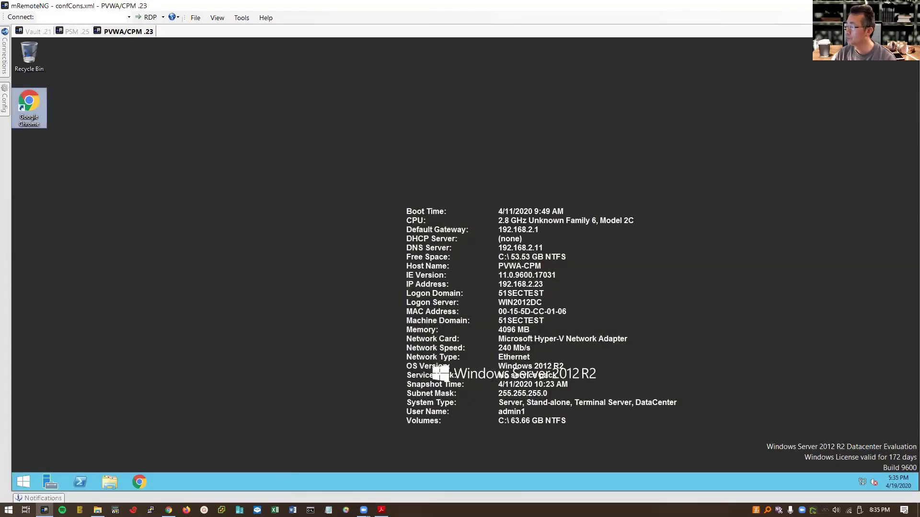
{"action": "double_click", "coordinate": [29, 106]}
{"action": "left_click", "coordinate": [400, 63]}
{"action": "type", "text": "https://"}
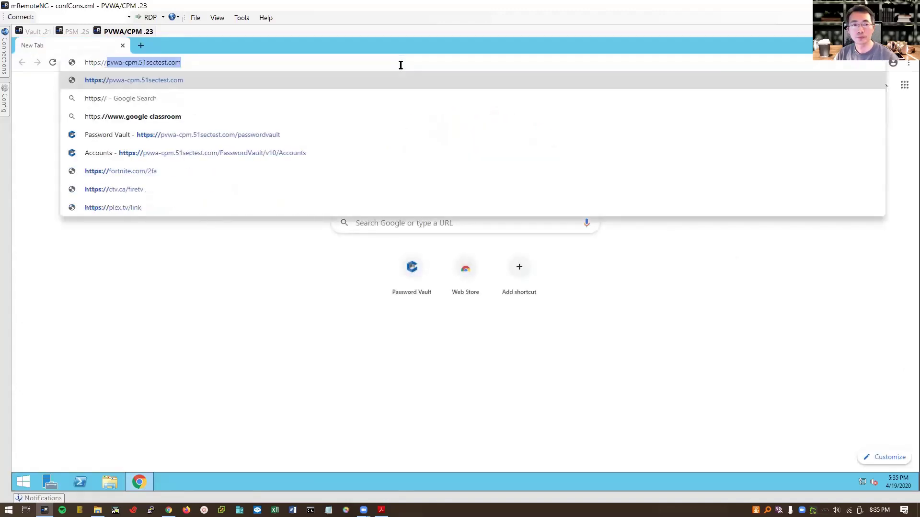
{"action": "key", "text": "Return"}
{"action": "left_click", "coordinate": [355, 64]}
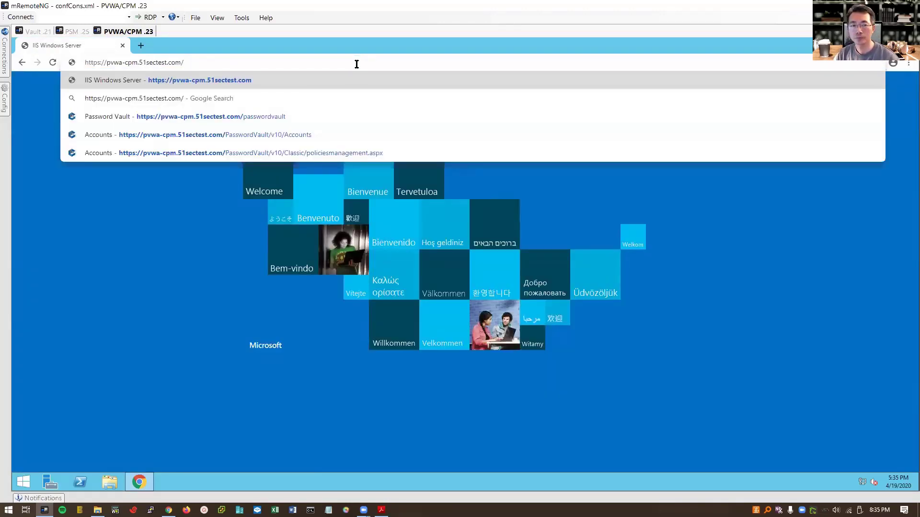
{"action": "key", "text": "Down"}
{"action": "key", "text": "Down"}
{"action": "key", "text": "Return"}
Step: Sign in via LDAP with the vault admin's username and password, declining Chrome's password save
{"action": "left_click", "coordinate": [420, 353]}
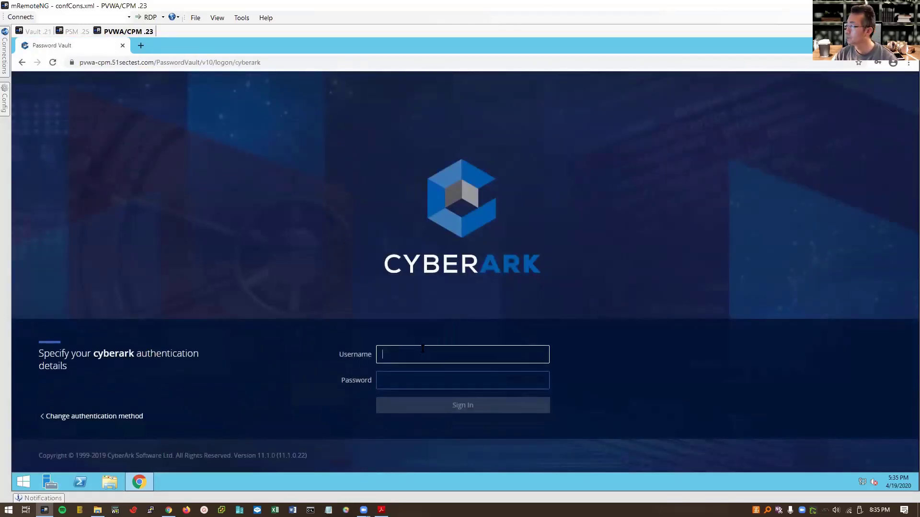
{"action": "left_click", "coordinate": [81, 417]}
{"action": "left_click", "coordinate": [508, 365]}
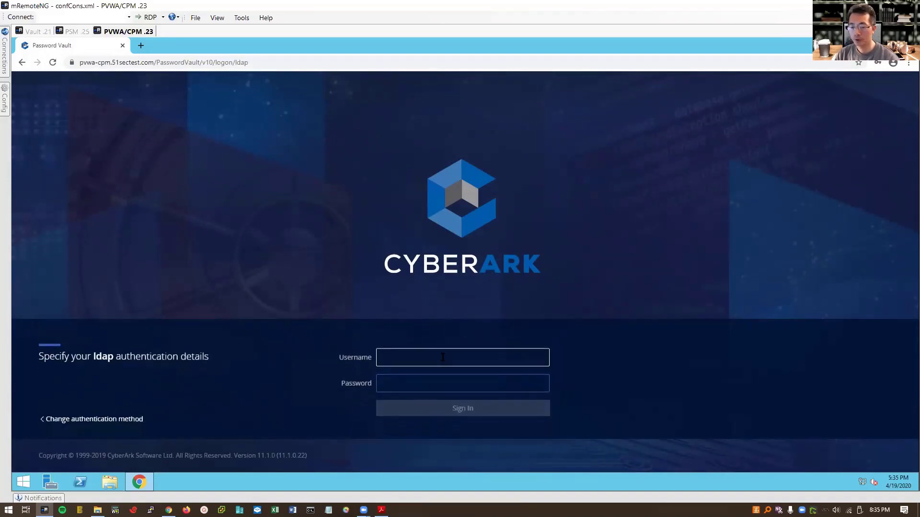
{"action": "type", "text": "vaultadmin01"}
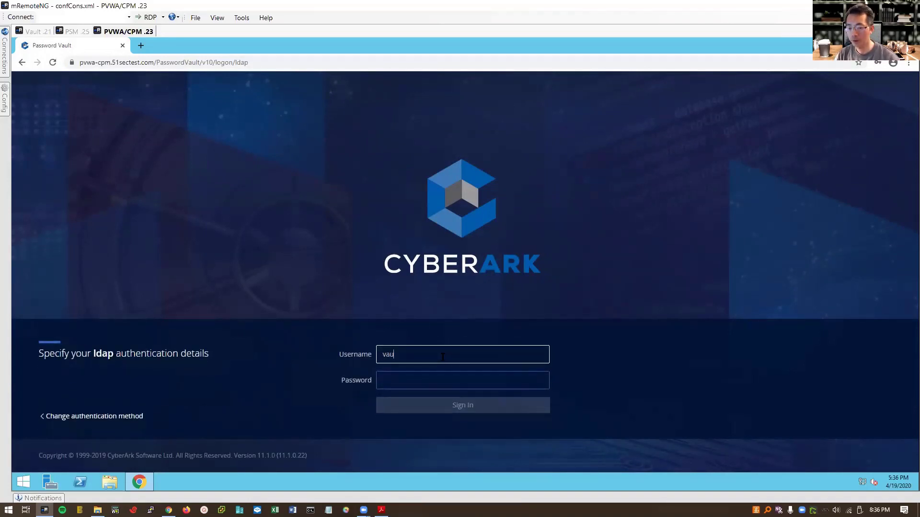
{"action": "key", "text": "Tab"}
{"action": "type", "text": "*********"}
{"action": "key", "text": "Return"}
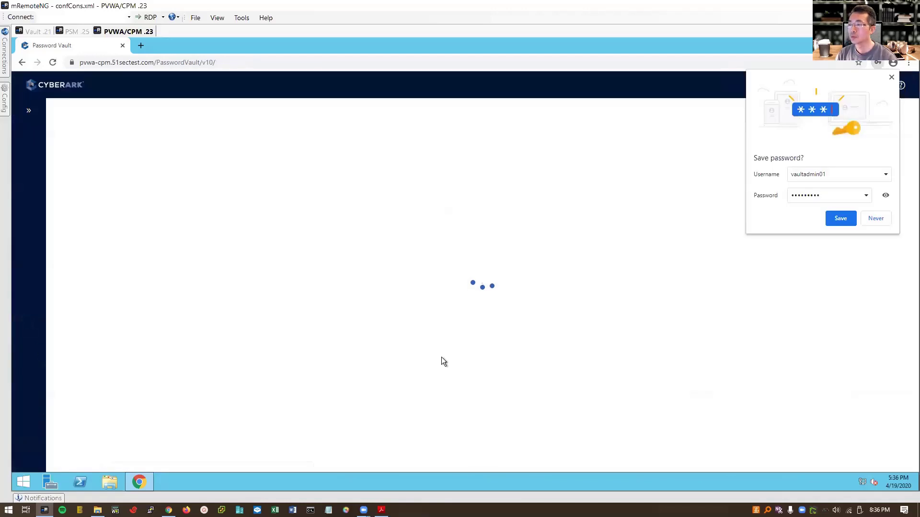
{"action": "left_click", "coordinate": [877, 218]}
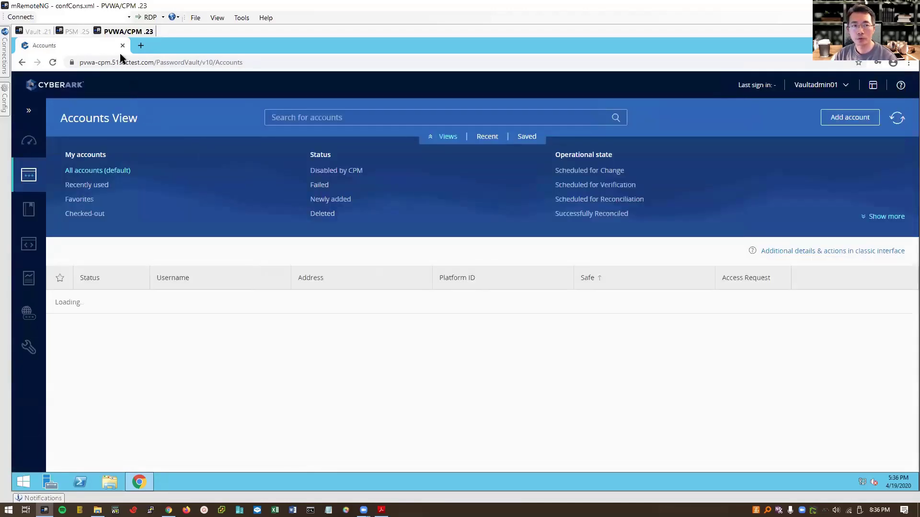
Step: On the domain controller, open Active Directory Users and Computers and list the domain's Users container
{"action": "mouse_move", "coordinate": [6, 58]}
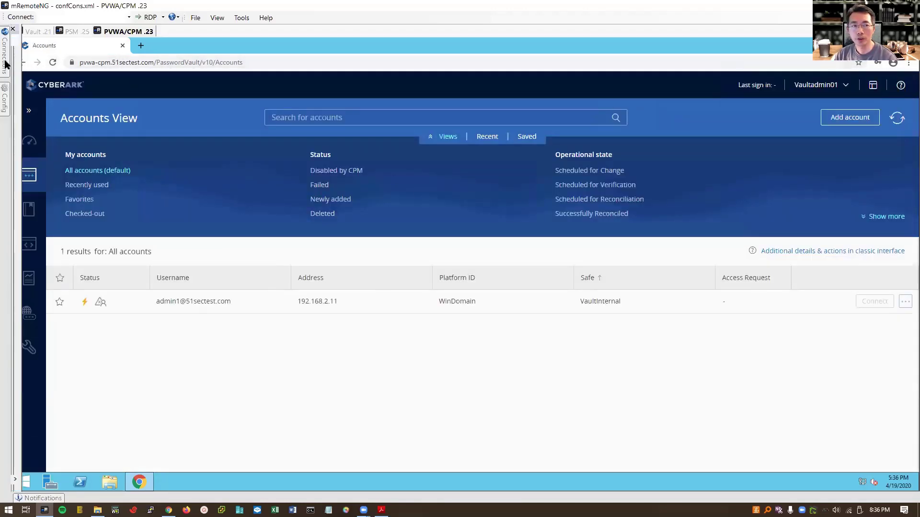
{"action": "double_click", "coordinate": [63, 83]}
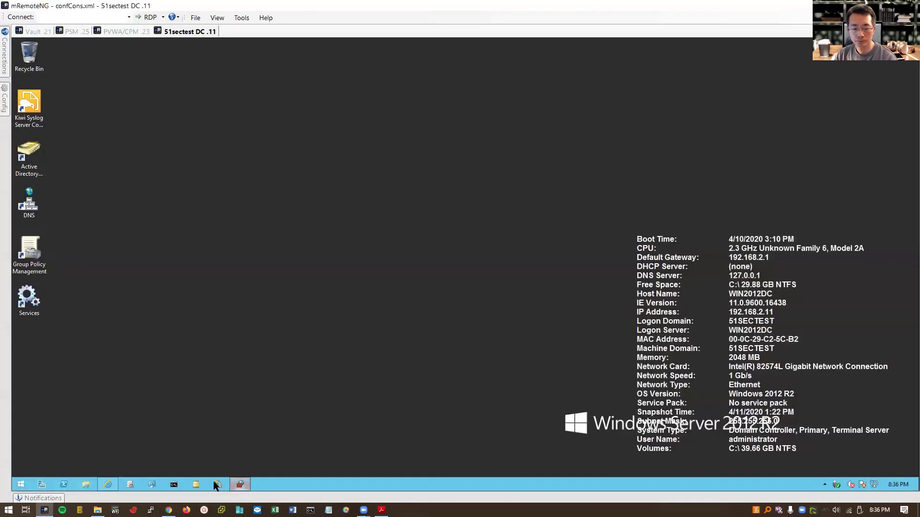
{"action": "double_click", "coordinate": [34, 164]}
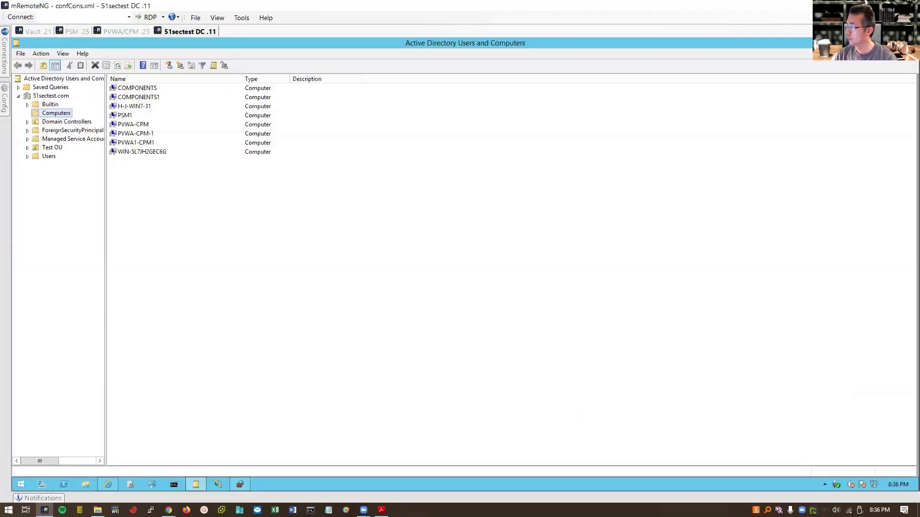
{"action": "left_click", "coordinate": [52, 122]}
{"action": "left_click", "coordinate": [48, 156]}
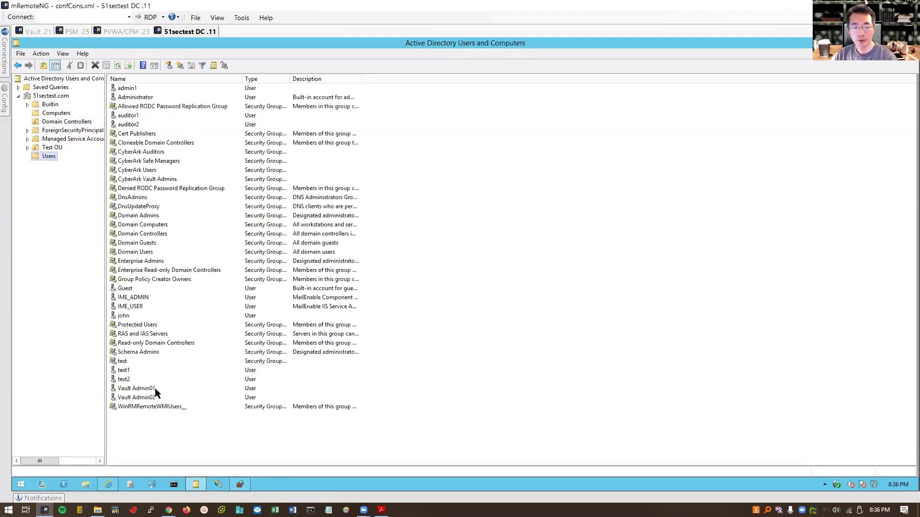
Step: Check that Vault Admin01's Member Of tab lists CyberArk Vault Admins, then return to PVWA
{"action": "left_click", "coordinate": [178, 388]}
{"action": "double_click", "coordinate": [180, 388]}
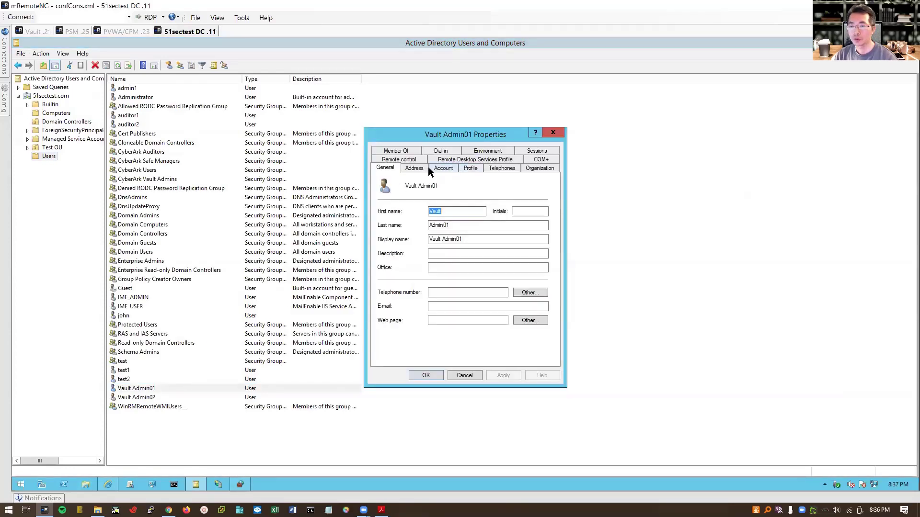
{"action": "left_click", "coordinate": [404, 151]}
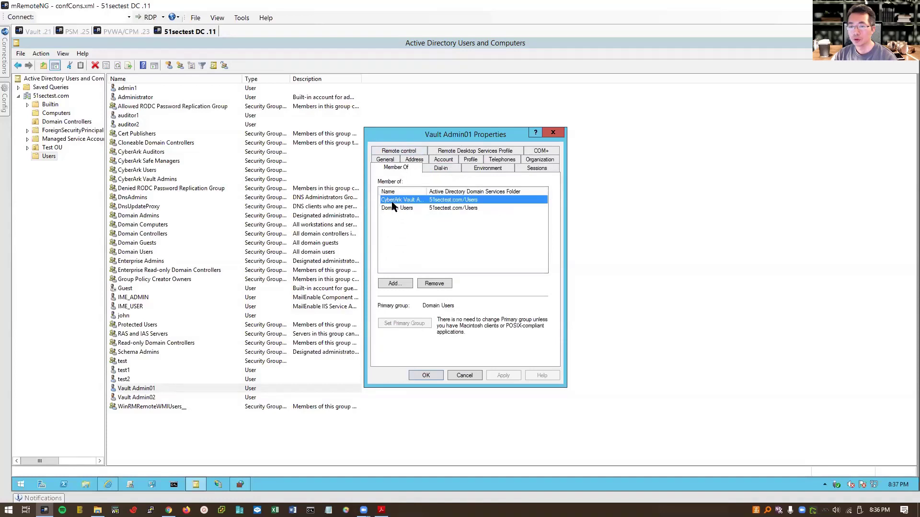
{"action": "left_click_drag", "start_coordinate": [425, 191], "coordinate": [458, 190]}
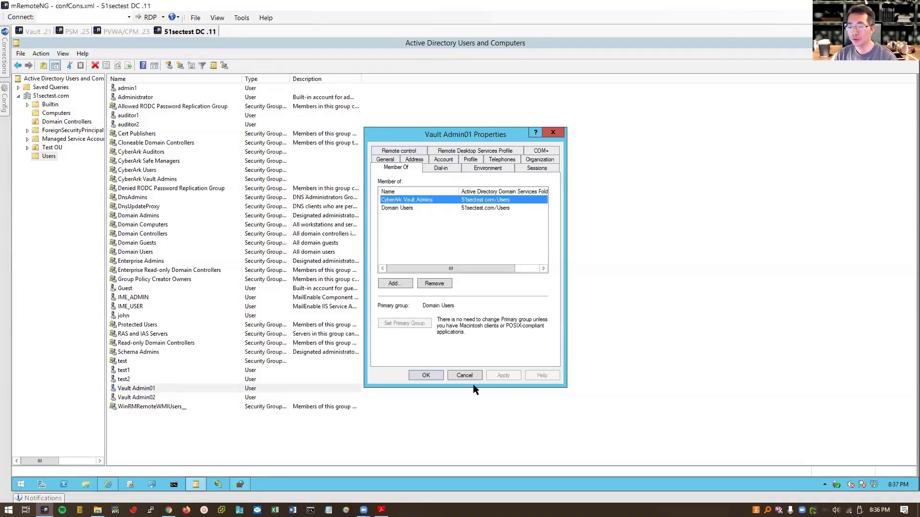
{"action": "left_click", "coordinate": [106, 33]}
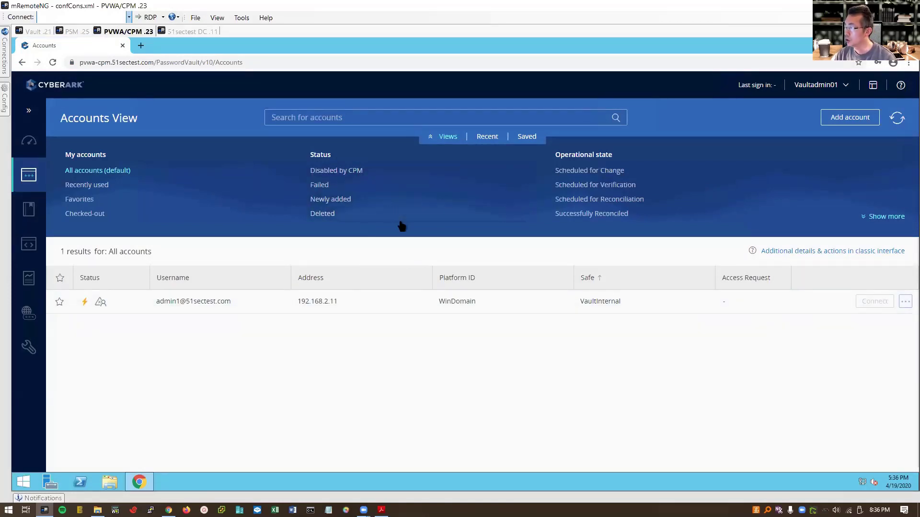
Step: Set the Master Policy rule 'Require privileged session monitoring and isolation' to Active and save it
{"action": "left_click", "coordinate": [29, 209]}
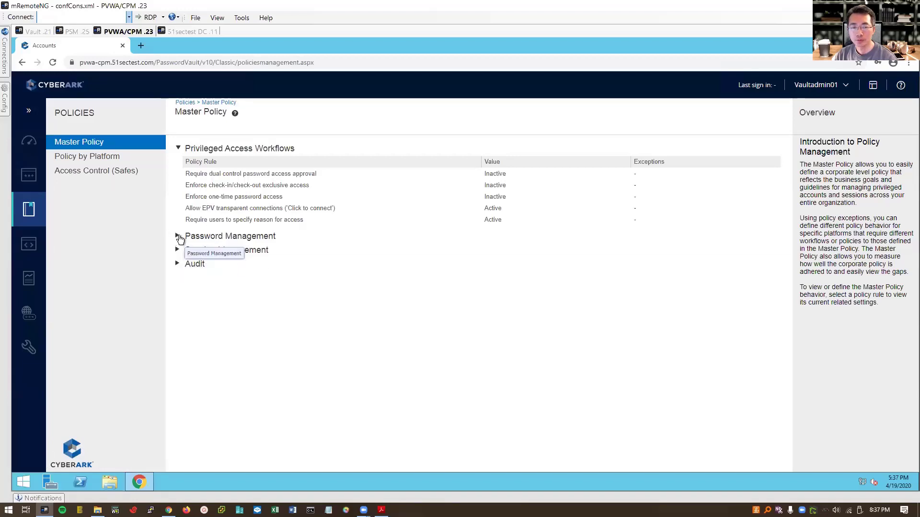
{"action": "left_click", "coordinate": [178, 249]}
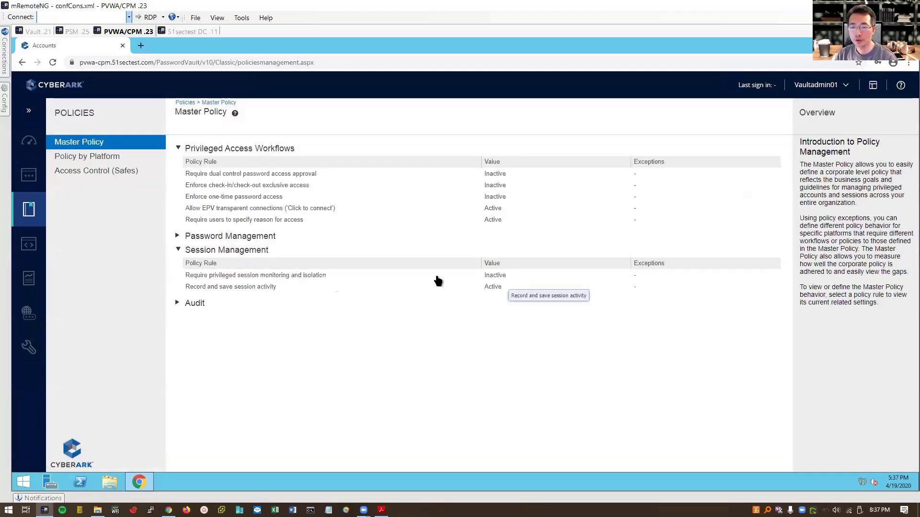
{"action": "left_click", "coordinate": [230, 277]}
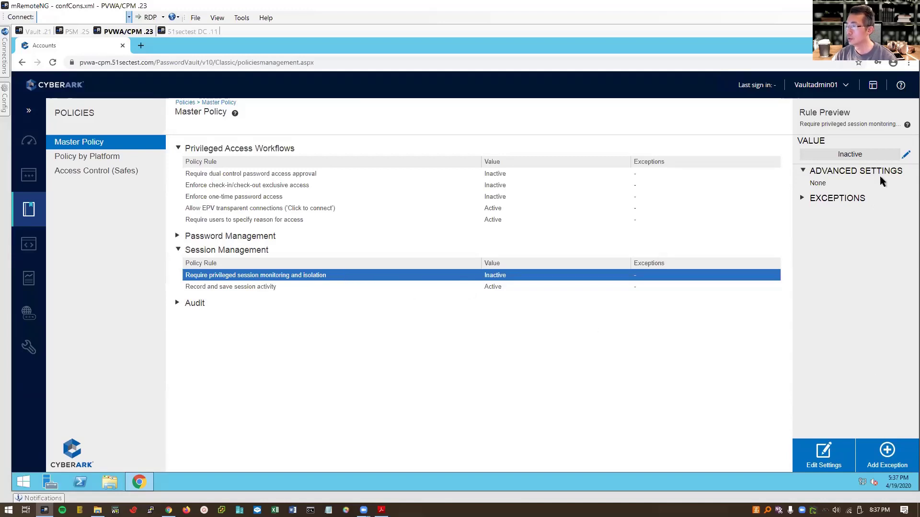
{"action": "left_click", "coordinate": [905, 155]}
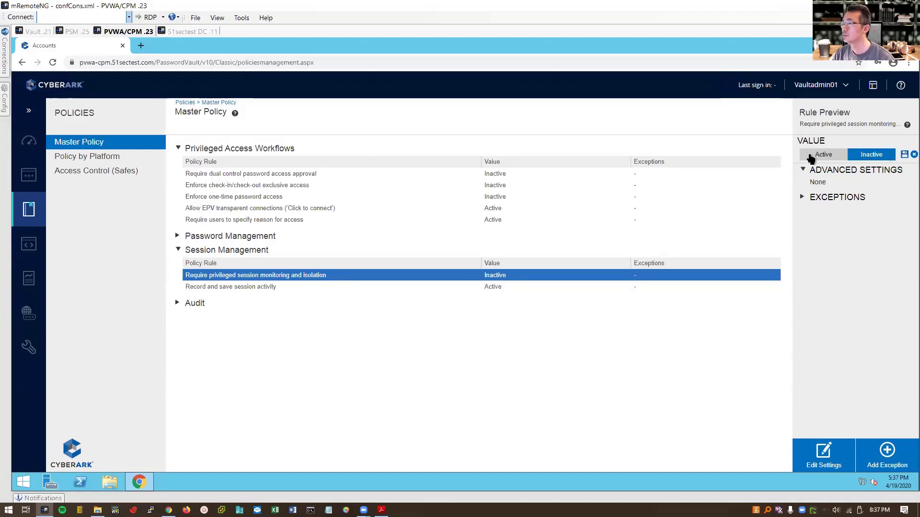
{"action": "left_click", "coordinate": [817, 155]}
{"action": "left_click", "coordinate": [905, 154]}
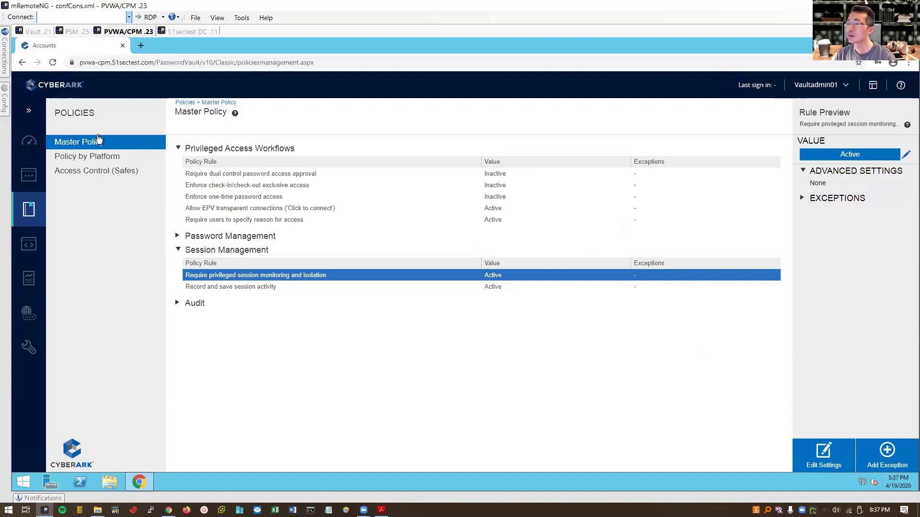
Step: Browse the Privileged Session Management UI settings, including PSM General Settings and Configured PSM Servers
{"action": "mouse_move", "coordinate": [29, 346]}
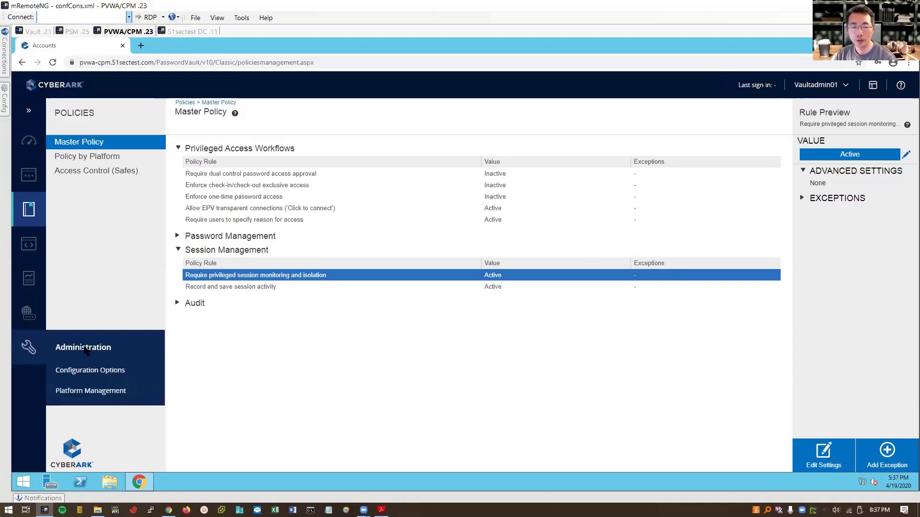
{"action": "left_click", "coordinate": [114, 371]}
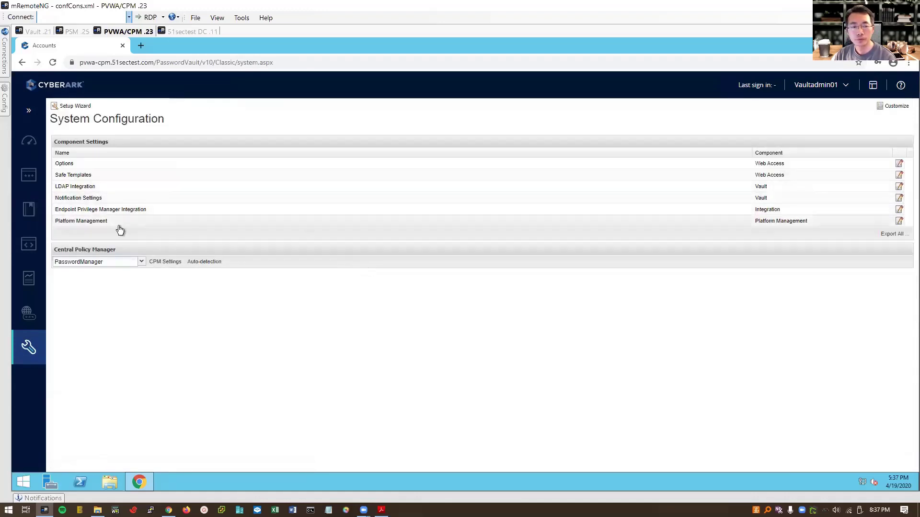
{"action": "left_click", "coordinate": [80, 162]}
{"action": "scroll", "coordinate": [112, 207], "scroll_direction": "down", "scroll_amount": 2}
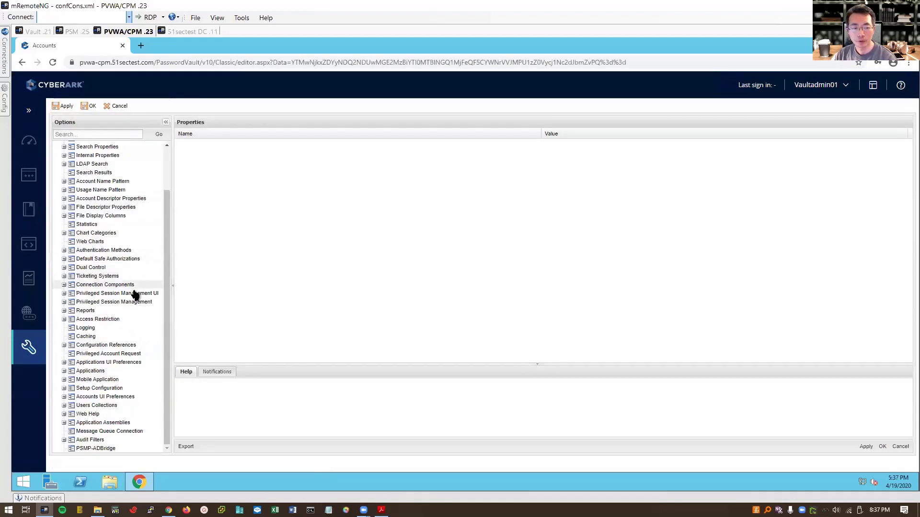
{"action": "left_click", "coordinate": [64, 303]}
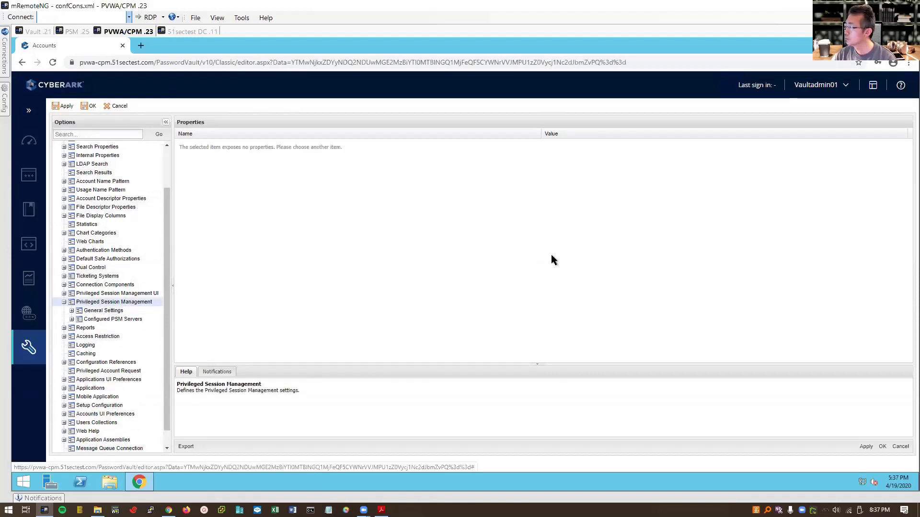
{"action": "left_click", "coordinate": [62, 295]}
{"action": "left_click", "coordinate": [64, 293]}
{"action": "left_click", "coordinate": [124, 363]}
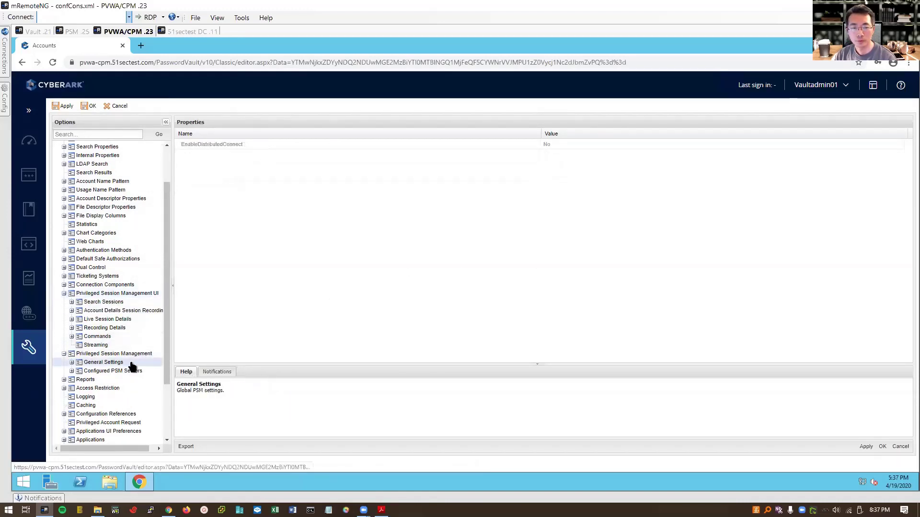
{"action": "left_click", "coordinate": [144, 370]}
{"action": "left_click", "coordinate": [72, 371]}
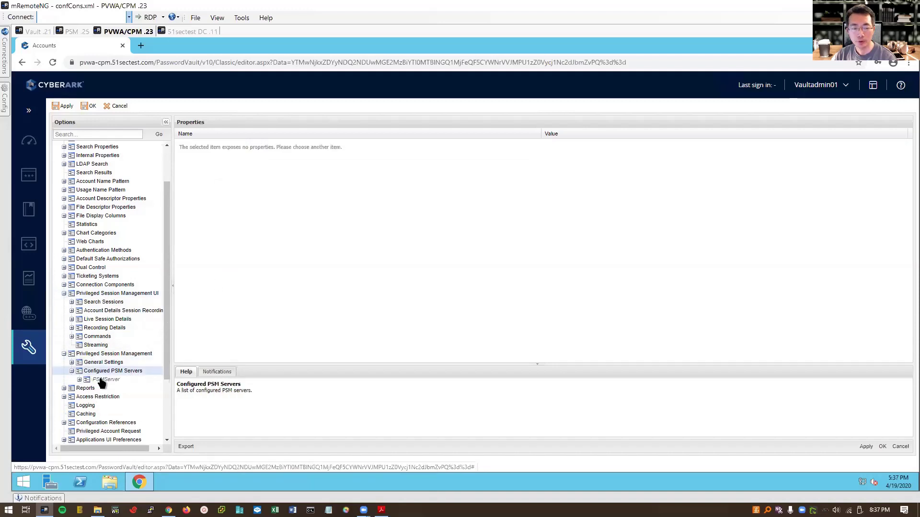
{"action": "left_click", "coordinate": [116, 382]}
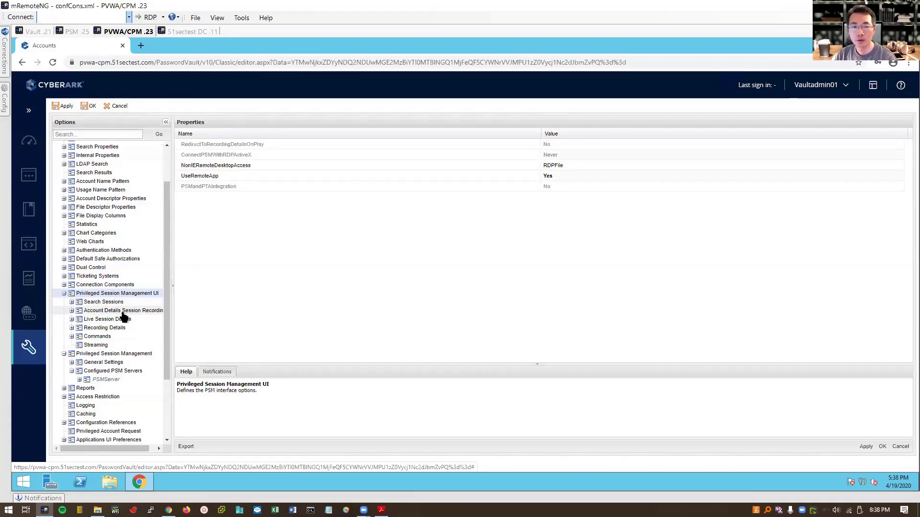
Step: Leave ConnectPSMWithRDPActiveX at Never and go back to the Accounts View
{"action": "left_click", "coordinate": [284, 152]}
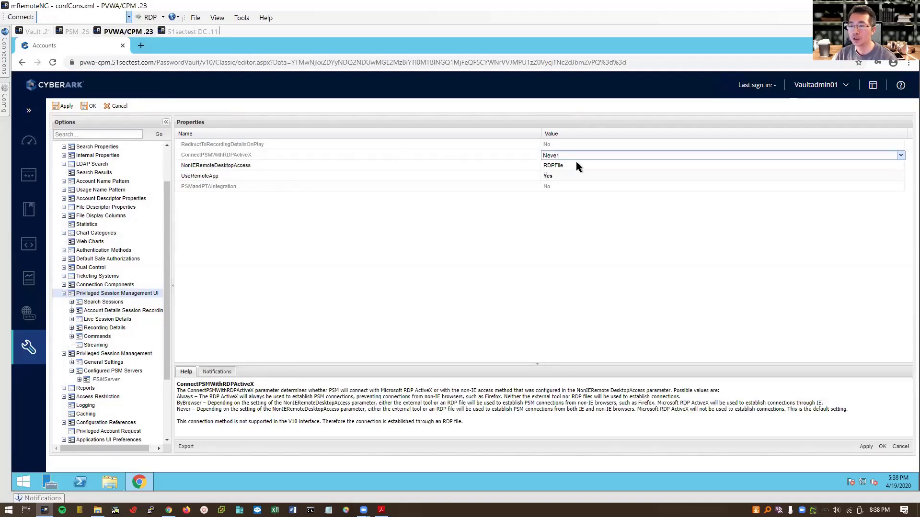
{"action": "left_click", "coordinate": [568, 232]}
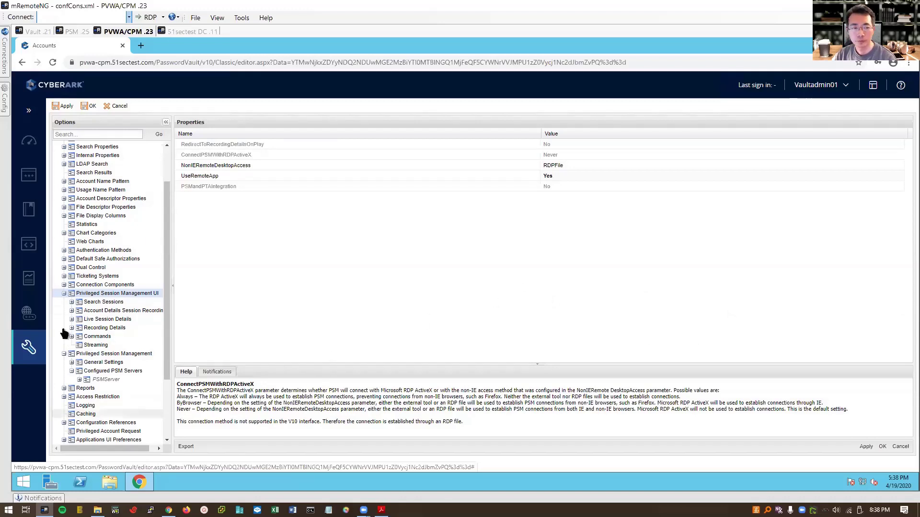
{"action": "mouse_move", "coordinate": [29, 175]}
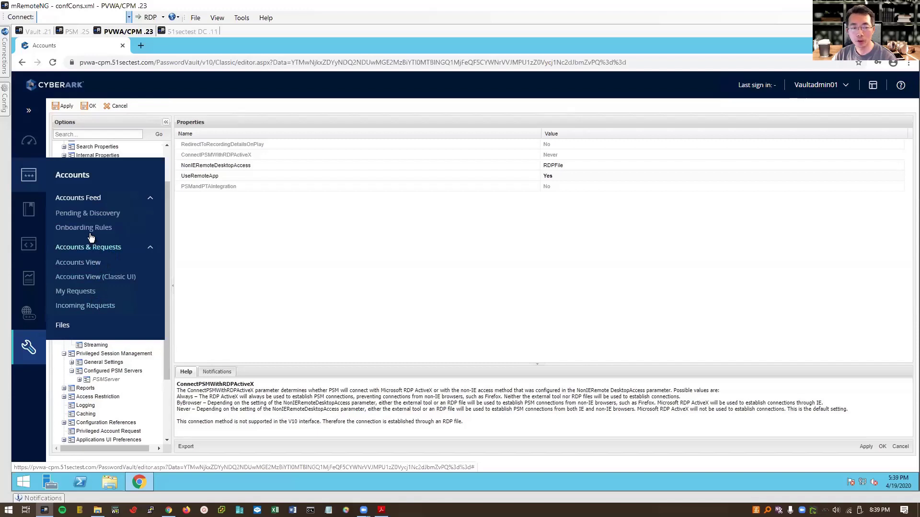
{"action": "left_click", "coordinate": [89, 263]}
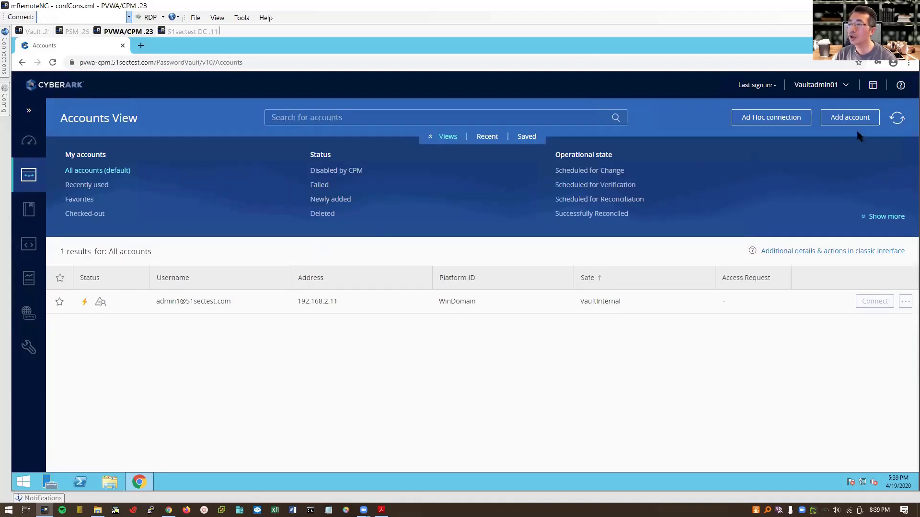
Step: In Platform Management, preview Windows Loosely Device, then select the Windows Domain Account platform
{"action": "mouse_move", "coordinate": [29, 348]}
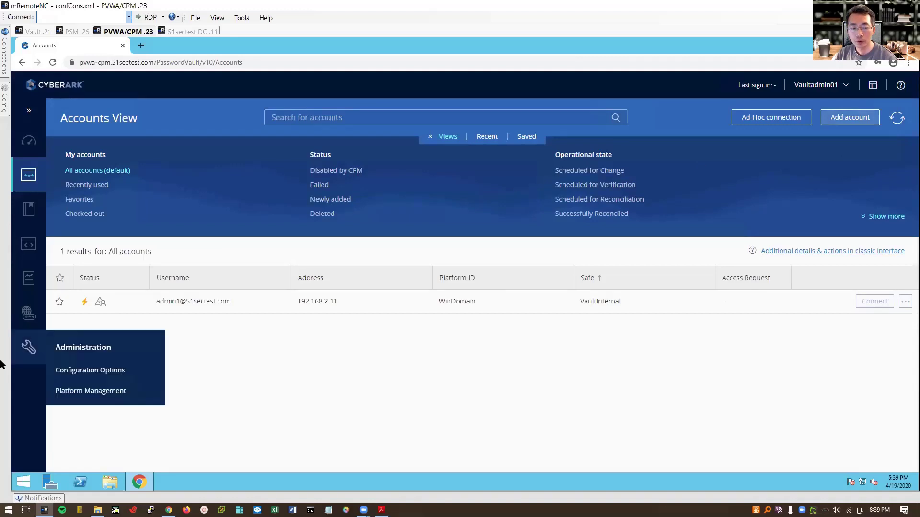
{"action": "left_click", "coordinate": [118, 392]}
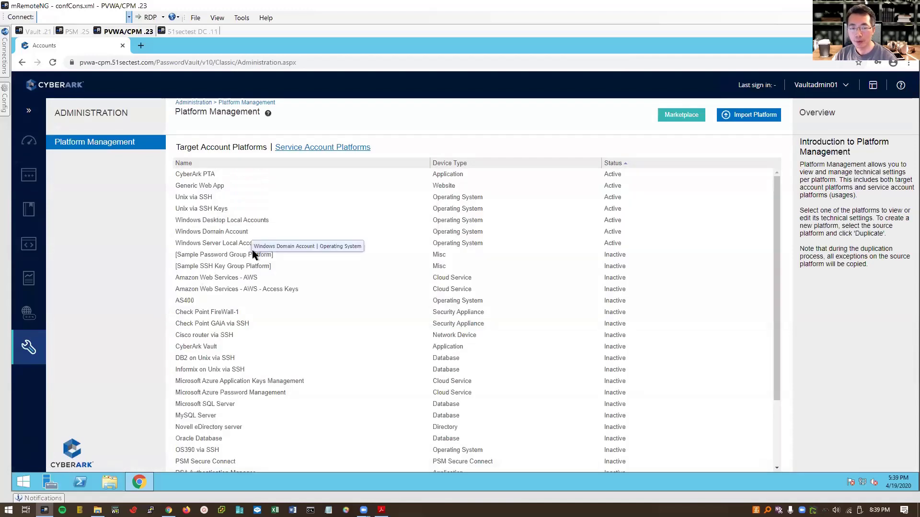
{"action": "scroll", "coordinate": [259, 347], "scroll_direction": "down", "scroll_amount": 3}
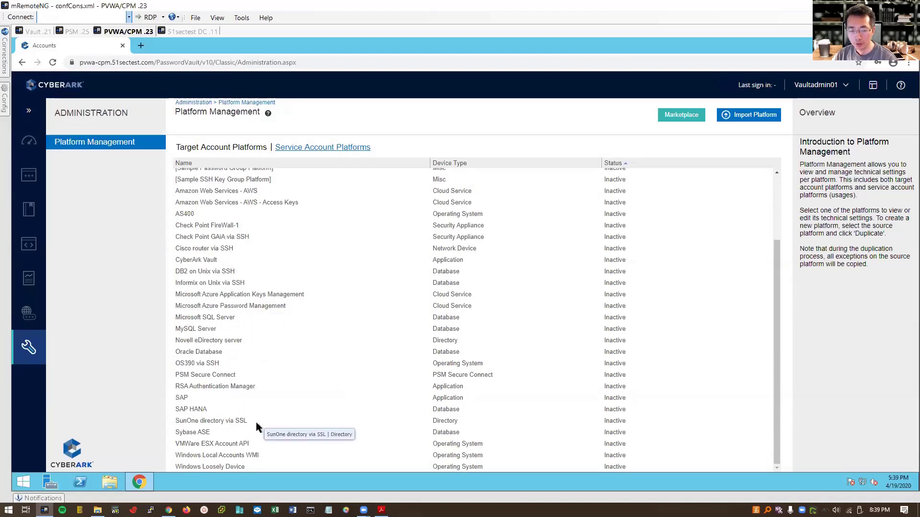
{"action": "left_click", "coordinate": [231, 461]}
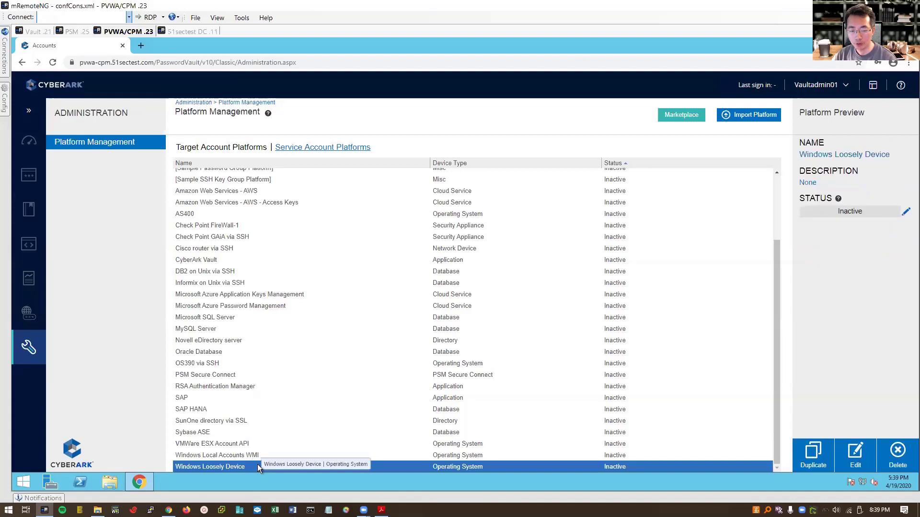
{"action": "scroll", "coordinate": [257, 464], "scroll_direction": "up", "scroll_amount": 3}
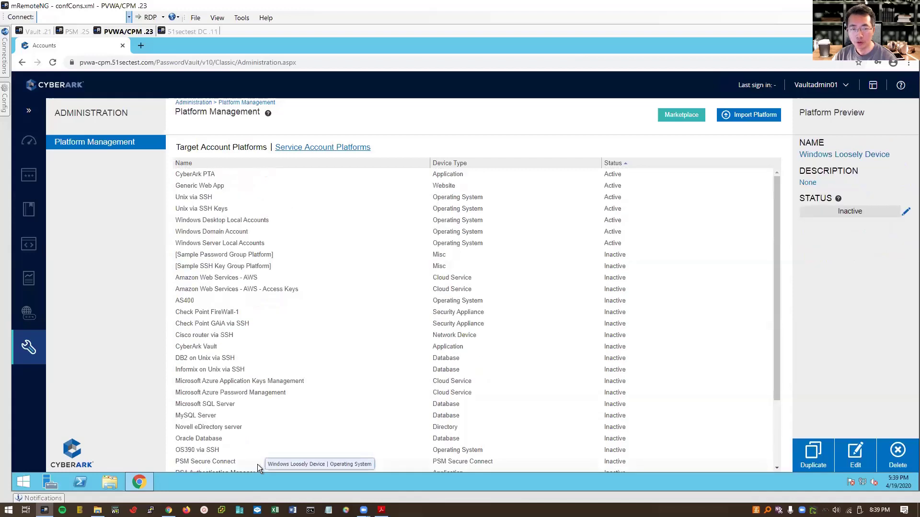
{"action": "left_click", "coordinate": [249, 231]}
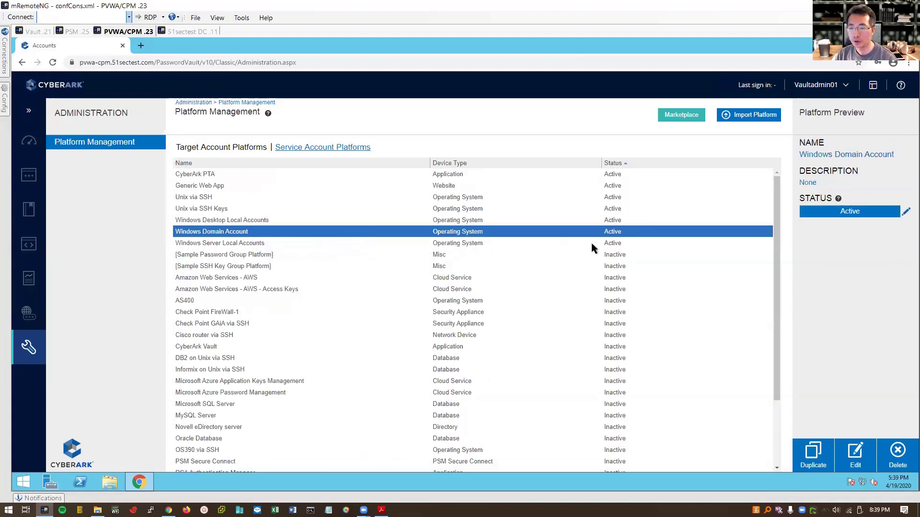
Step: Duplicate Windows Domain Account as '51Sec Windows Domain Account' and select the new platform
{"action": "left_click", "coordinate": [820, 458]}
{"action": "left_click", "coordinate": [389, 275]}
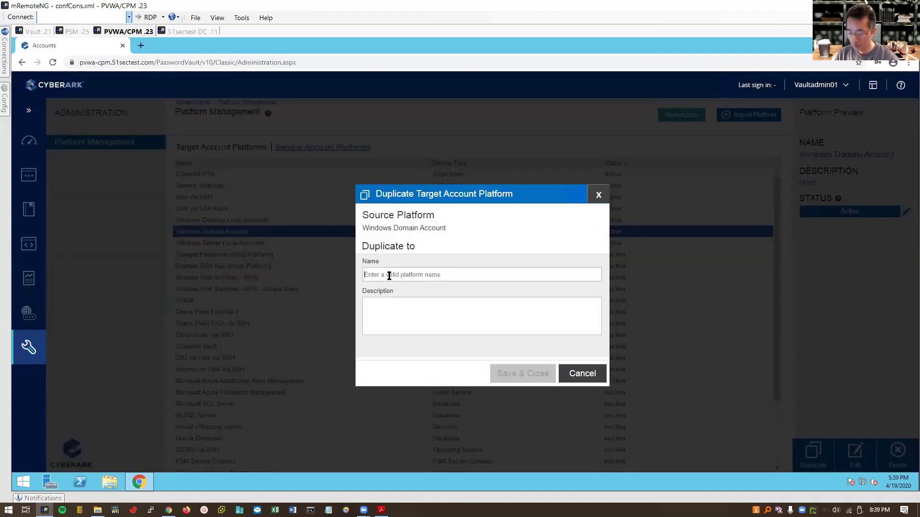
{"action": "type", "text": "51S"}
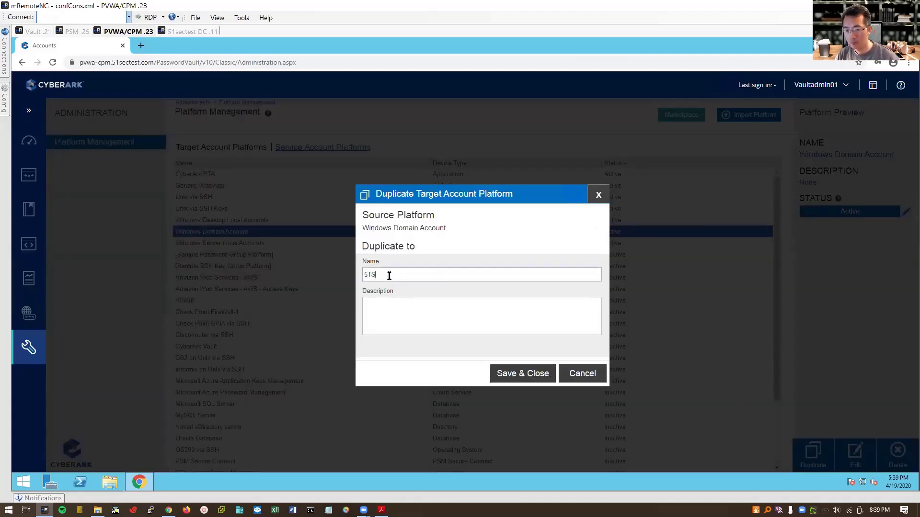
{"action": "type", "text": "ec Windows Domain Account"}
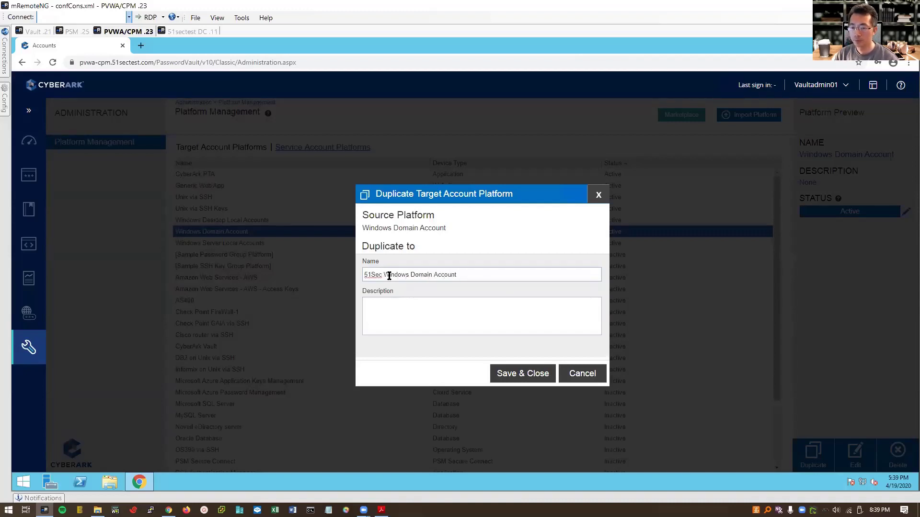
{"action": "left_click", "coordinate": [498, 374]}
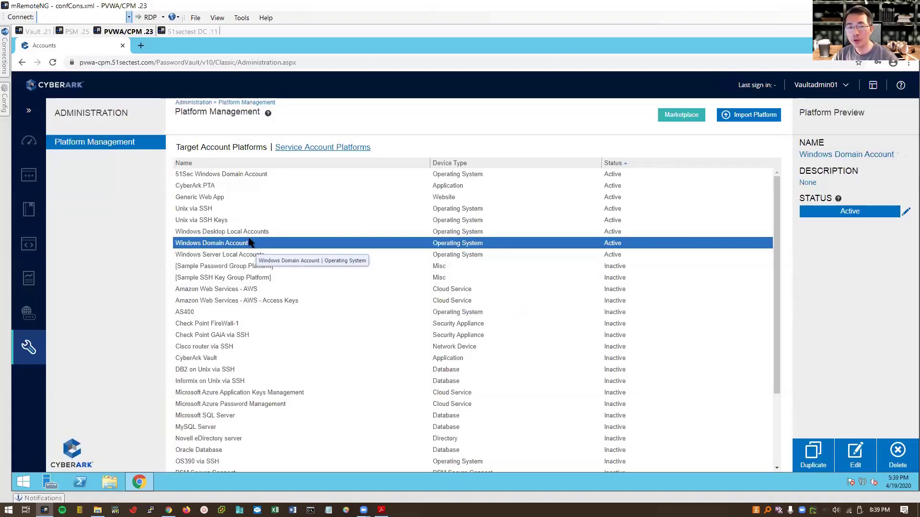
{"action": "left_click", "coordinate": [251, 175]}
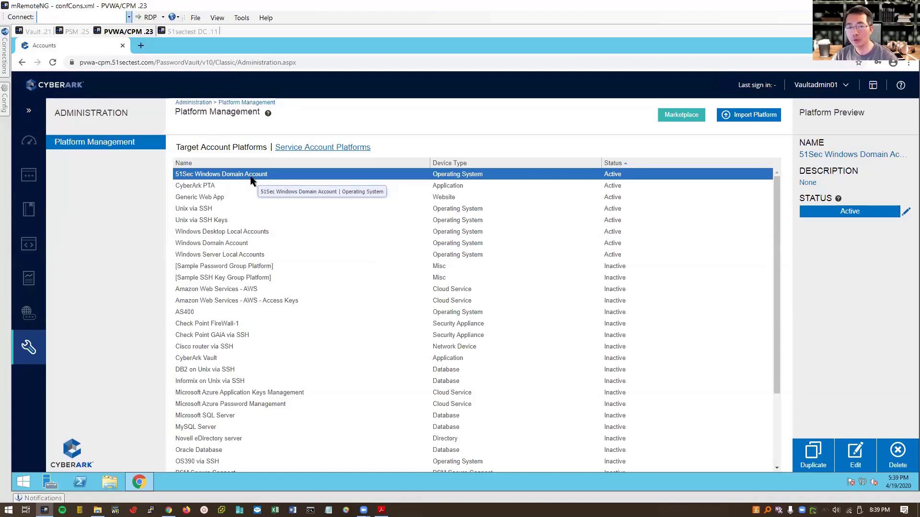
Step: Add a safe named Safe-VaultAdmin01 with PasswordManager as its assigned CPM
{"action": "left_click", "coordinate": [30, 209]}
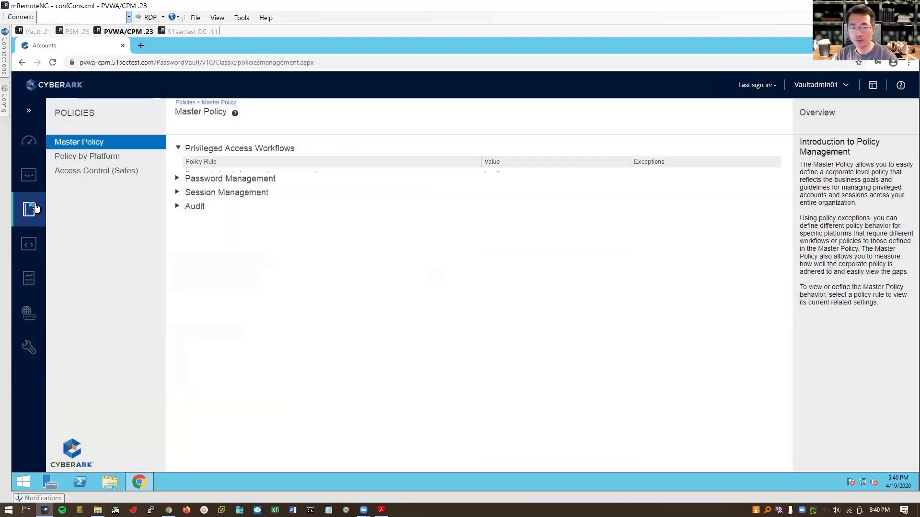
{"action": "left_click", "coordinate": [135, 173]}
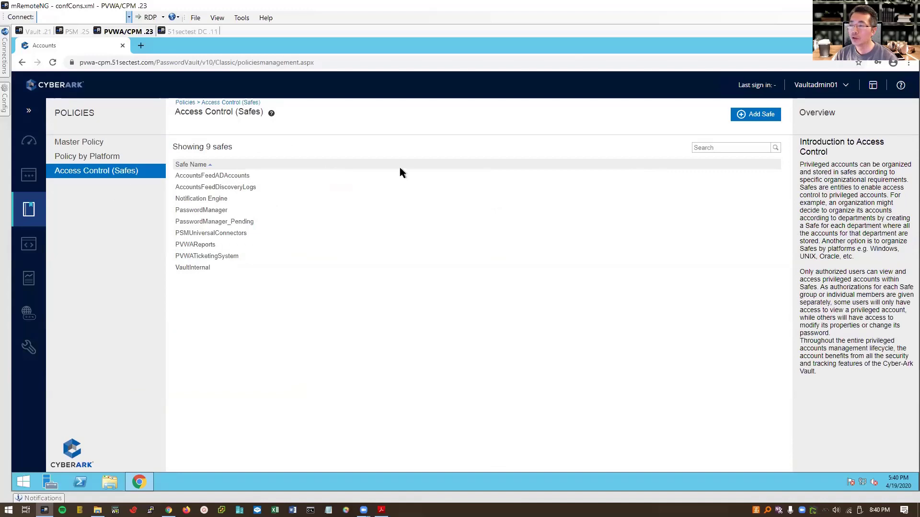
{"action": "left_click", "coordinate": [758, 116]}
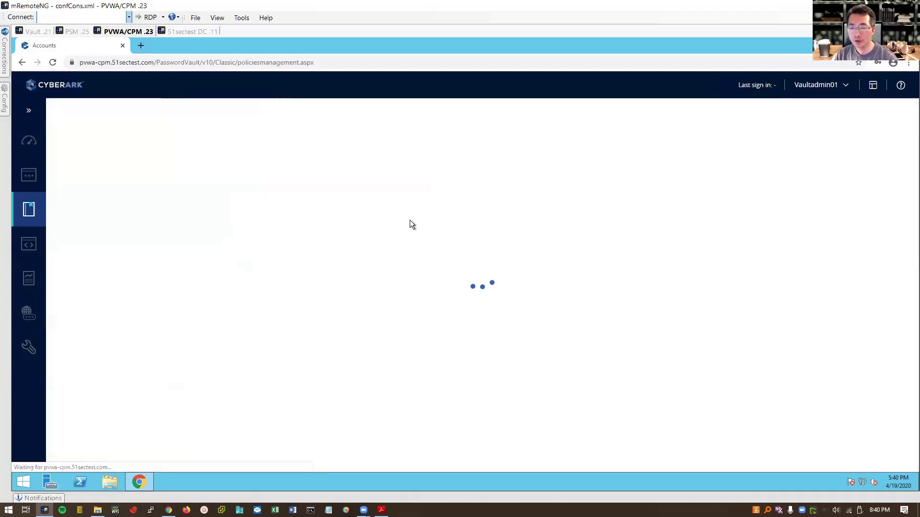
{"action": "left_click", "coordinate": [199, 132]}
{"action": "type", "text": "V"}
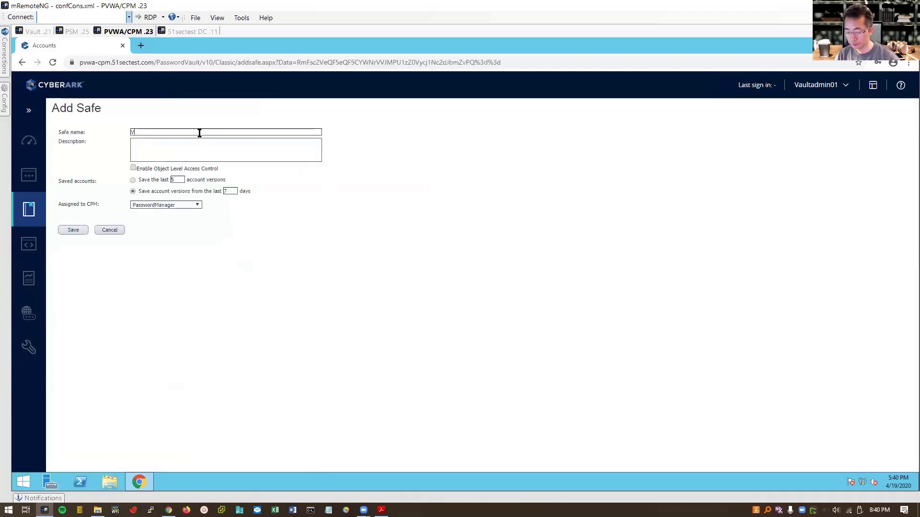
{"action": "type", "text": "aultAdmin01"}
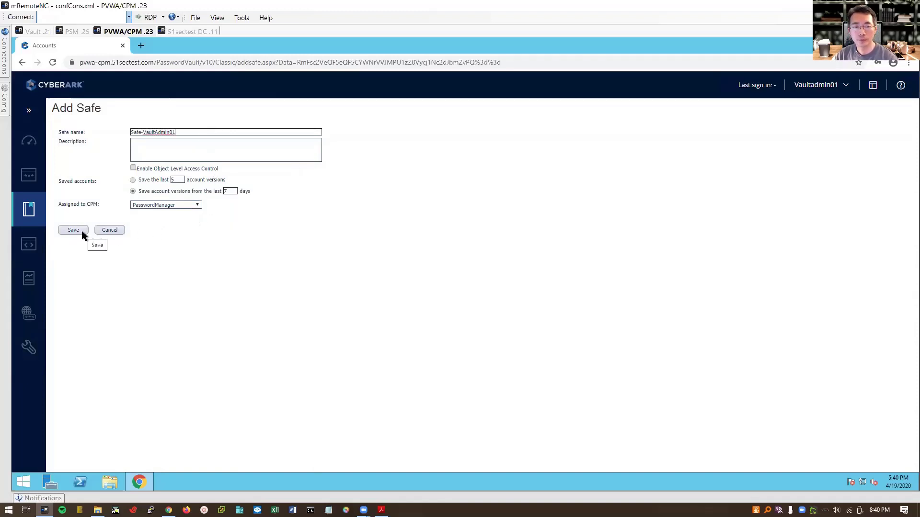
{"action": "left_click", "coordinate": [152, 205]}
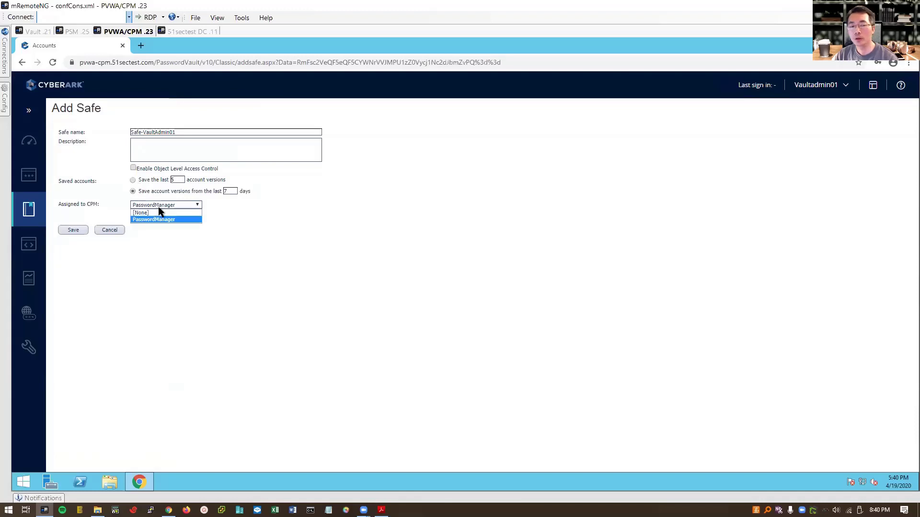
{"action": "left_click", "coordinate": [158, 208]}
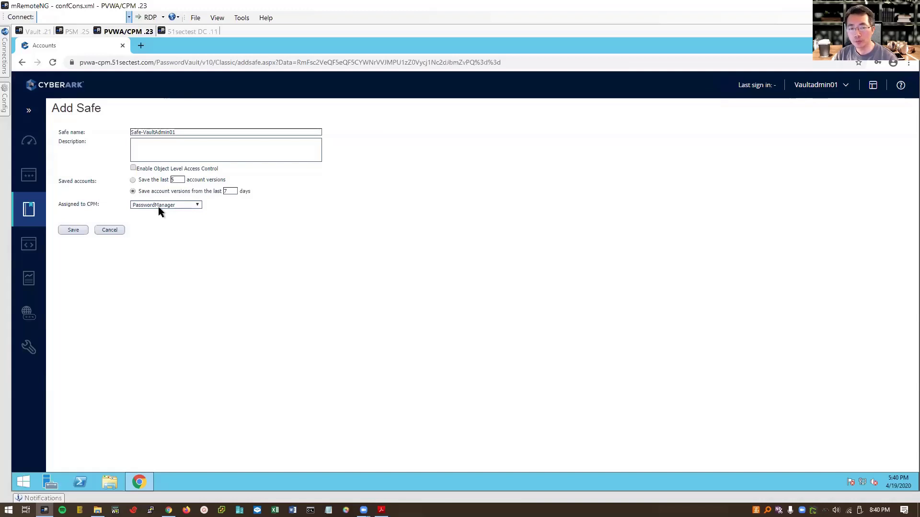
{"action": "left_click", "coordinate": [79, 230]}
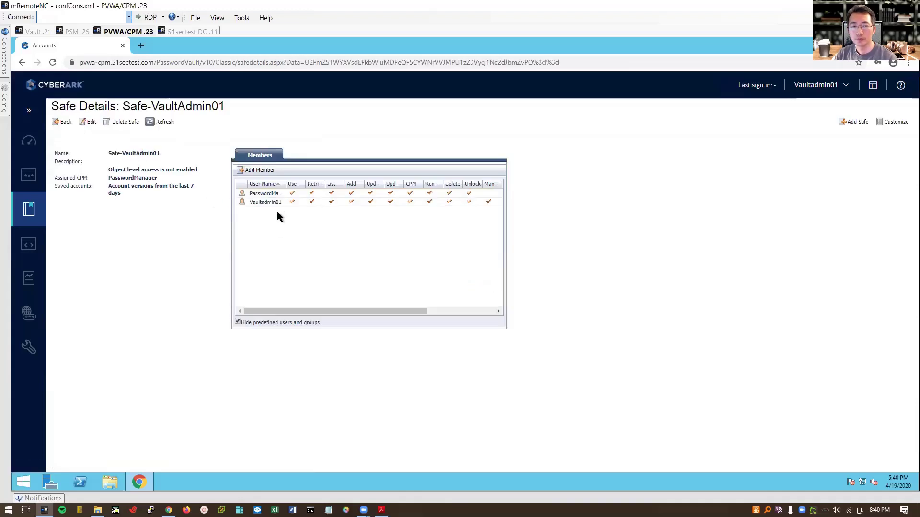
Step: Show predefined safe members and review the Batch member's permissions without changes
{"action": "left_click", "coordinate": [238, 321]}
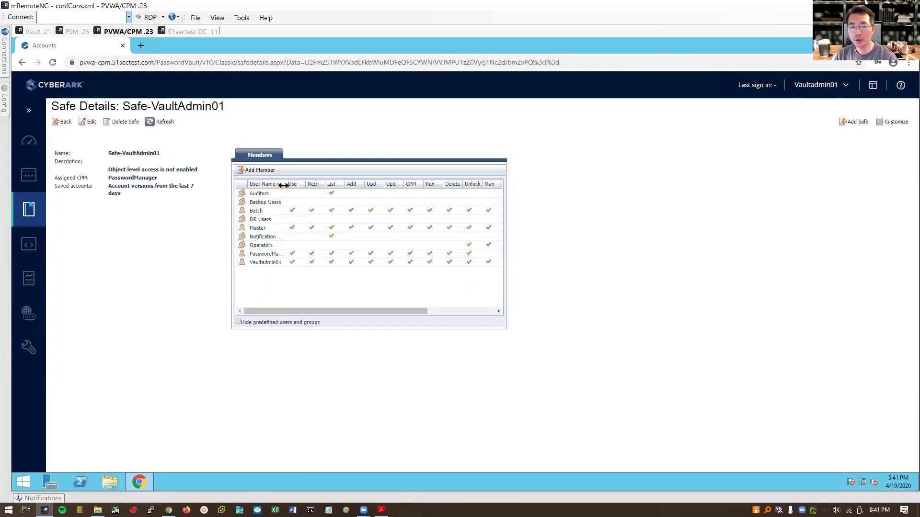
{"action": "left_click_drag", "start_coordinate": [283, 185], "coordinate": [326, 184]}
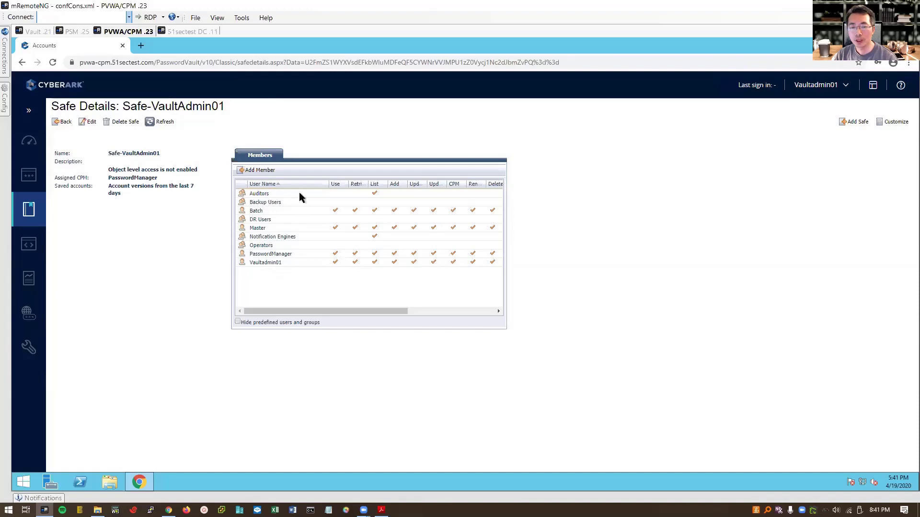
{"action": "double_click", "coordinate": [276, 212]}
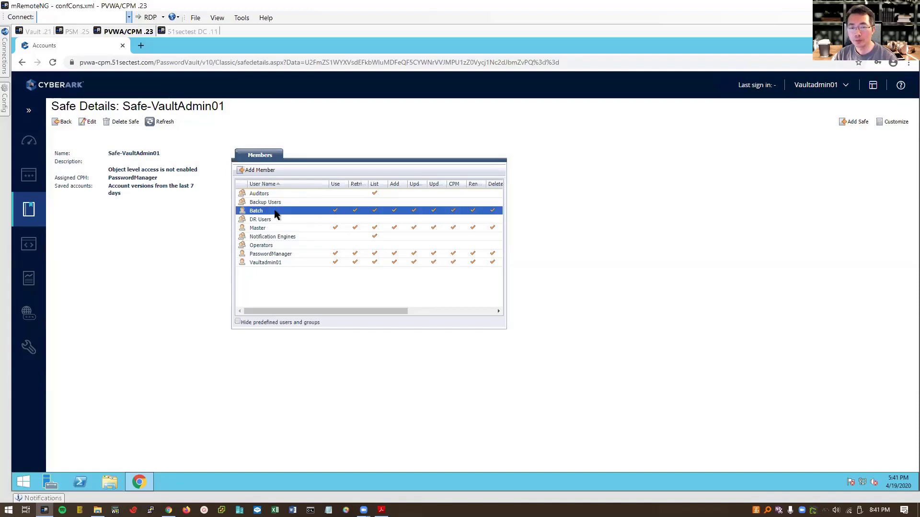
{"action": "left_click", "coordinate": [584, 384]}
Step: Search 'admin' and add the CyberArk Vault Admins group as a safe member, then review its permissions
{"action": "left_click", "coordinate": [265, 174]}
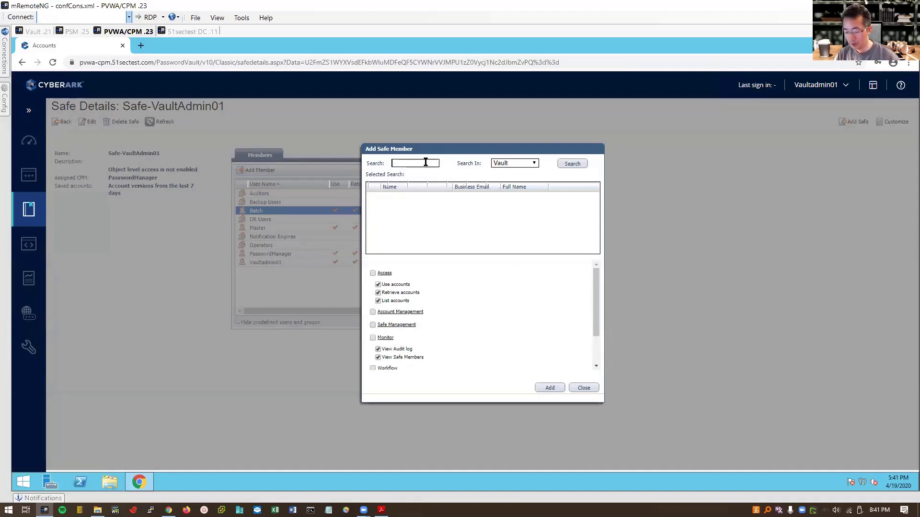
{"action": "type", "text": "admin"}
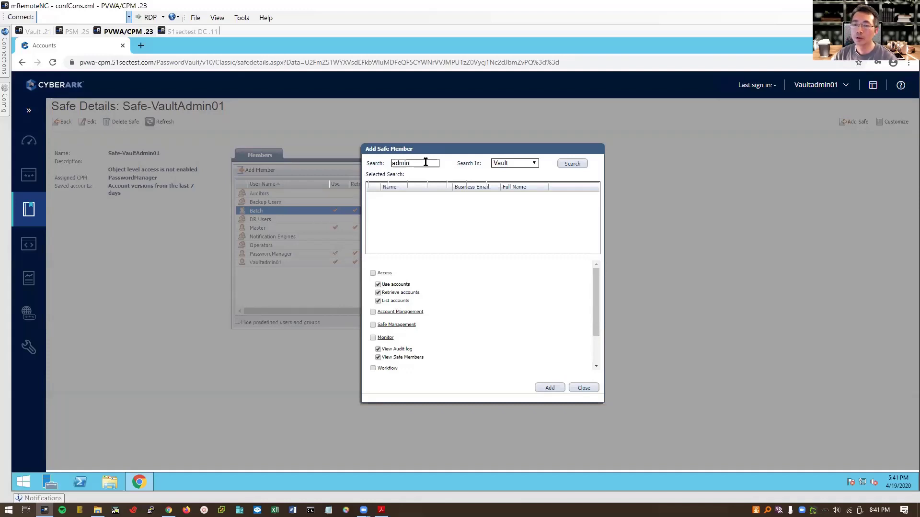
{"action": "left_click", "coordinate": [571, 164]}
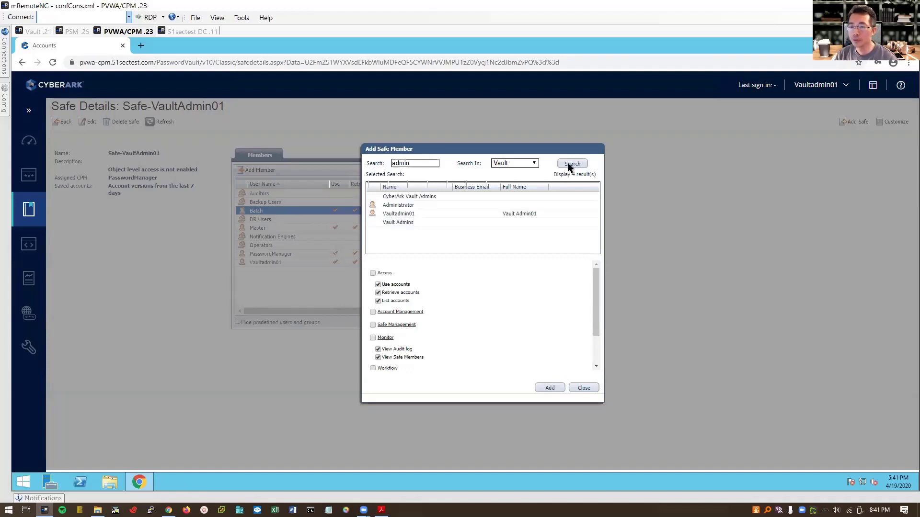
{"action": "left_click", "coordinate": [415, 199]}
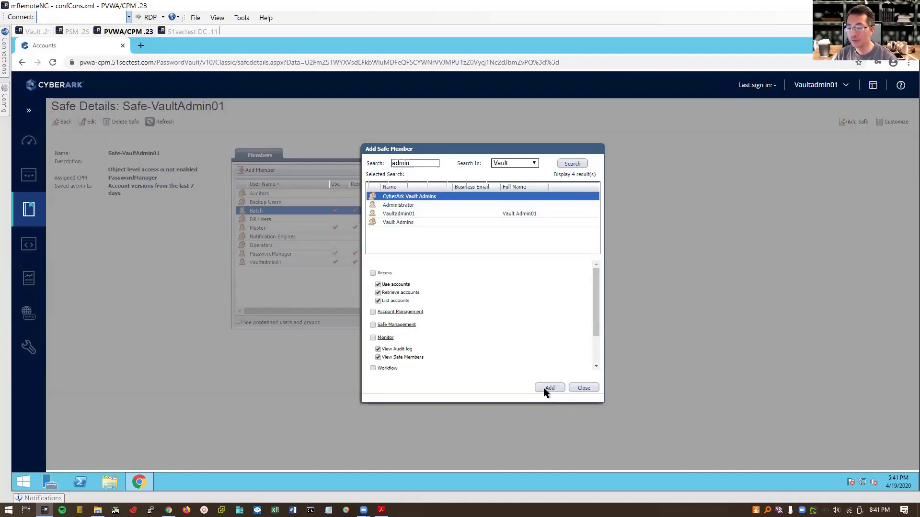
{"action": "left_click", "coordinate": [544, 388]}
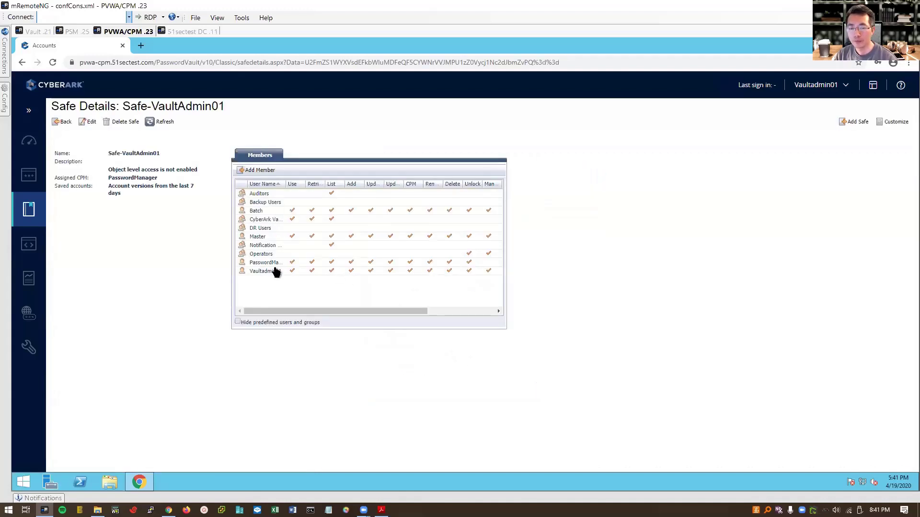
{"action": "double_click", "coordinate": [280, 221]}
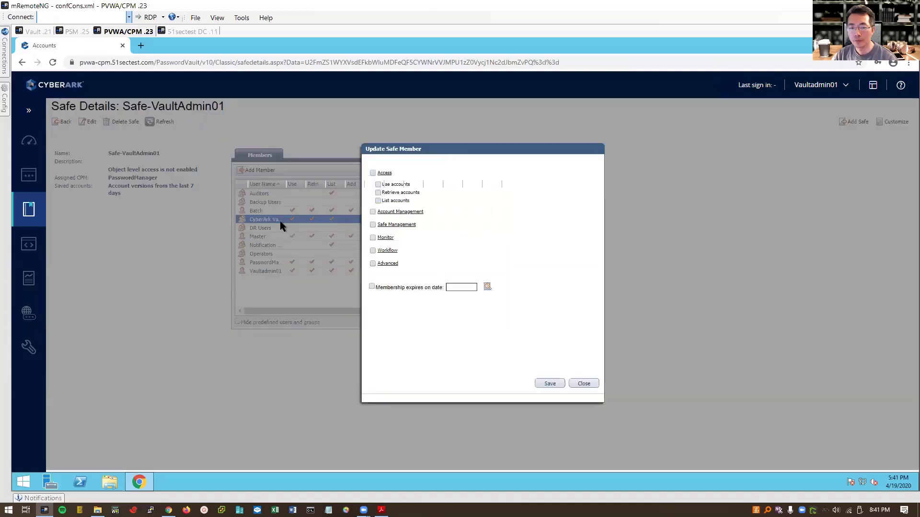
{"action": "left_click", "coordinate": [584, 384]}
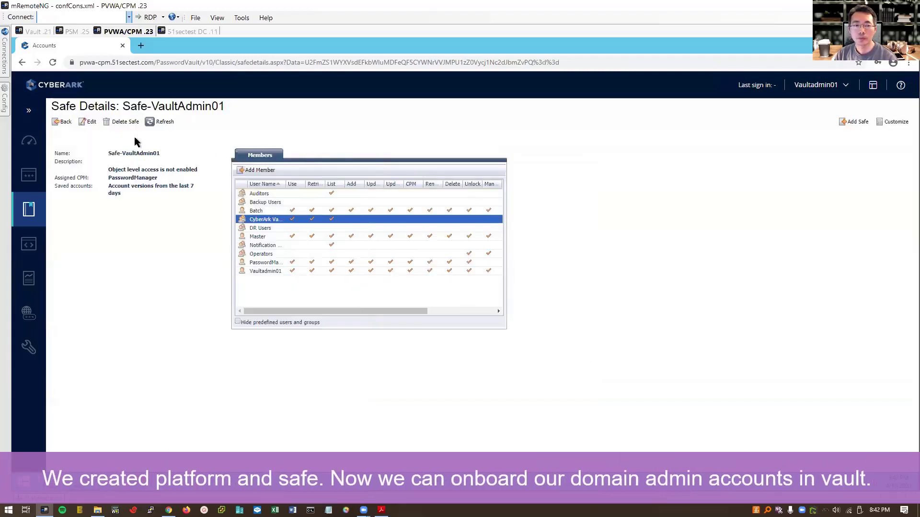
Step: Start a new Windows account on the 51Sec Windows Domain Account platform in Safe-VaultAdmin01
{"action": "left_click", "coordinate": [68, 122]}
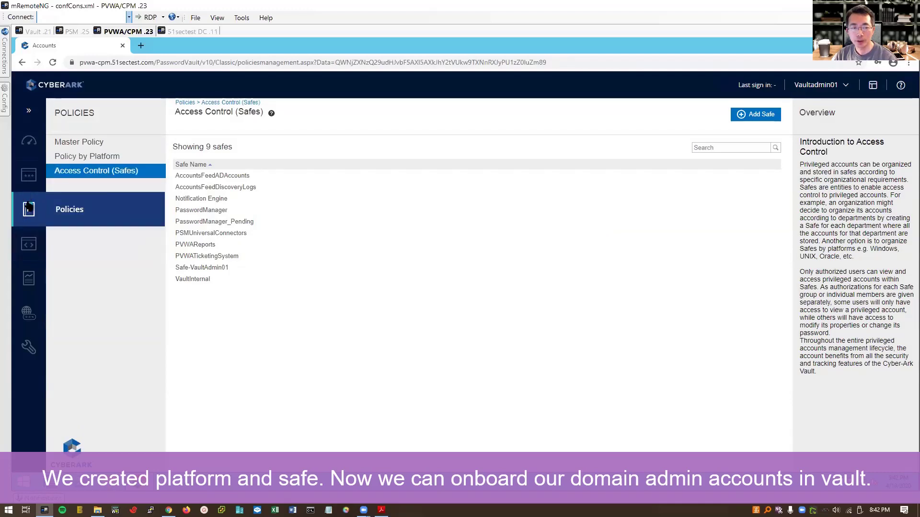
{"action": "mouse_move", "coordinate": [29, 175]}
{"action": "left_click", "coordinate": [91, 261]}
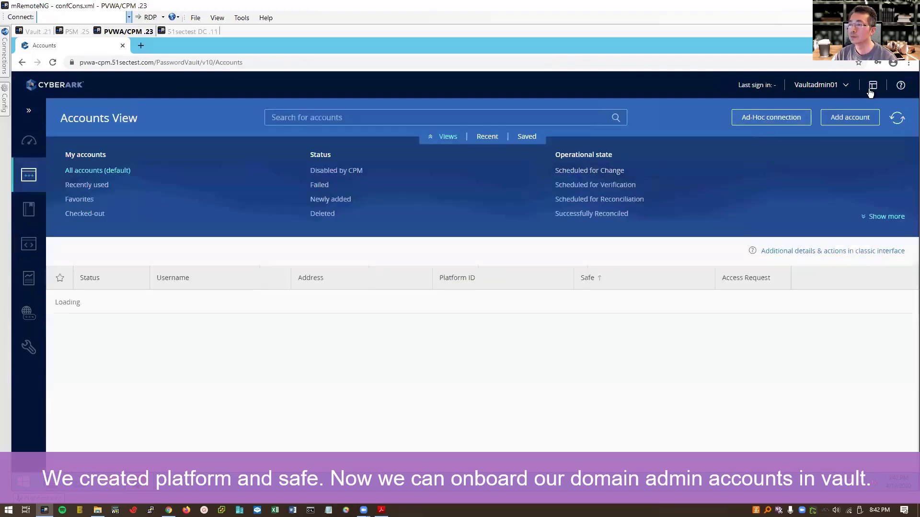
{"action": "left_click", "coordinate": [850, 118]}
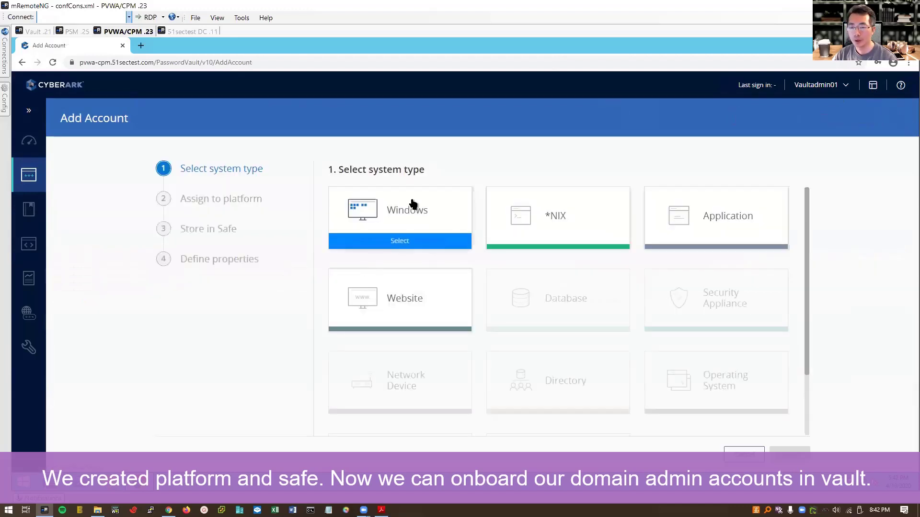
{"action": "left_click", "coordinate": [396, 209]}
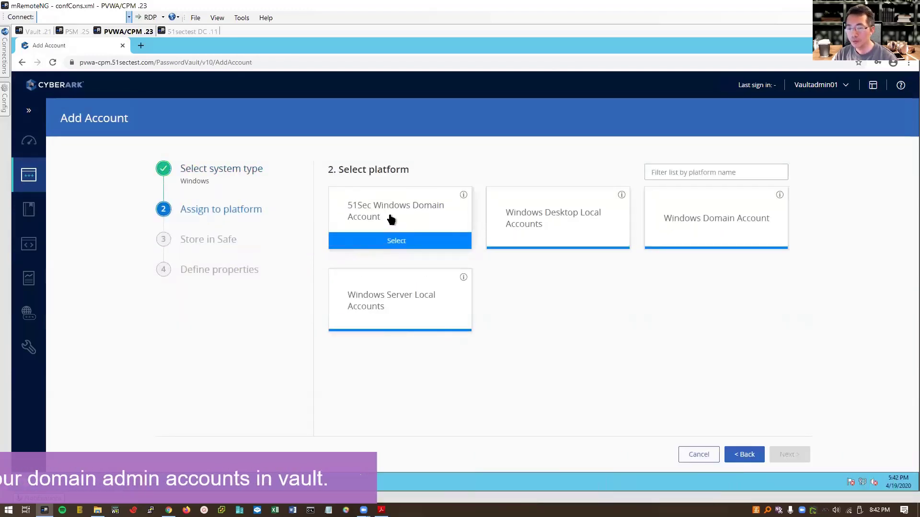
{"action": "left_click", "coordinate": [390, 219]}
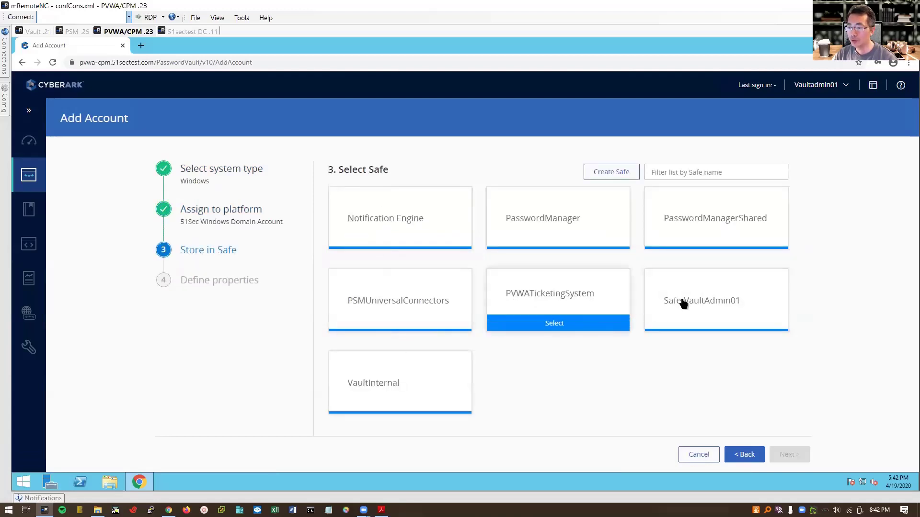
{"action": "mouse_move", "coordinate": [697, 321]}
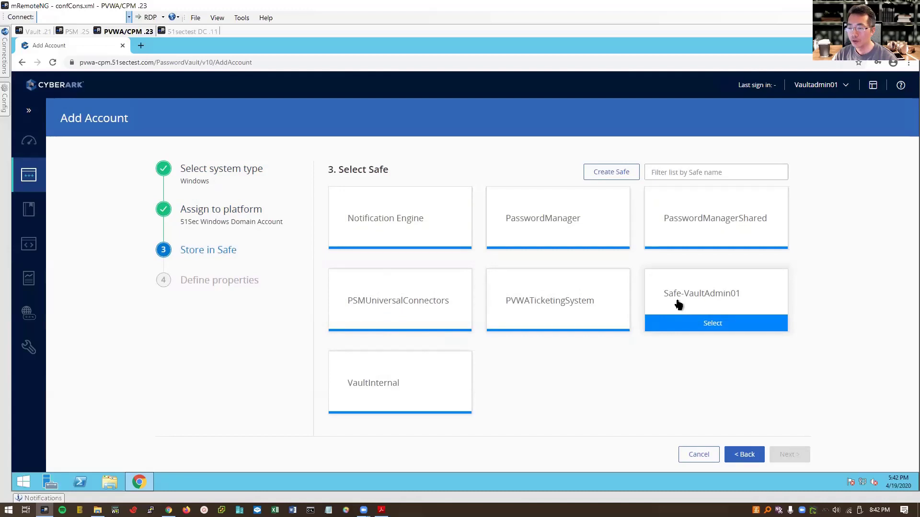
{"action": "left_click", "coordinate": [677, 301]}
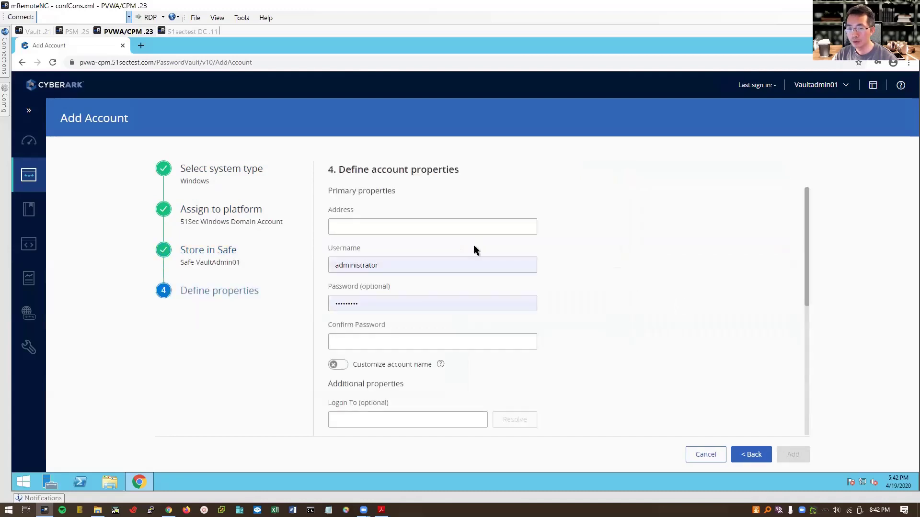
Step: Enter address 51Sectest.com and set and confirm the account password
{"action": "left_click", "coordinate": [386, 223]}
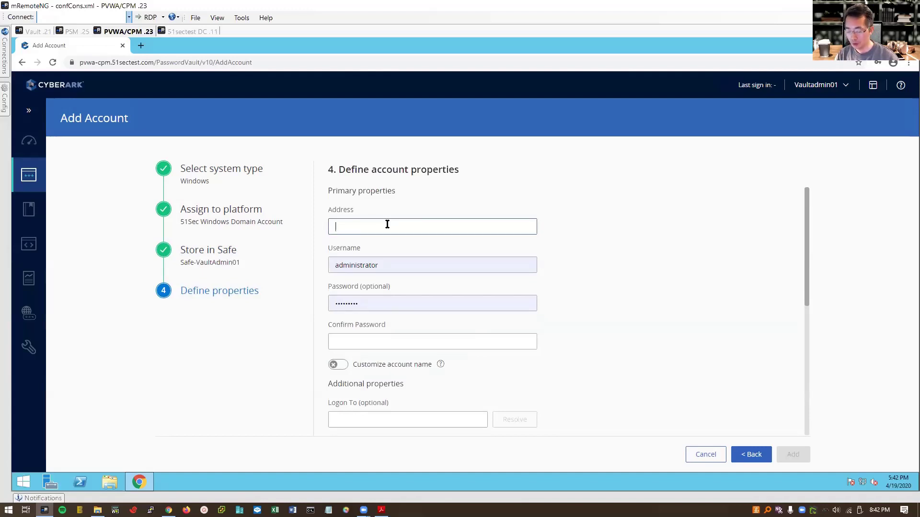
{"action": "type", "text": "51"}
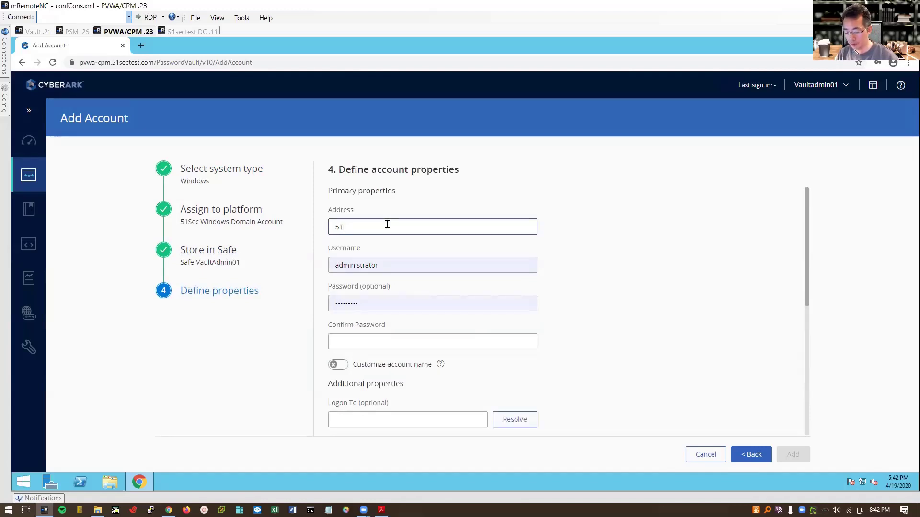
{"action": "type", "text": "Sectest.com"}
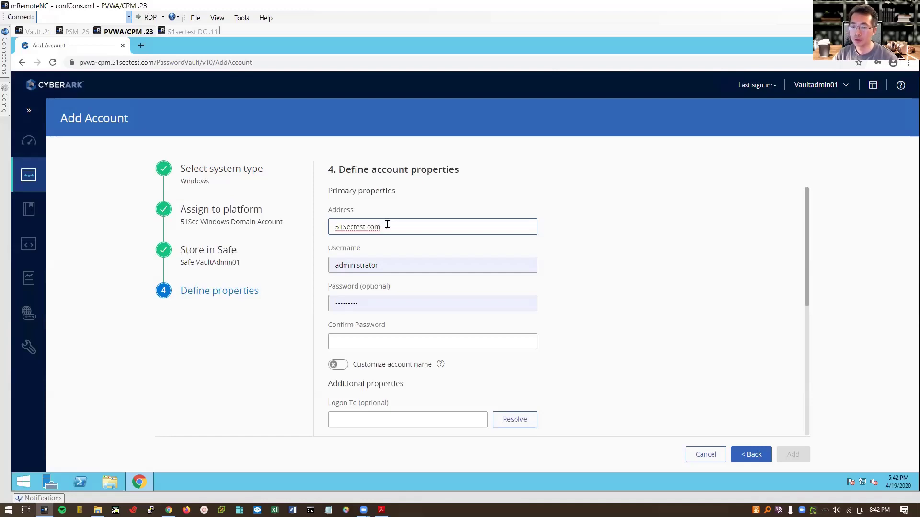
{"action": "left_click", "coordinate": [396, 306]}
{"action": "key", "text": "ctrl+a"}
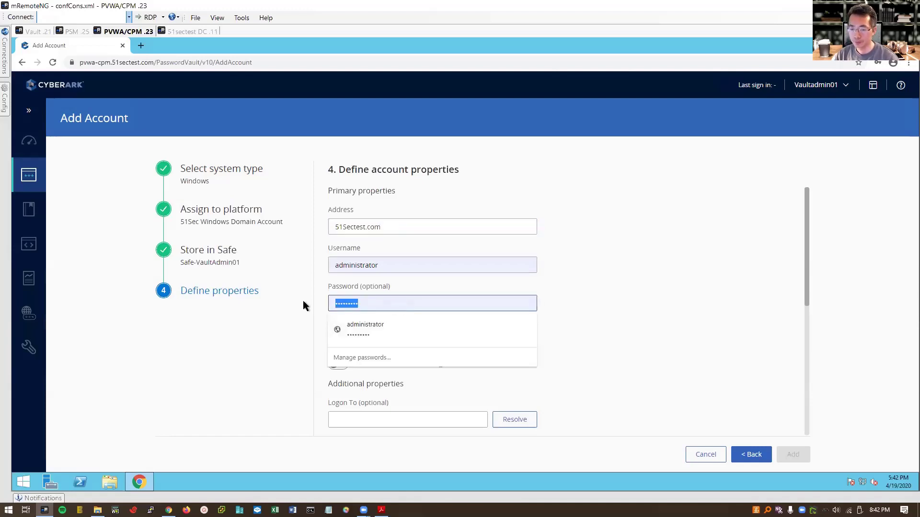
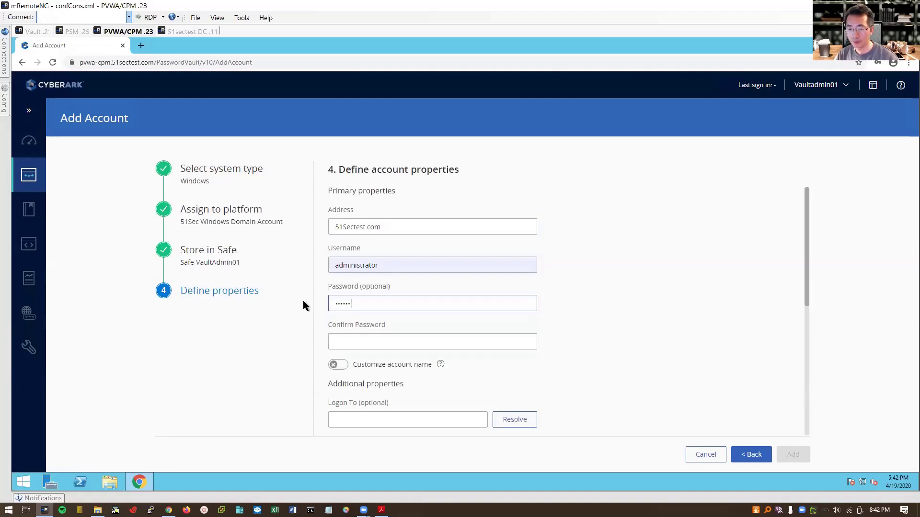
{"action": "key", "text": "Tab"}
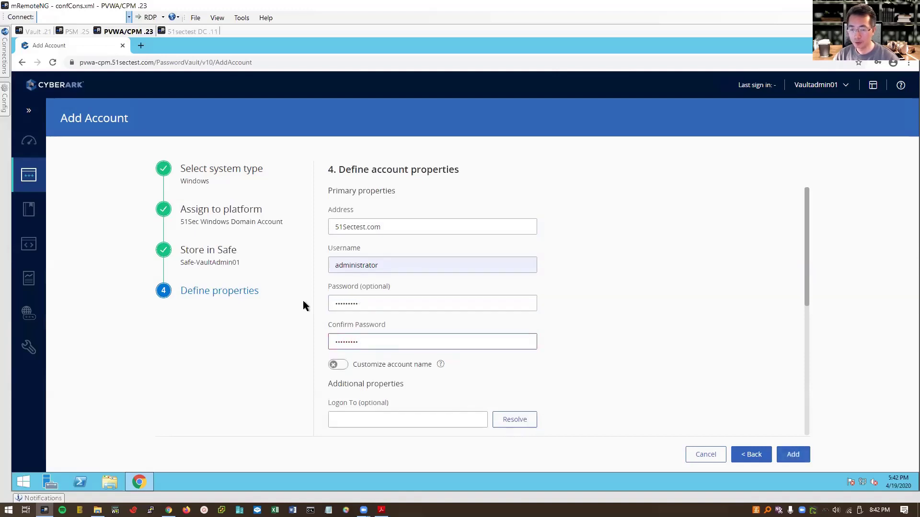
Step: Resolve Logon To as 51SECTEST and add the administrator account to the vault
{"action": "scroll", "coordinate": [513, 364], "scroll_direction": "down", "scroll_amount": 3}
{"action": "left_click", "coordinate": [516, 275]}
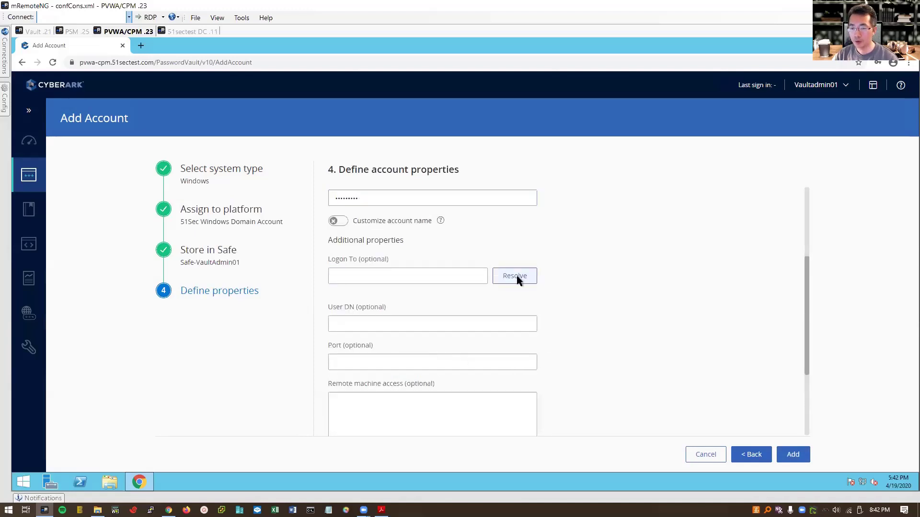
{"action": "left_click", "coordinate": [413, 276]}
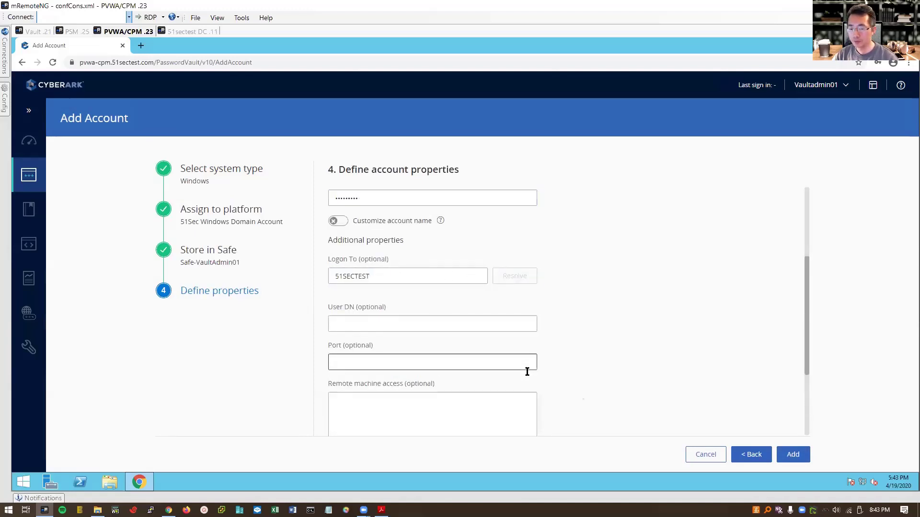
{"action": "left_click", "coordinate": [478, 408]}
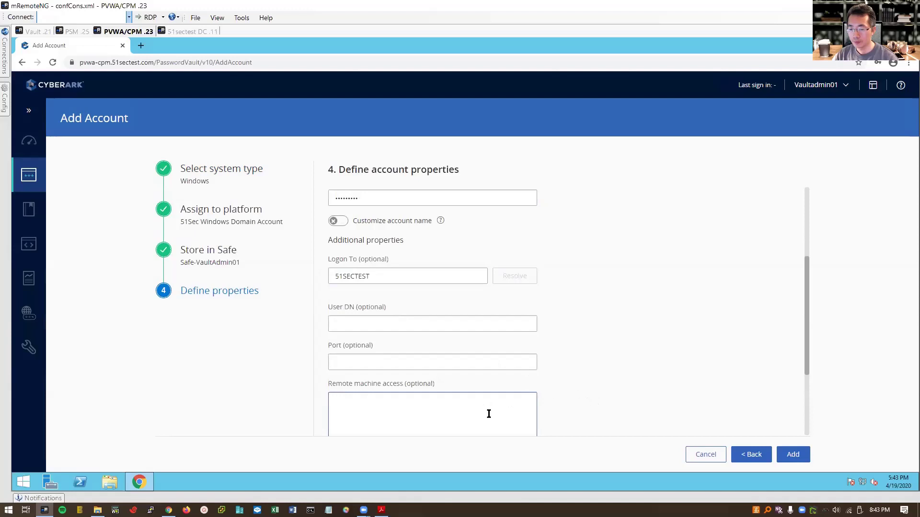
{"action": "scroll", "coordinate": [487, 412], "scroll_direction": "down", "scroll_amount": 1}
{"action": "left_click", "coordinate": [794, 456]}
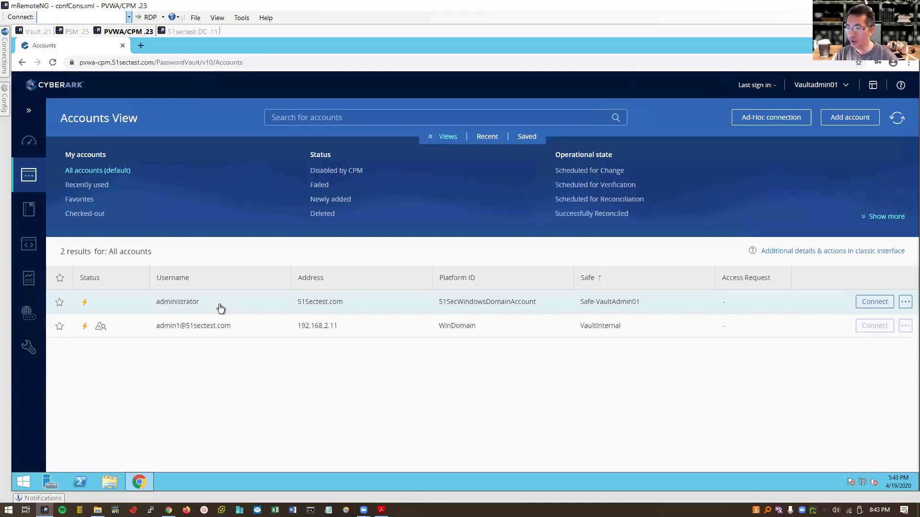
Step: Connect the administrator account to 192.168.2.11 with reason 'Test' and open the downloaded .rdp file
{"action": "left_click", "coordinate": [382, 305]}
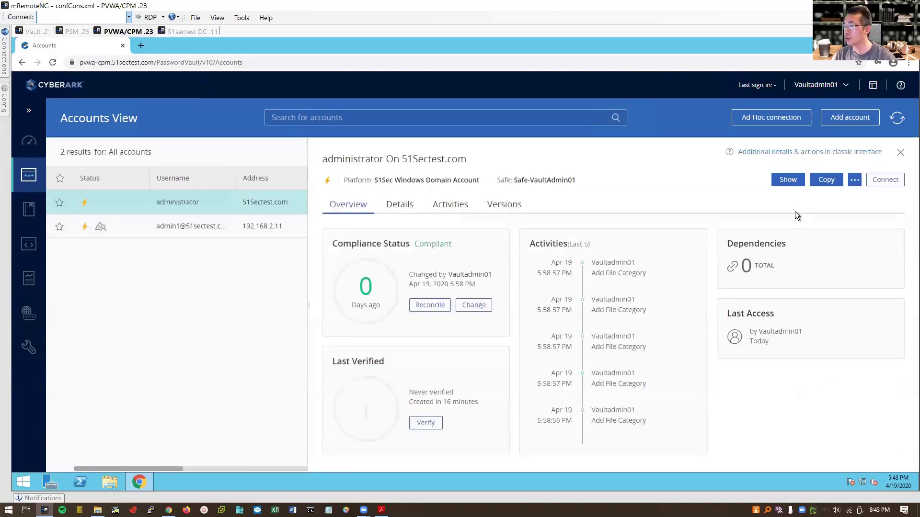
{"action": "left_click", "coordinate": [884, 180]}
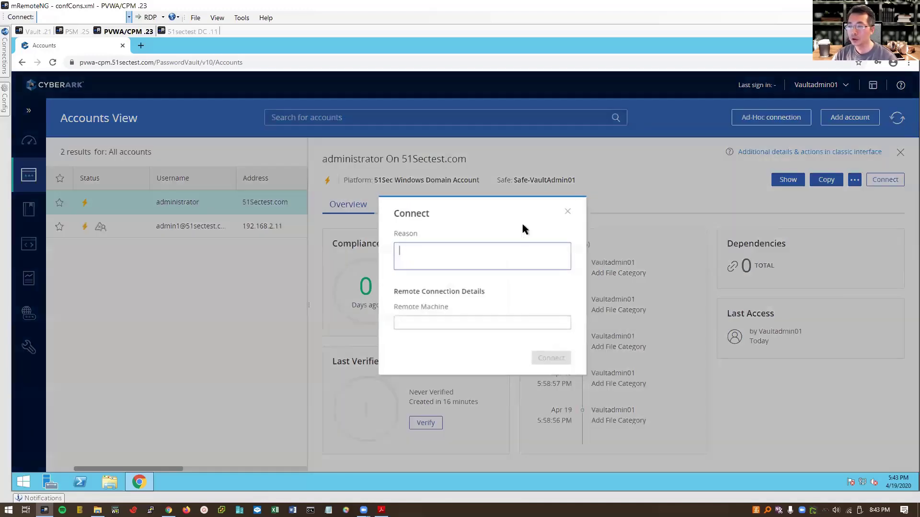
{"action": "left_click", "coordinate": [475, 262]}
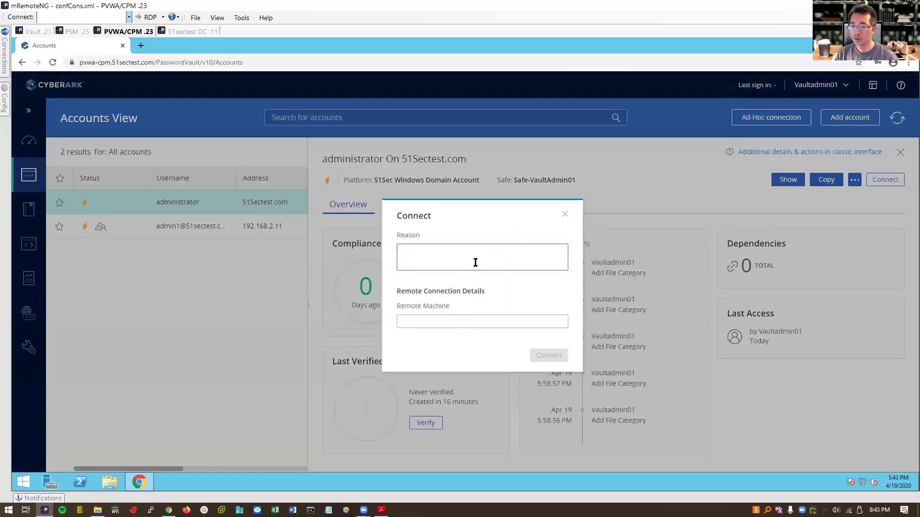
{"action": "type", "text": "Test"}
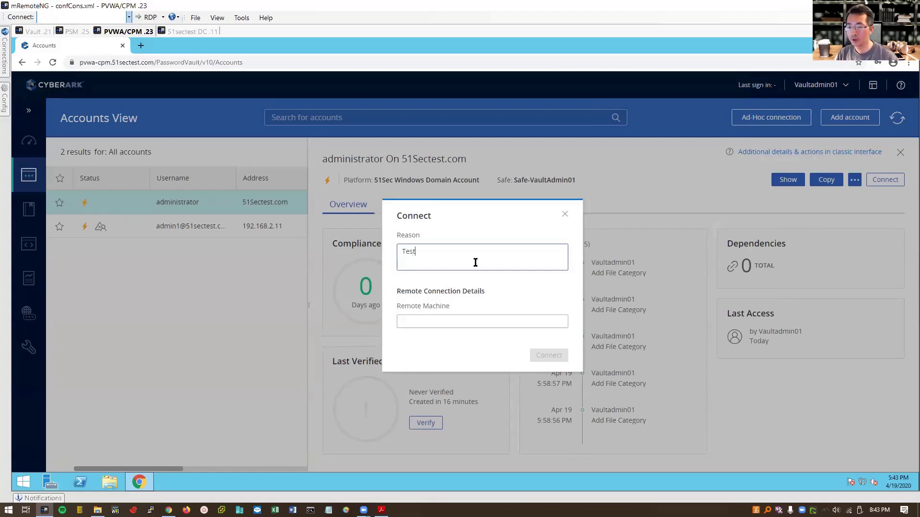
{"action": "key", "text": "Tab"}
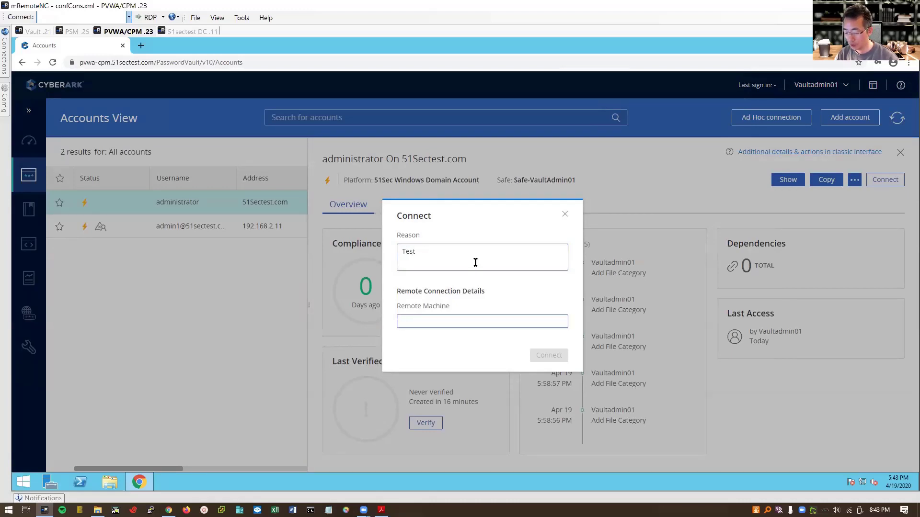
{"action": "type", "text": "192"}
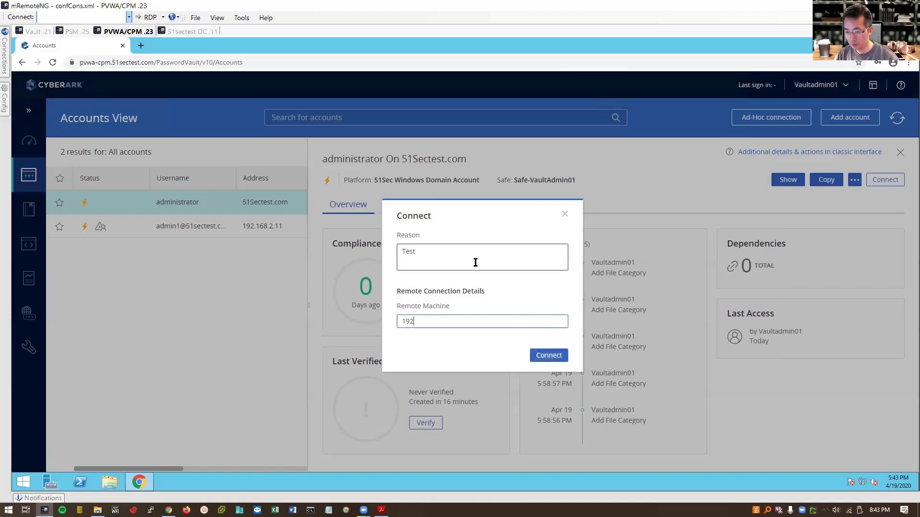
{"action": "type", "text": ".168."}
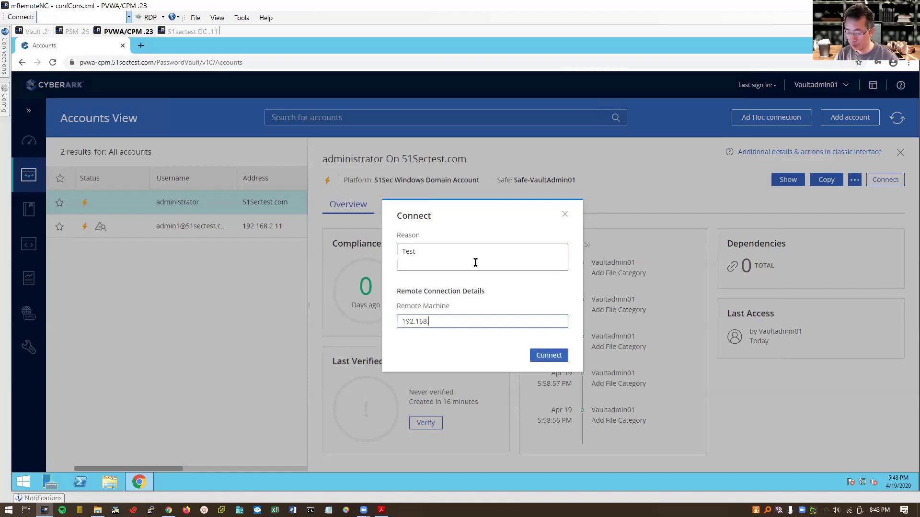
{"action": "type", "text": "2.11"}
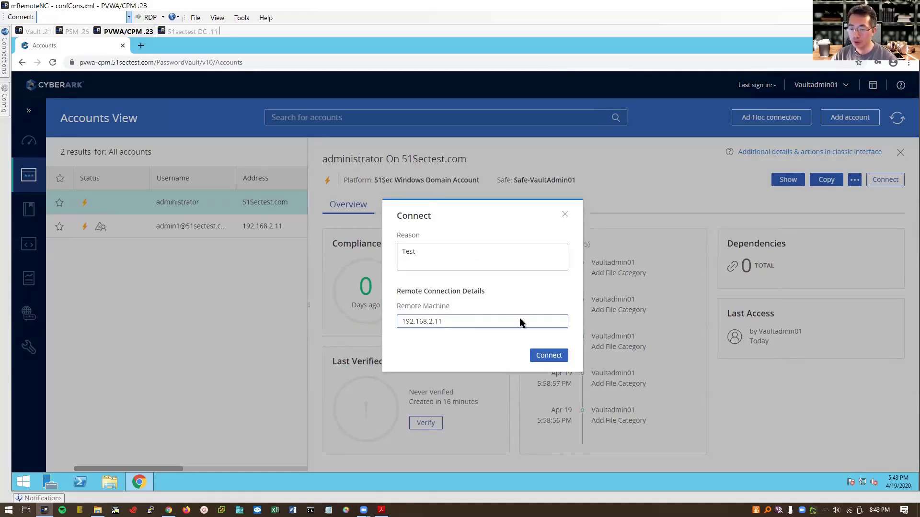
{"action": "left_click", "coordinate": [547, 356]}
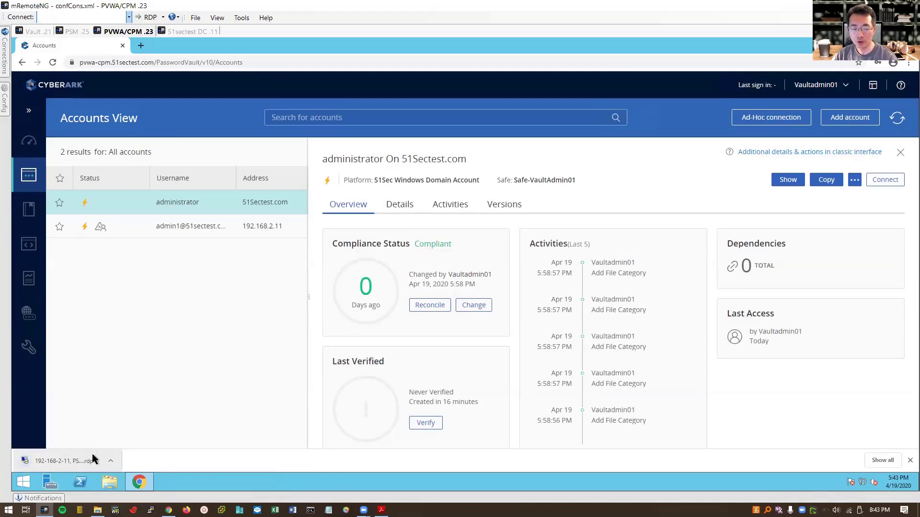
{"action": "left_click", "coordinate": [73, 464]}
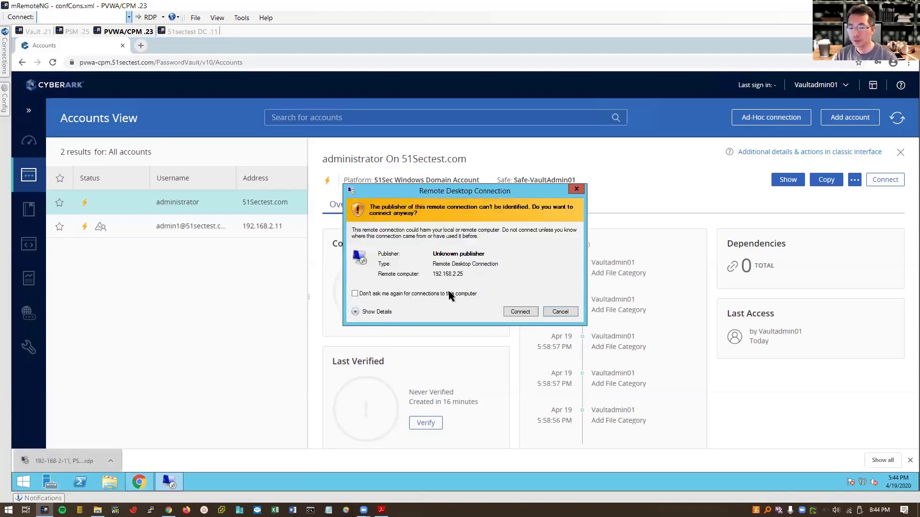
Step: Accept the unknown-publisher warning, then dismiss the PSM error messages and the session-ended notice
{"action": "left_click", "coordinate": [513, 311]}
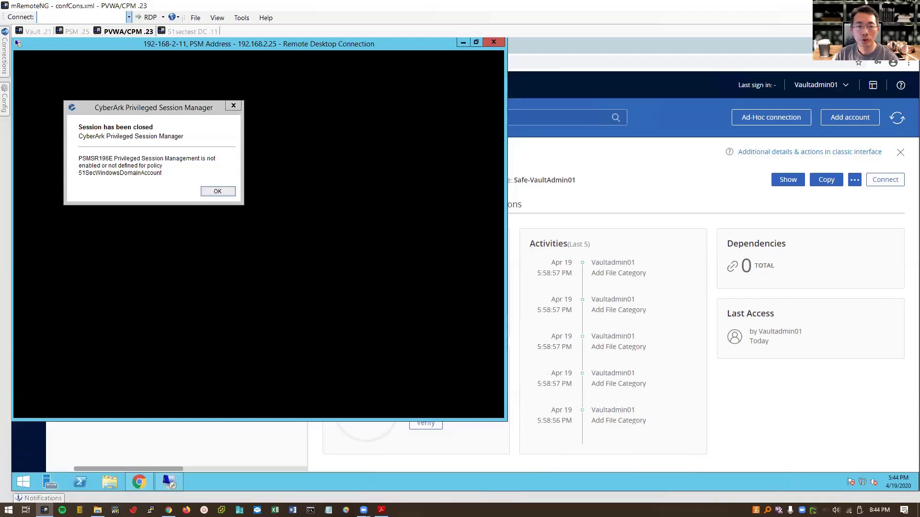
{"action": "left_click", "coordinate": [212, 191]}
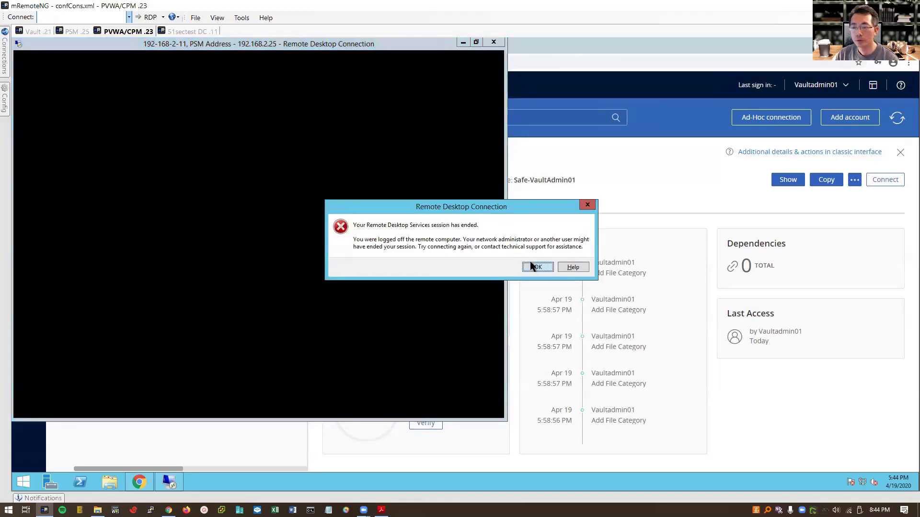
{"action": "left_click", "coordinate": [535, 267]}
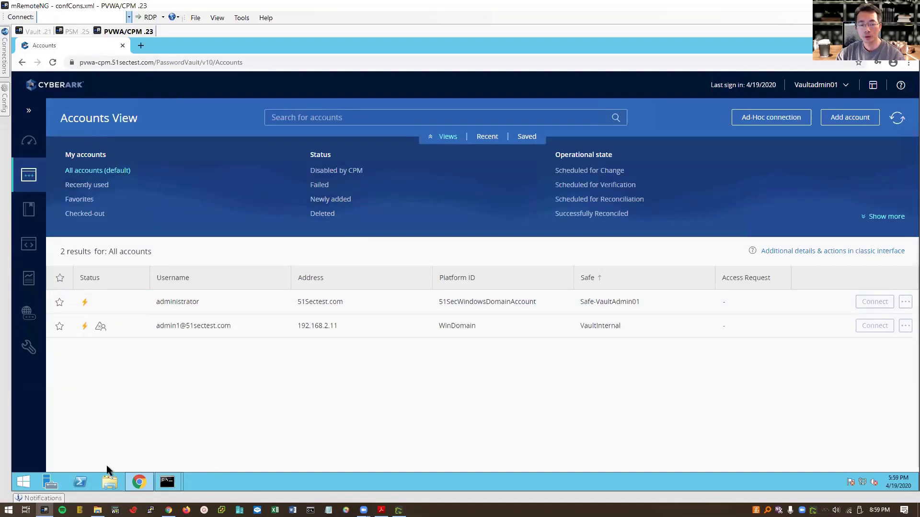
Step: Open the PSM .25 server's Remote settings, showing Network Level Authentication is not required
{"action": "left_click", "coordinate": [76, 31]}
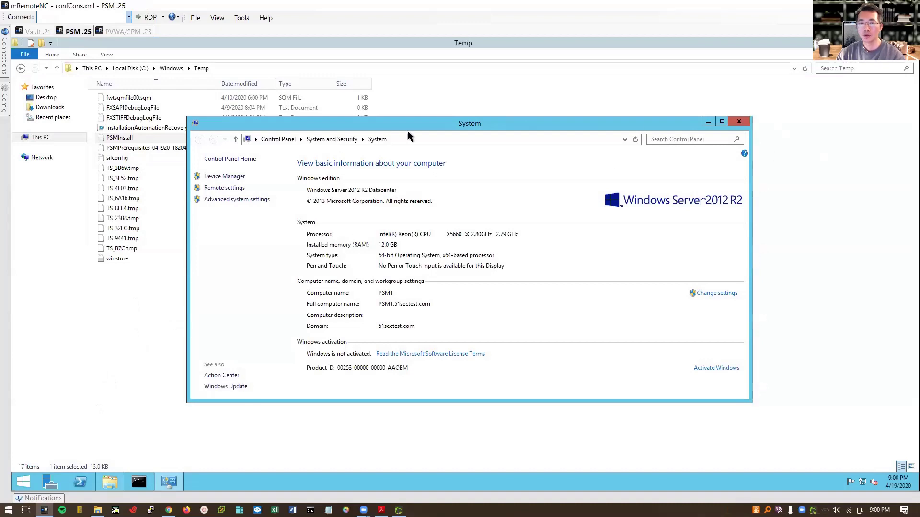
{"action": "left_click", "coordinate": [238, 188]}
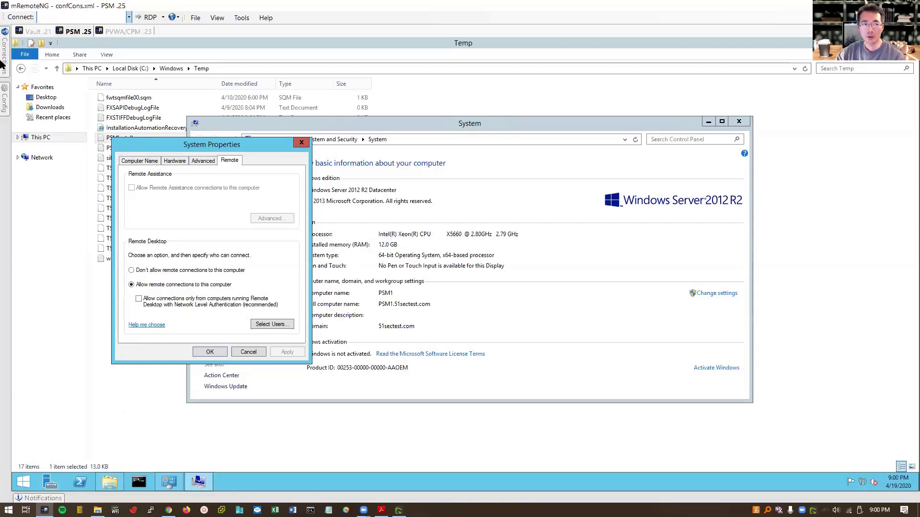
{"action": "mouse_move", "coordinate": [2, 64]}
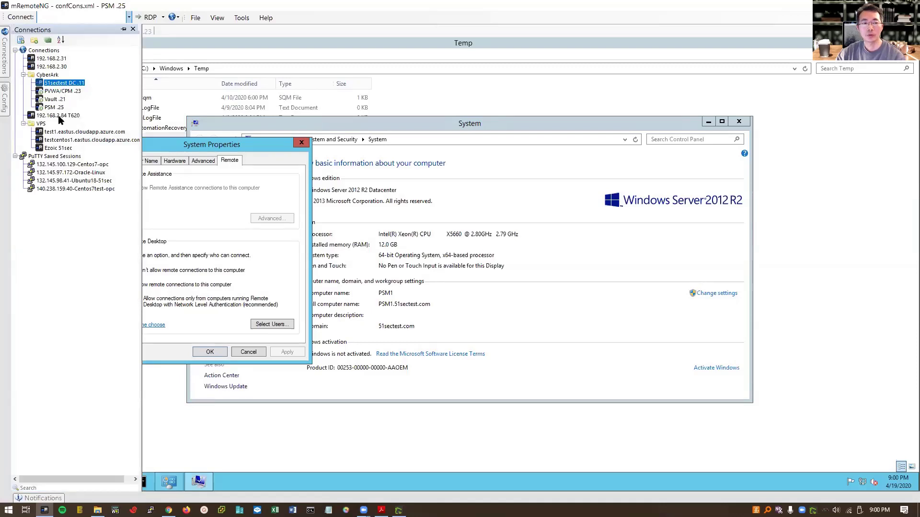
Step: Connect to the 51sectest DC .11 and open its System window
{"action": "double_click", "coordinate": [61, 83]}
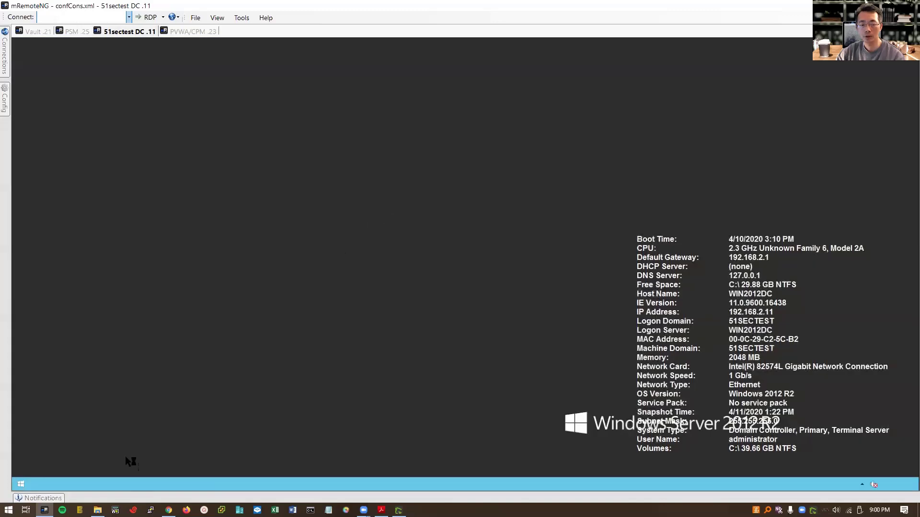
{"action": "right_click", "coordinate": [22, 485]}
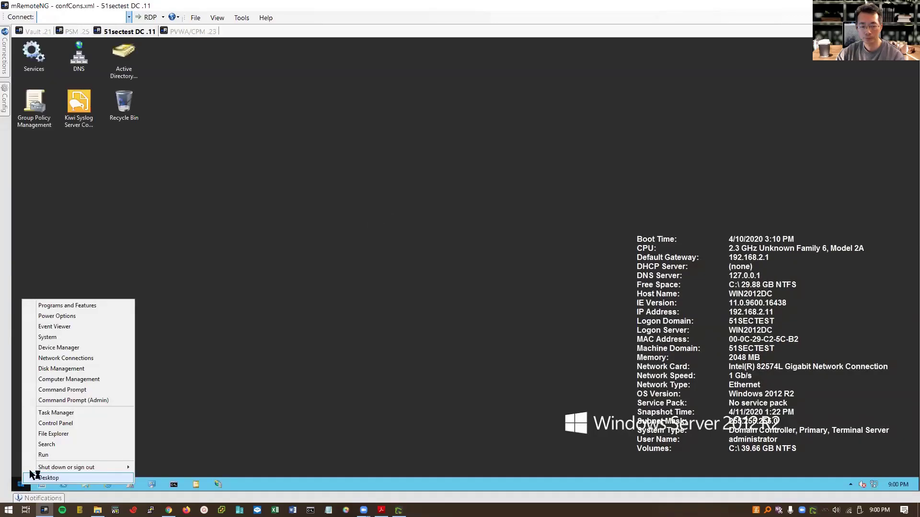
{"action": "left_click", "coordinate": [88, 337]}
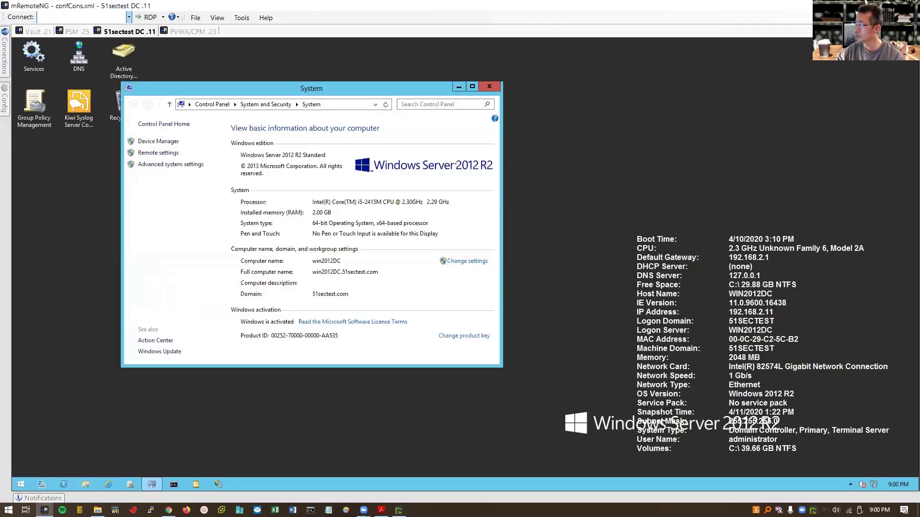
Step: Uncheck the domain controller's Network Level Authentication requirement, apply it, and return to the PVWA/CPM .23 session
{"action": "left_click", "coordinate": [175, 156]}
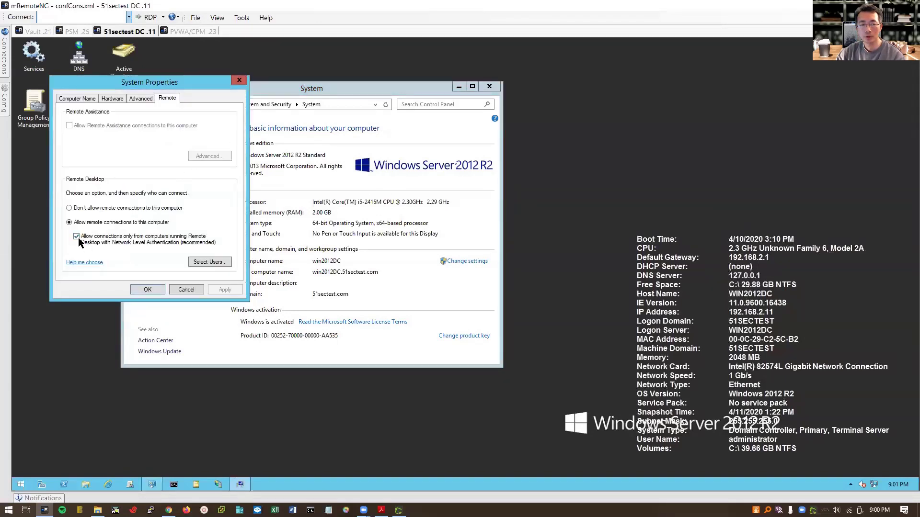
{"action": "left_click", "coordinate": [79, 238]}
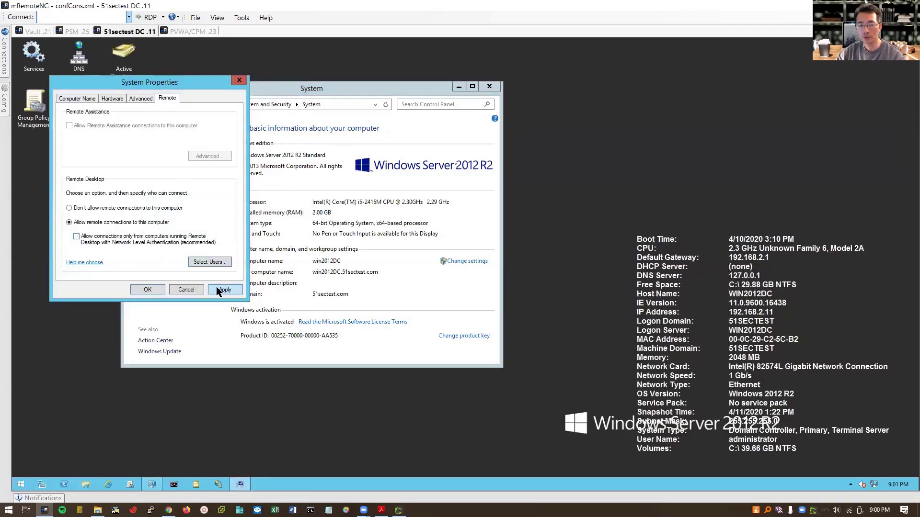
{"action": "left_click", "coordinate": [147, 290]}
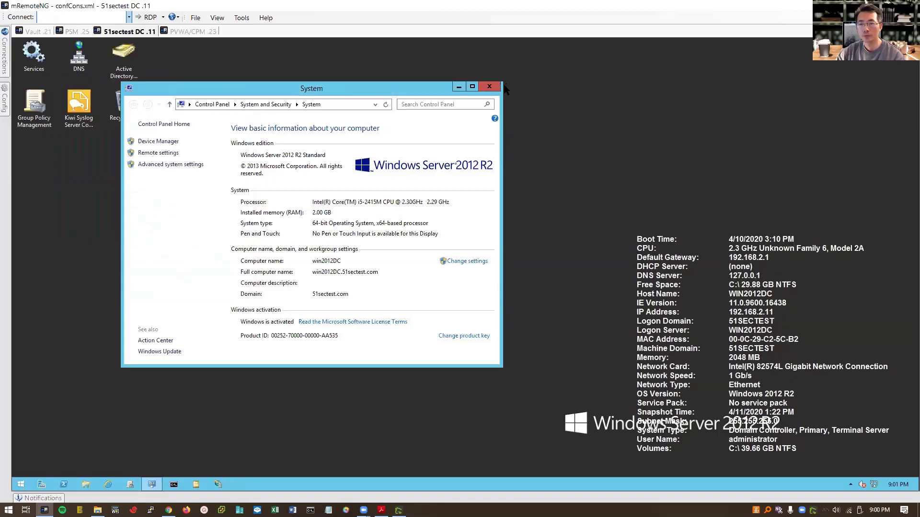
{"action": "left_click", "coordinate": [491, 87]}
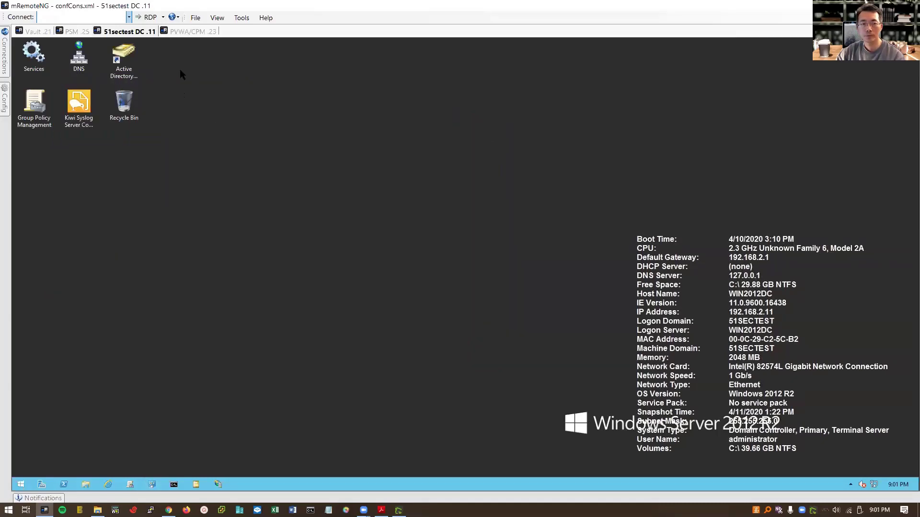
{"action": "left_click", "coordinate": [191, 32]}
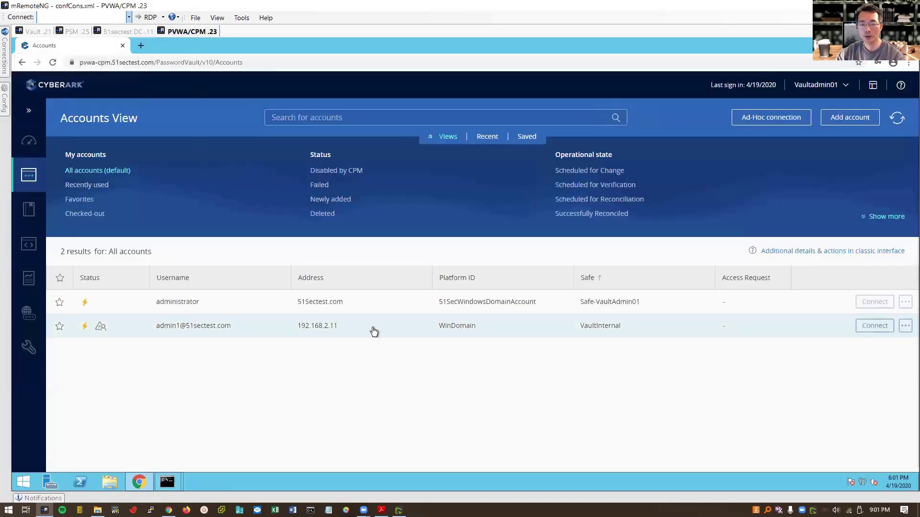
Step: Connect the administrator account through PSM to 192.168.2.11 with reason 'test' and launch the RDP file
{"action": "left_click", "coordinate": [884, 303]}
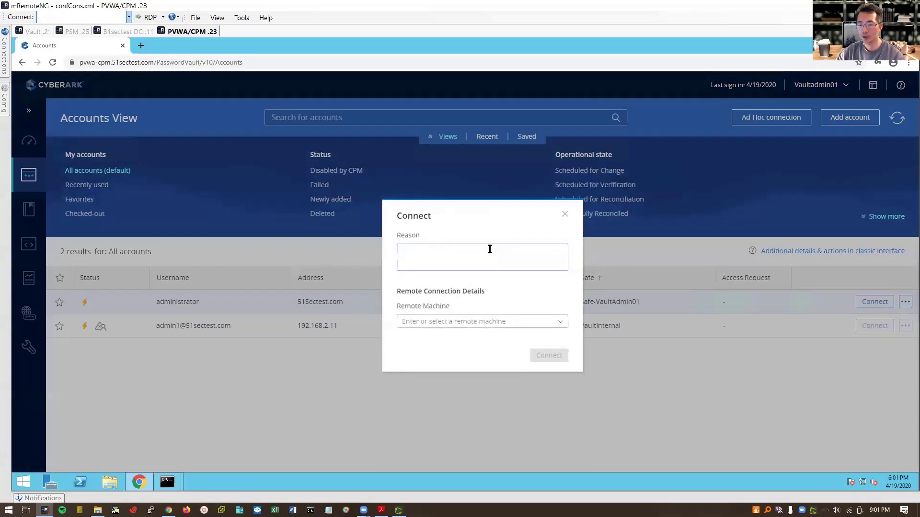
{"action": "type", "text": "test"}
{"action": "left_click", "coordinate": [473, 322]}
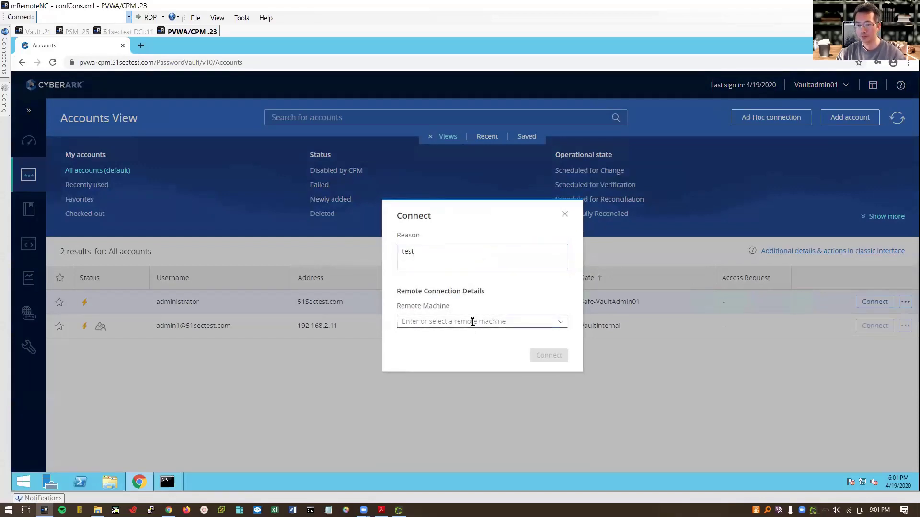
{"action": "type", "text": "192.168"}
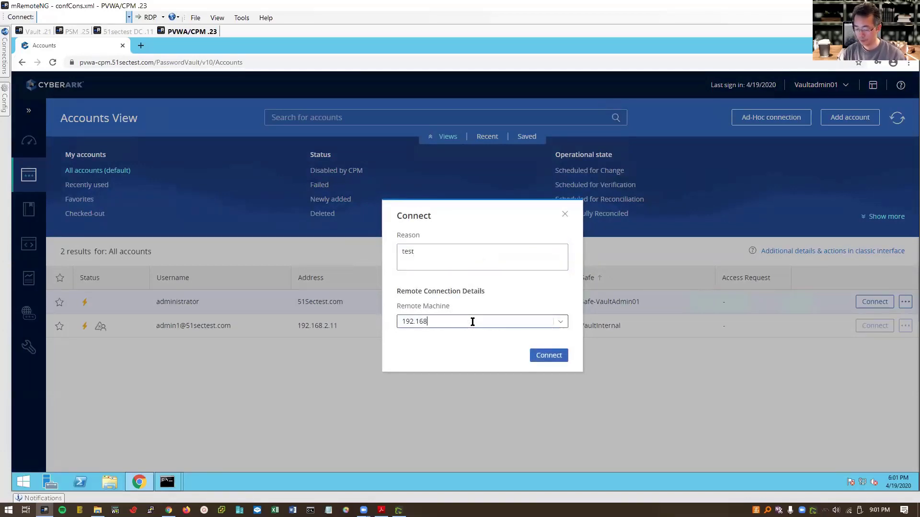
{"action": "type", "text": ".2.11"}
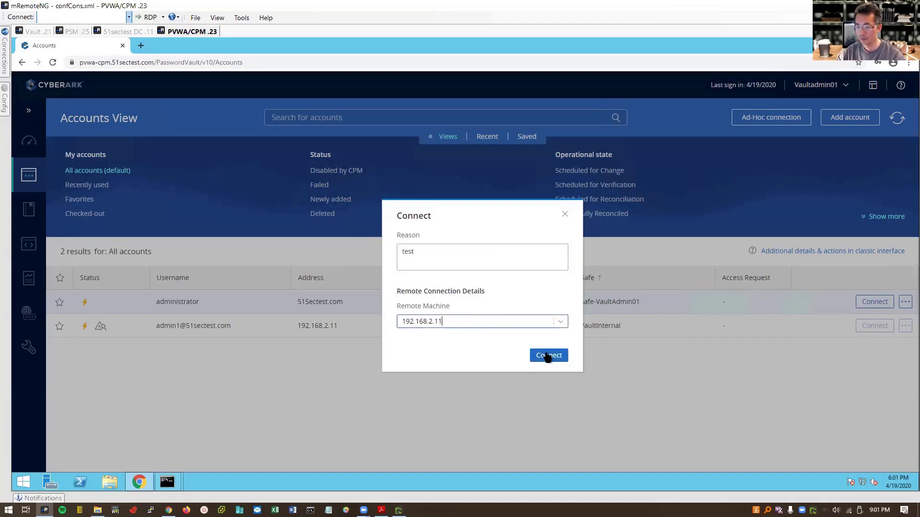
{"action": "left_click", "coordinate": [548, 356]}
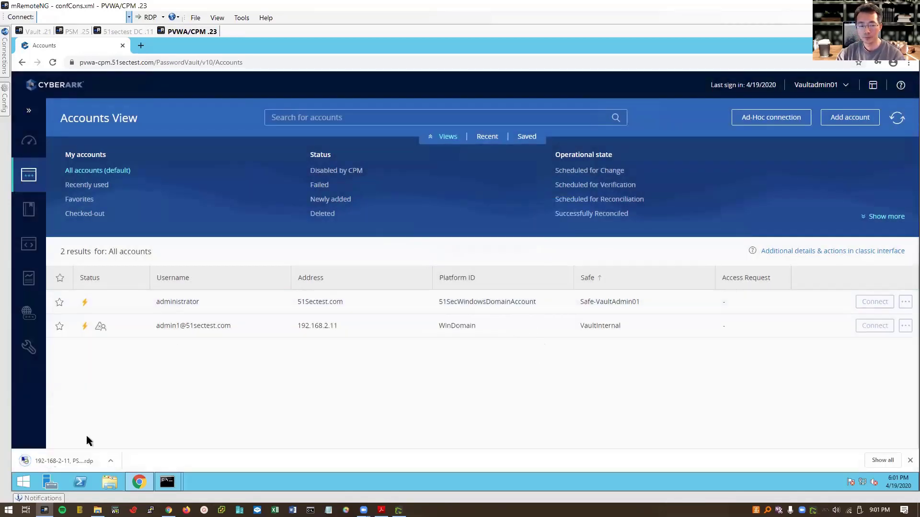
{"action": "left_click", "coordinate": [78, 458]}
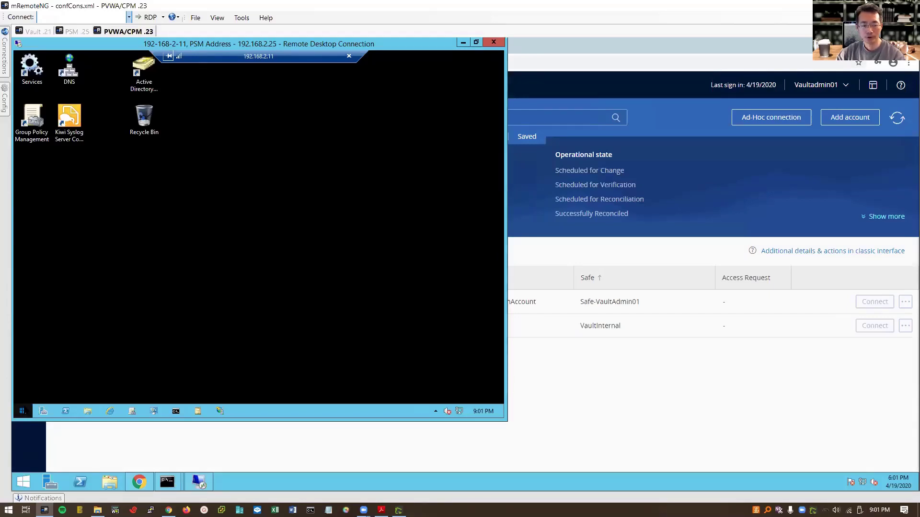
Step: Open the domain controller's System remote desktop settings to check the authentication requirement
{"action": "right_click", "coordinate": [23, 410]}
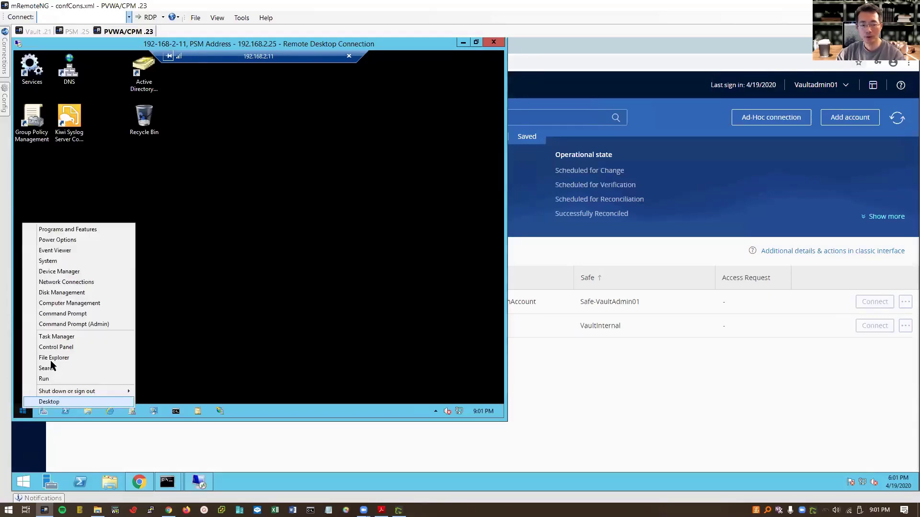
{"action": "left_click", "coordinate": [98, 261]}
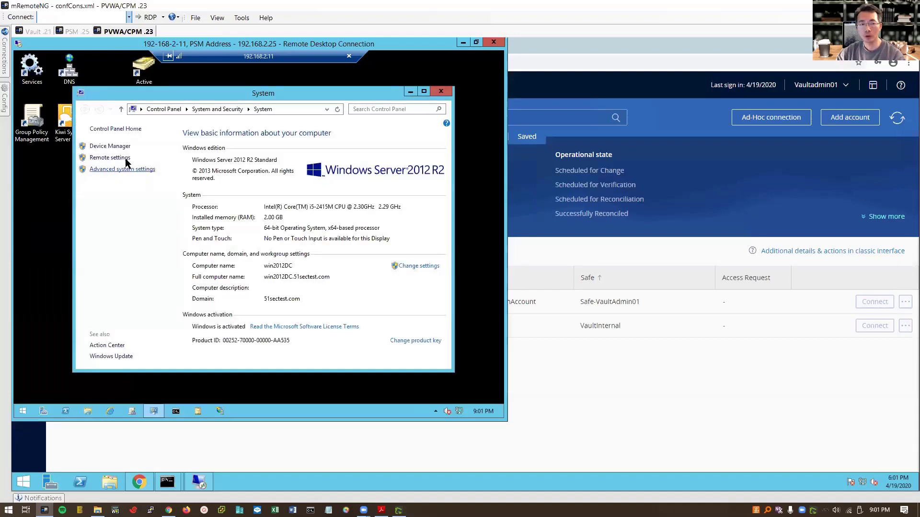
{"action": "left_click", "coordinate": [122, 159]}
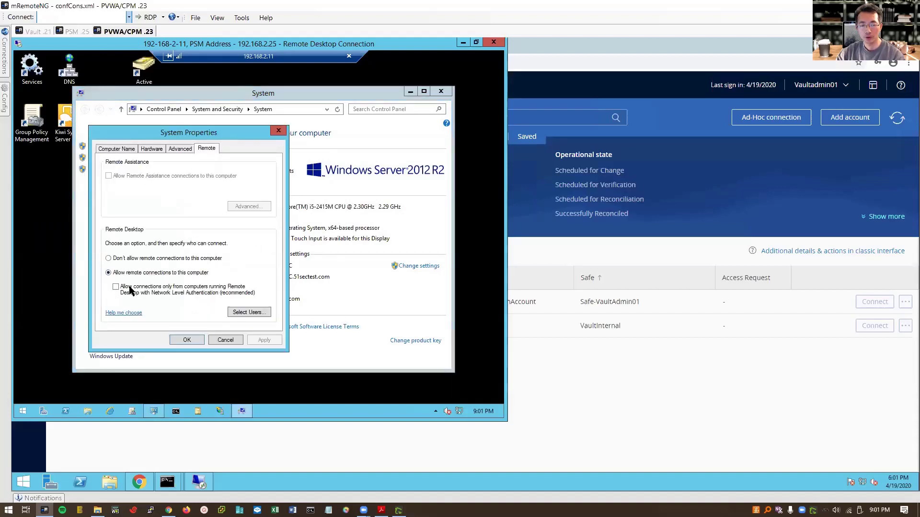